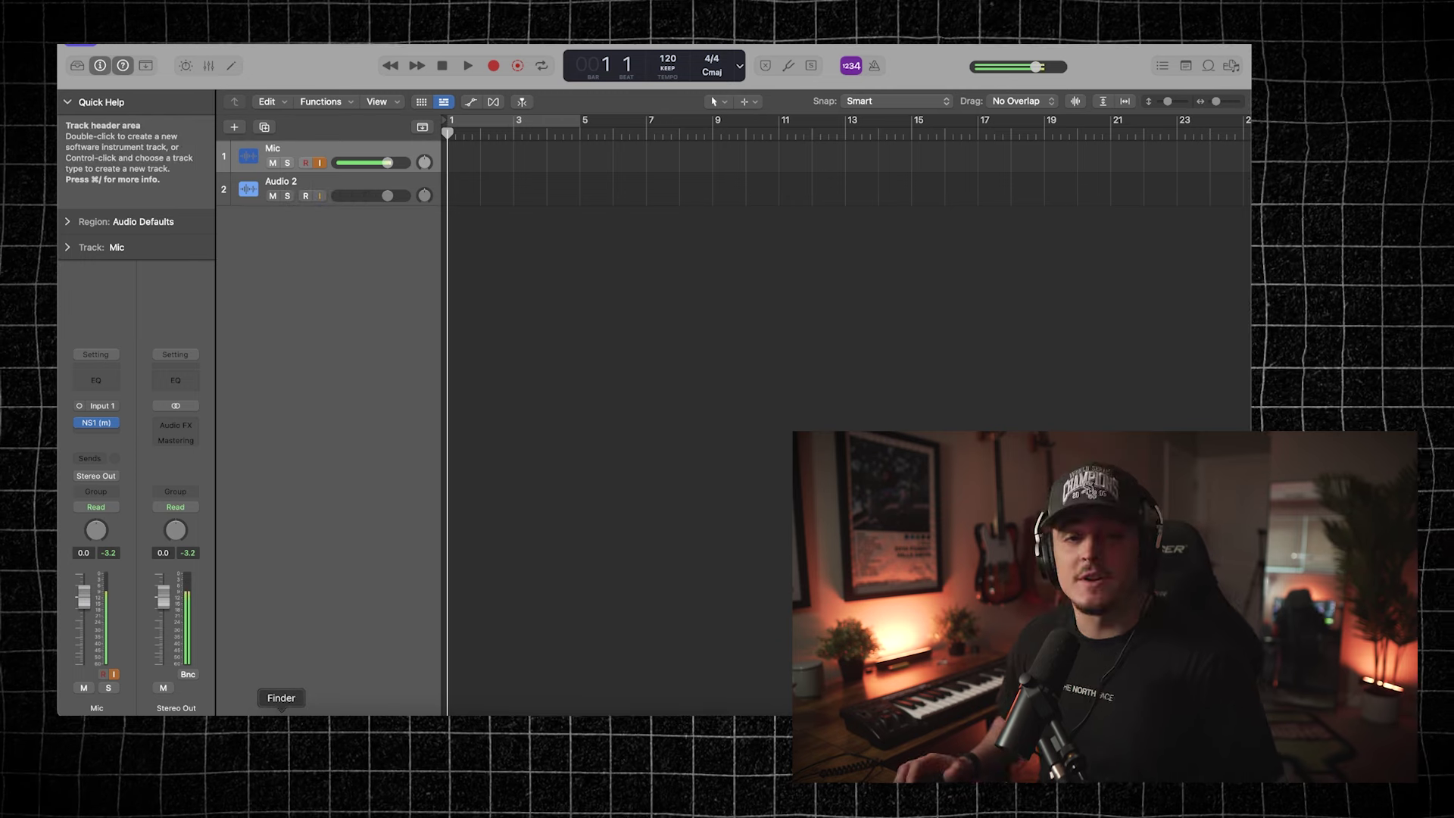
Step: Import the Love Letter beat MP3 from Downloads onto a new audio track starting at bar 1, and set the project tempo to 140
left_click(281, 714)
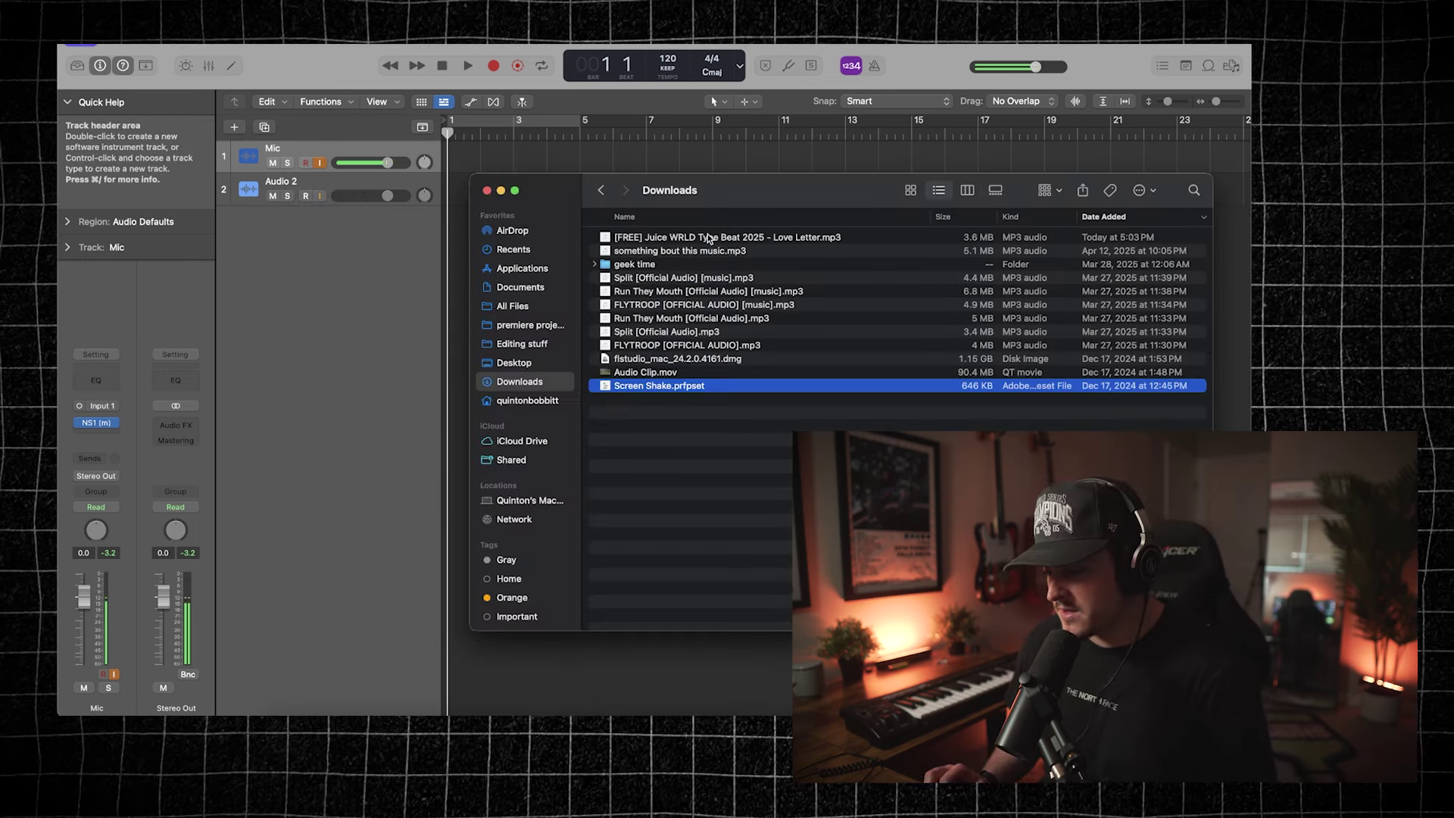
left_click_drag(670, 241, 320, 225)
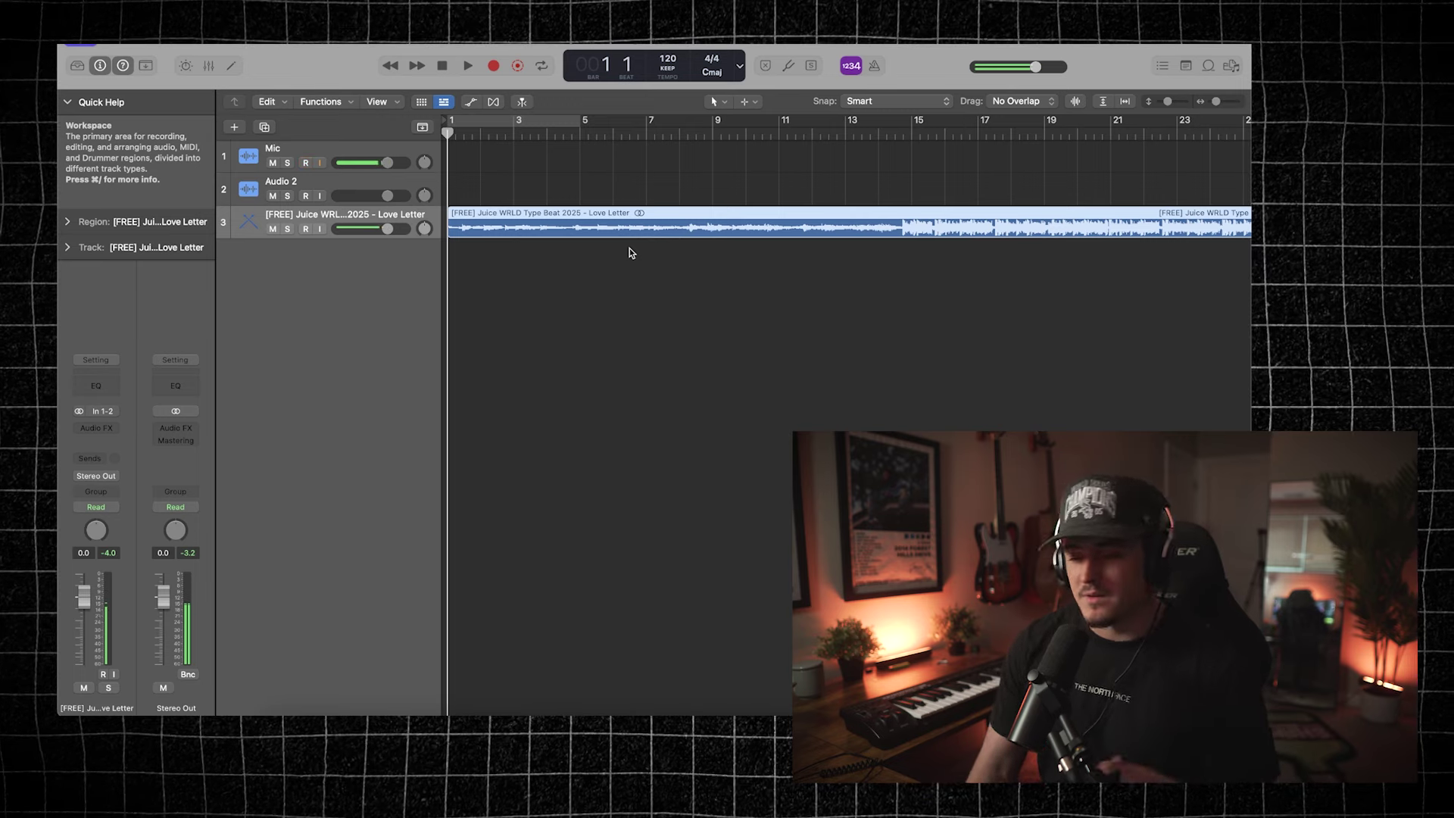
left_click_drag(665, 62, 664, 1)
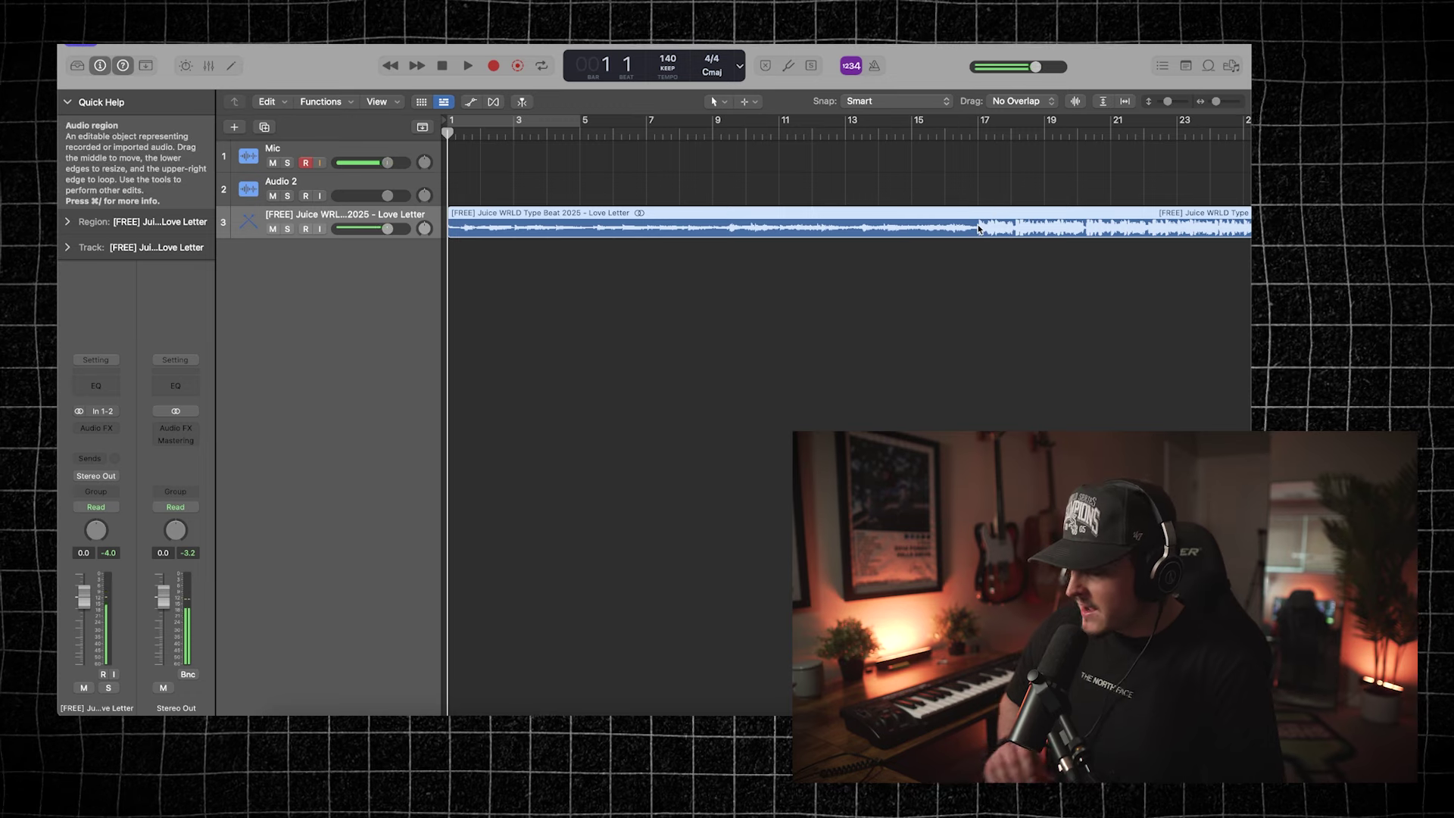
Step: Place the playhead at bar 17 to check how the beat's drop lines up with the grid
scroll(979, 229, "up", 5)
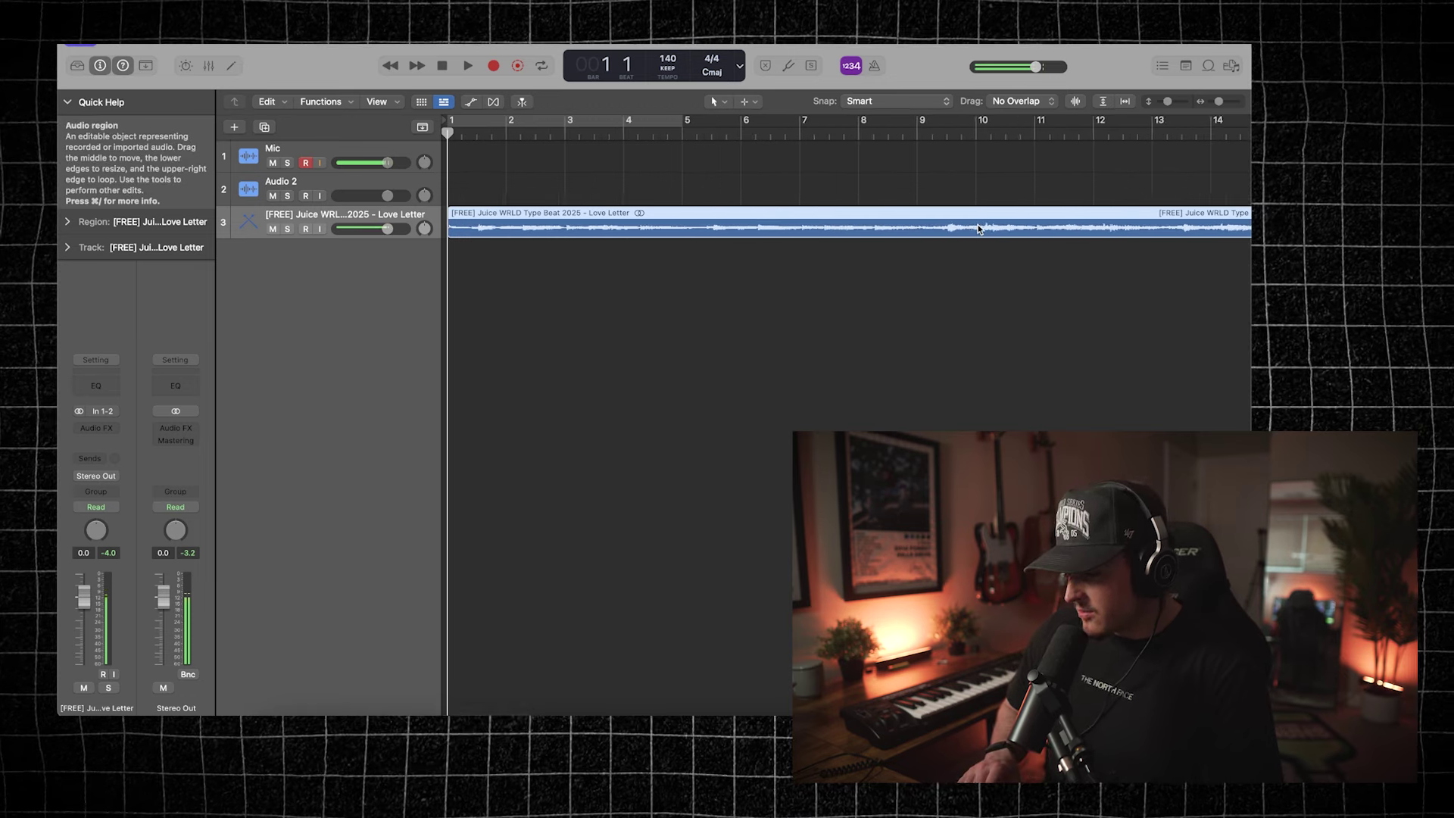
scroll(983, 228, "right", 5)
left_click(1106, 134)
scroll(1105, 134, "up", 5)
scroll(1055, 194, "up", 5)
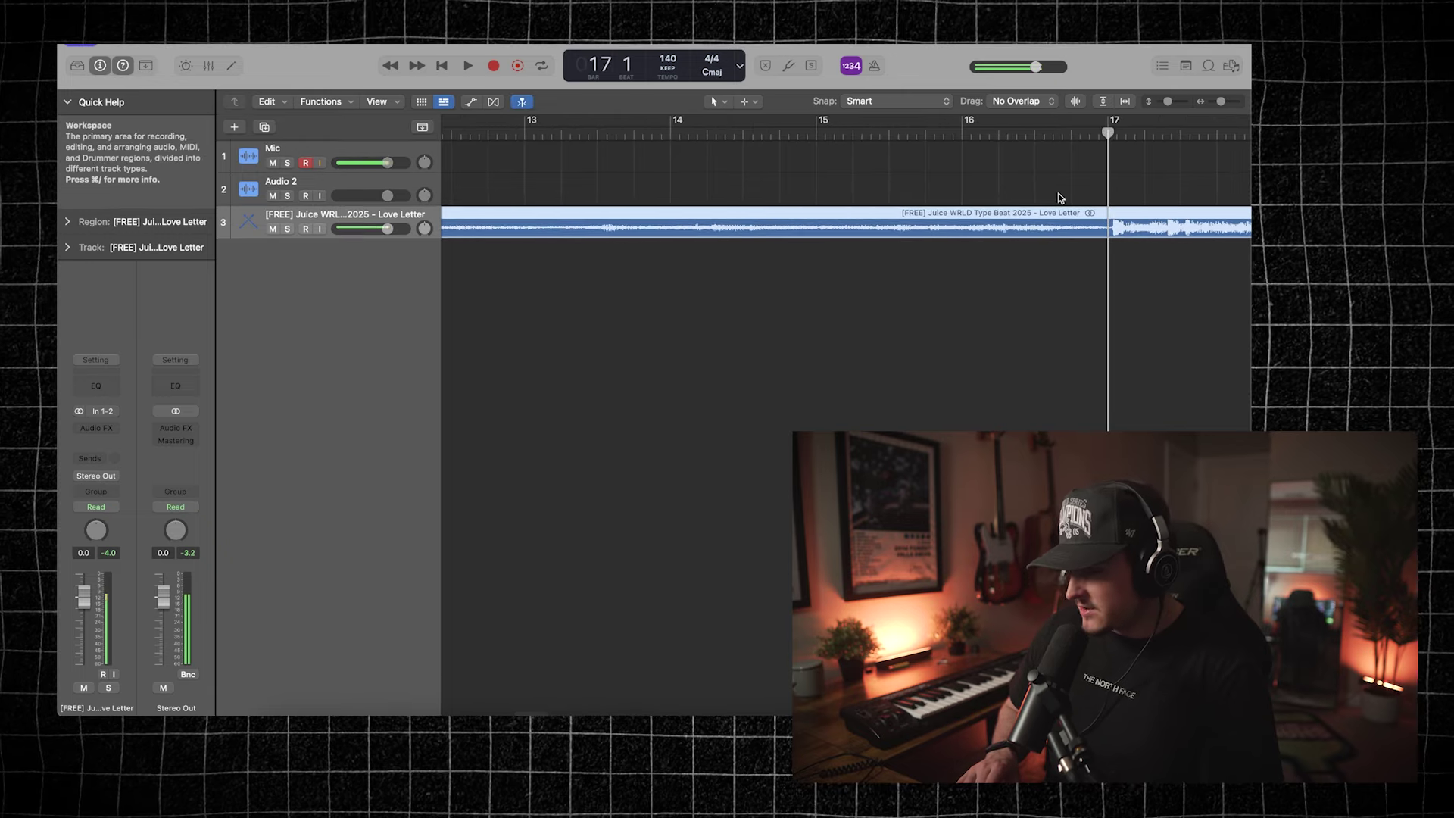
scroll(1141, 224, "right", 5)
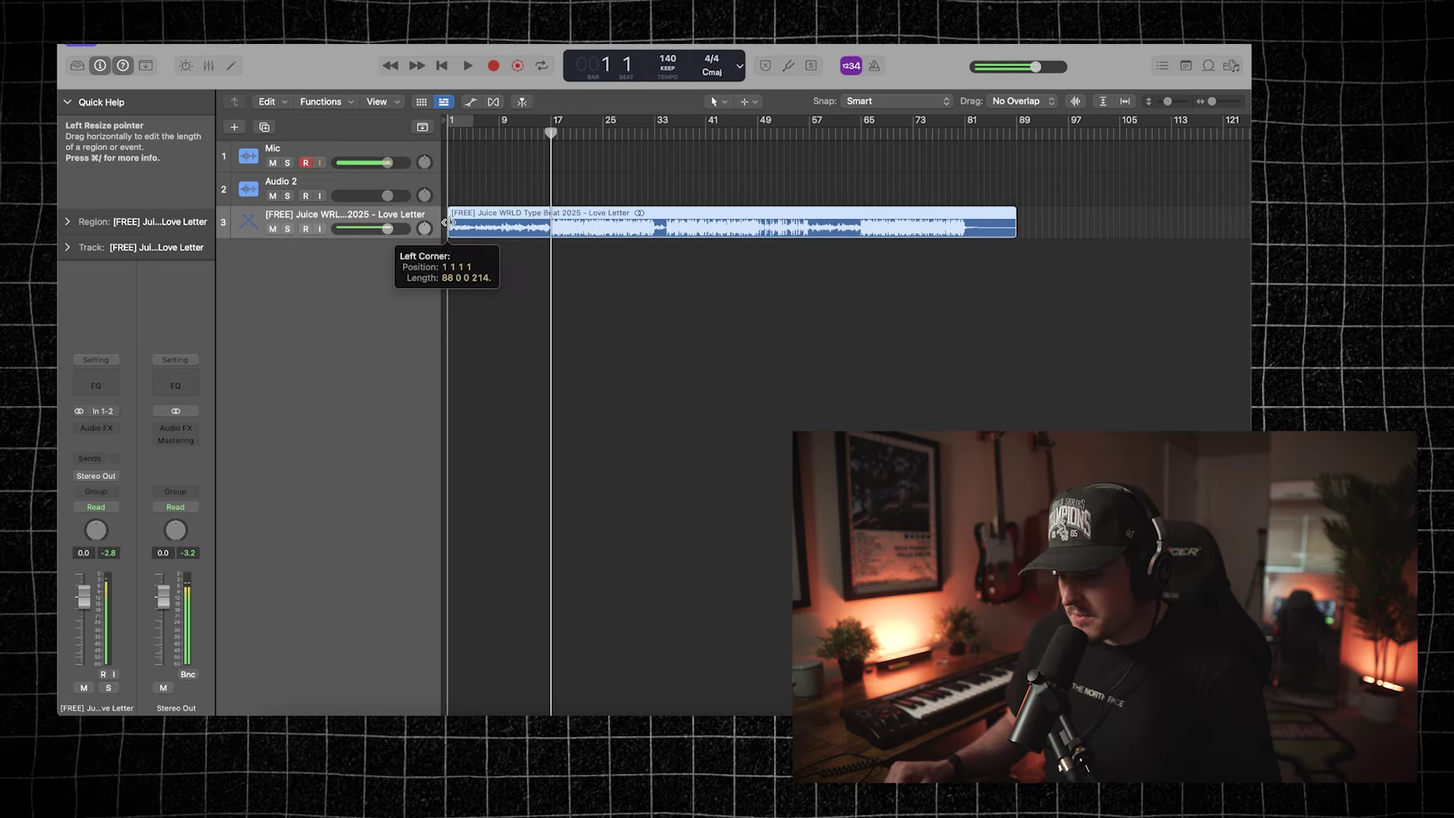
Step: Trim the beat region's start to bar 3 and shift the region so its drop lands exactly on bar 17
left_click_drag(450, 222, 463, 222)
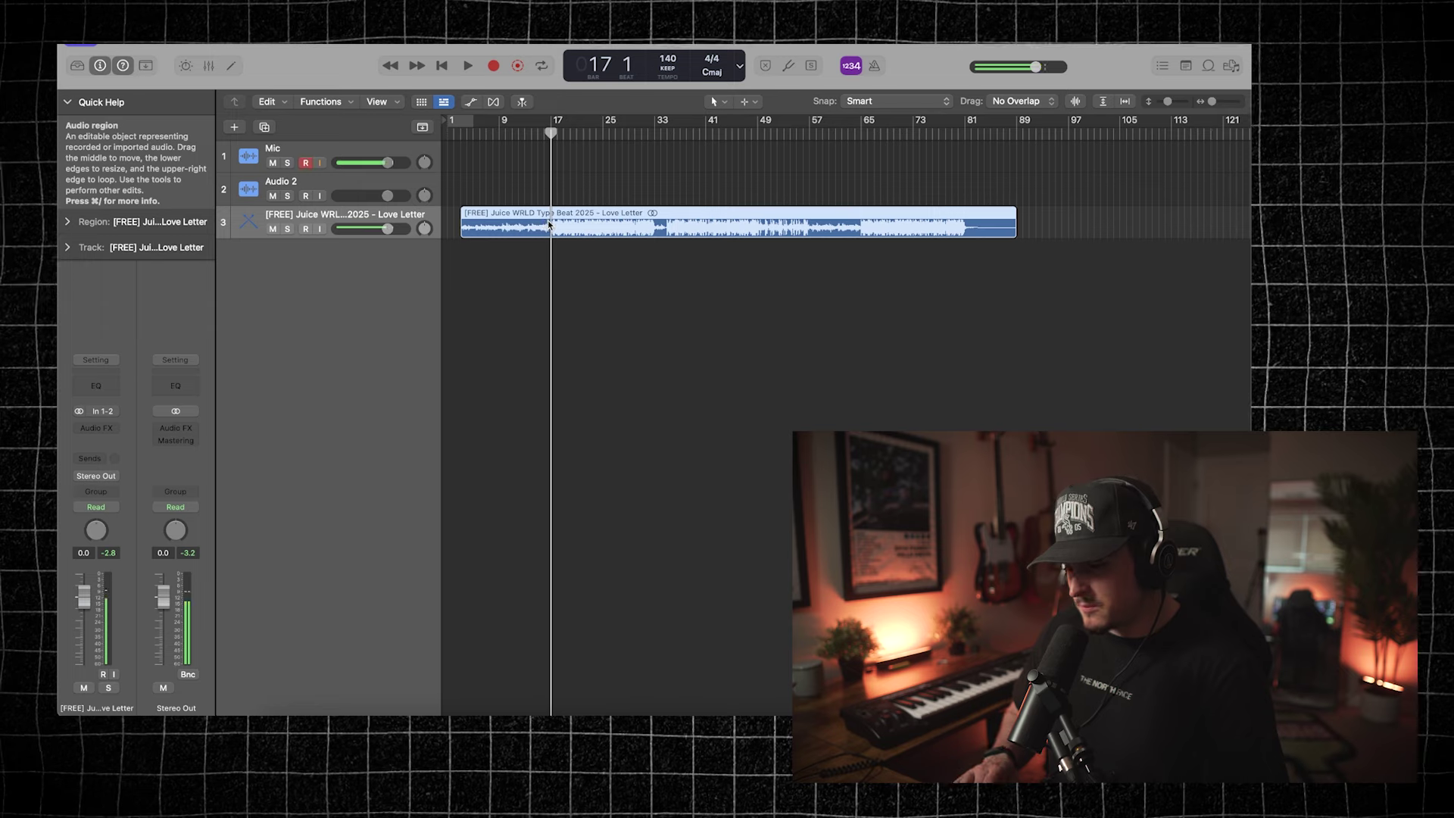
scroll(550, 225, "up", 10)
scroll(549, 224, "up", 1)
left_click_drag(603, 229, 555, 231)
scroll(555, 249, "down", 10)
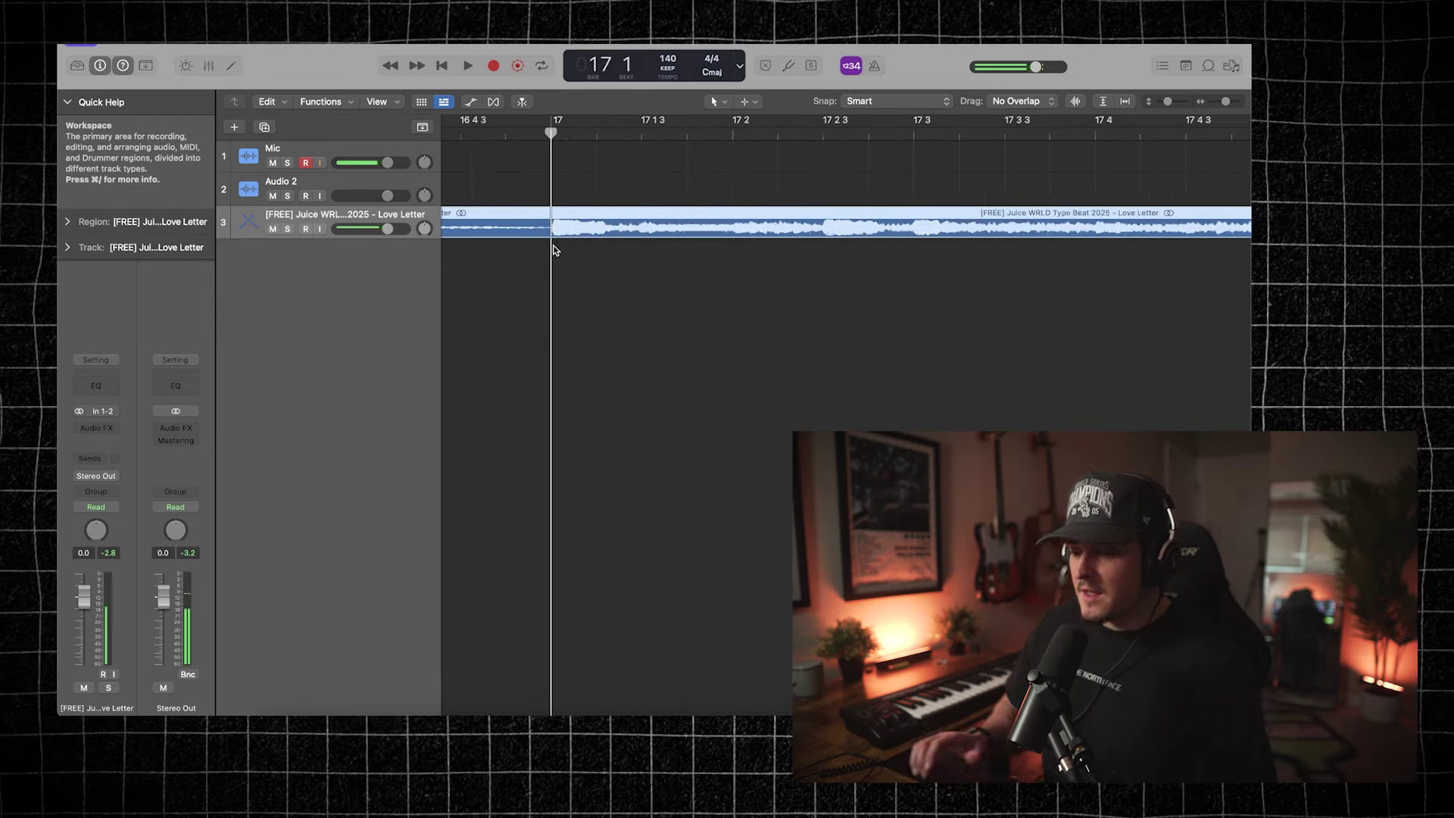
Step: Extend the start of the beat region back to bar 1 and deselect the region
scroll(556, 251, "left", 5)
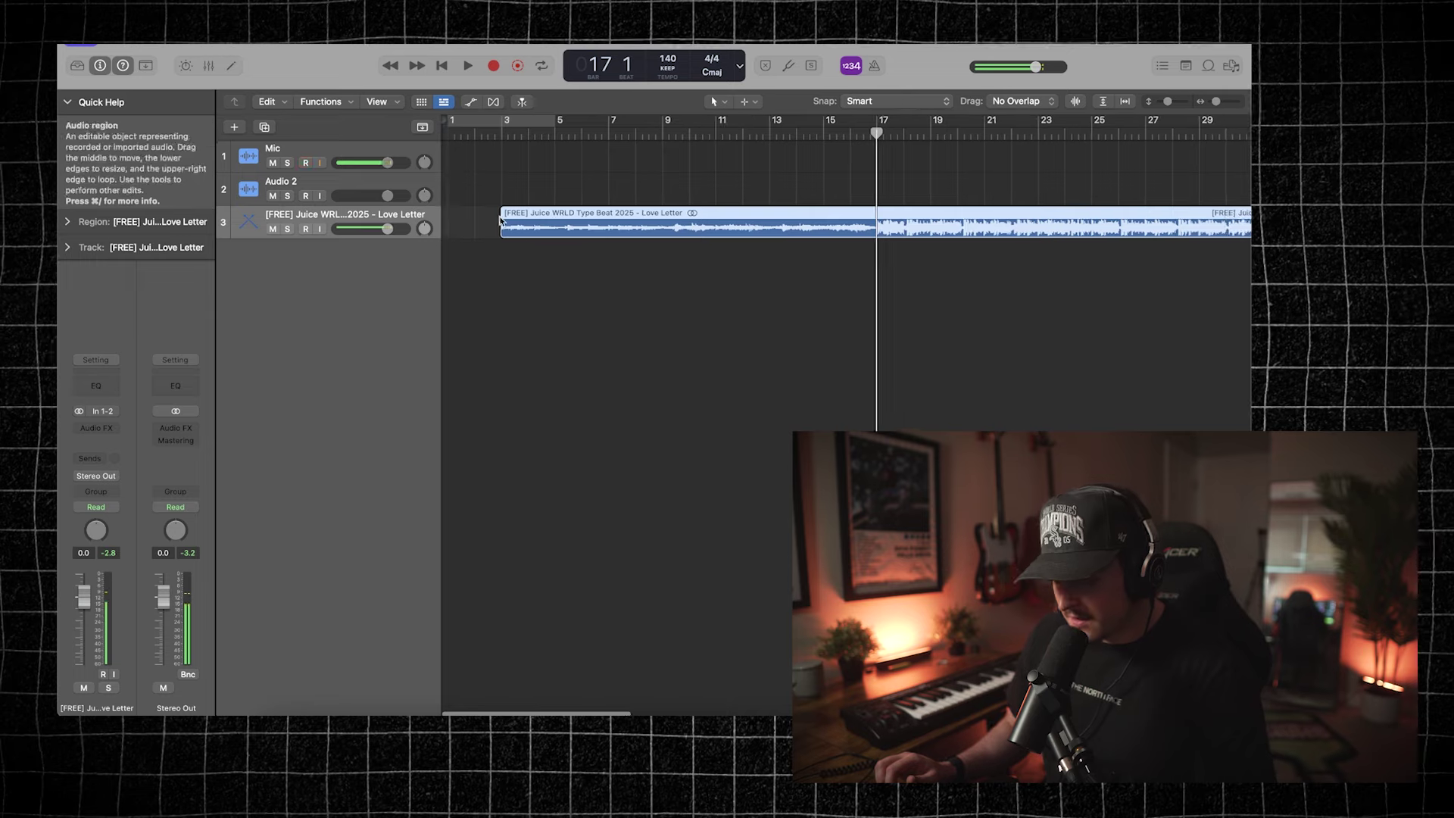
left_click_drag(500, 228, 447, 226)
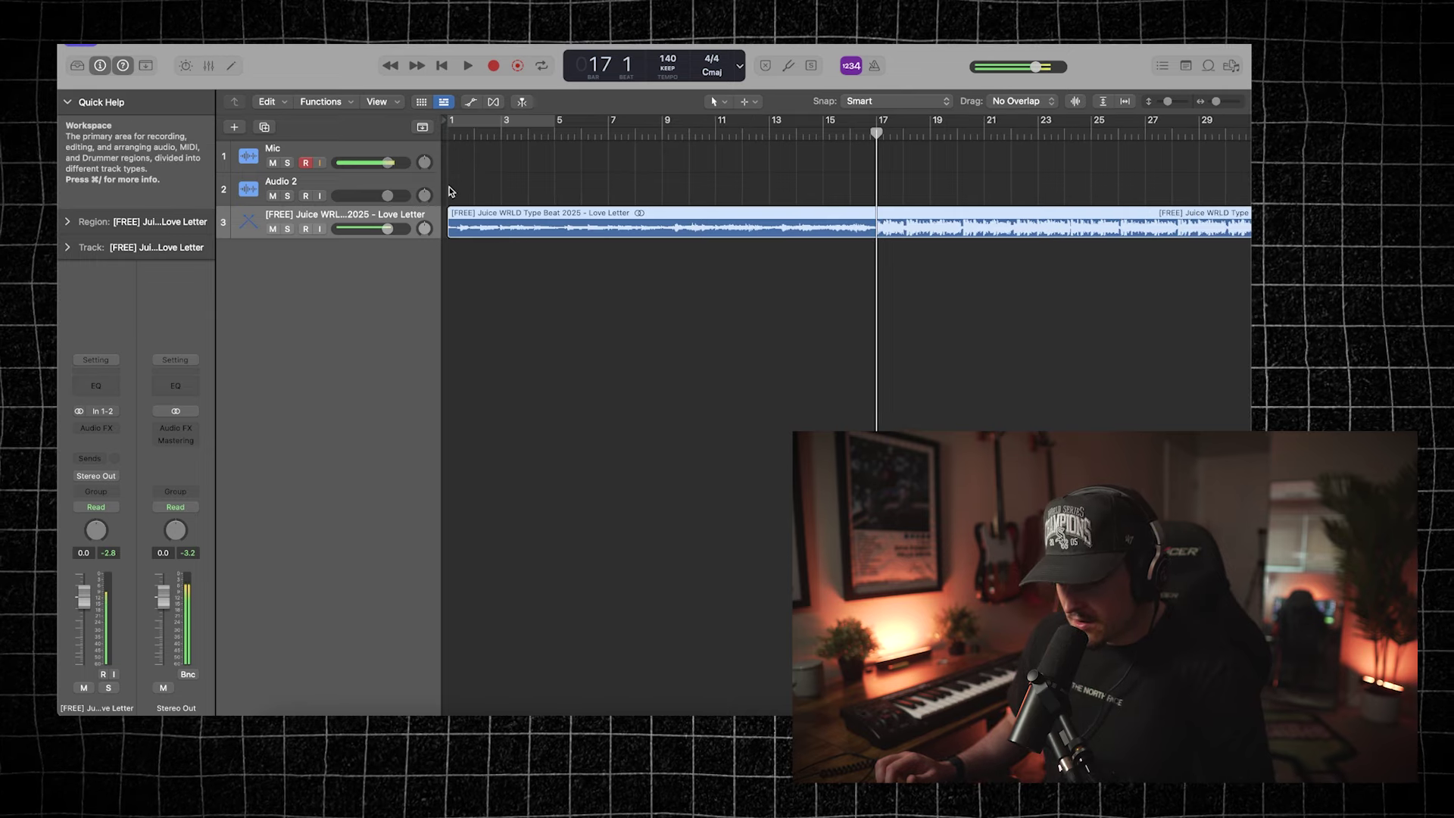
left_click(446, 188)
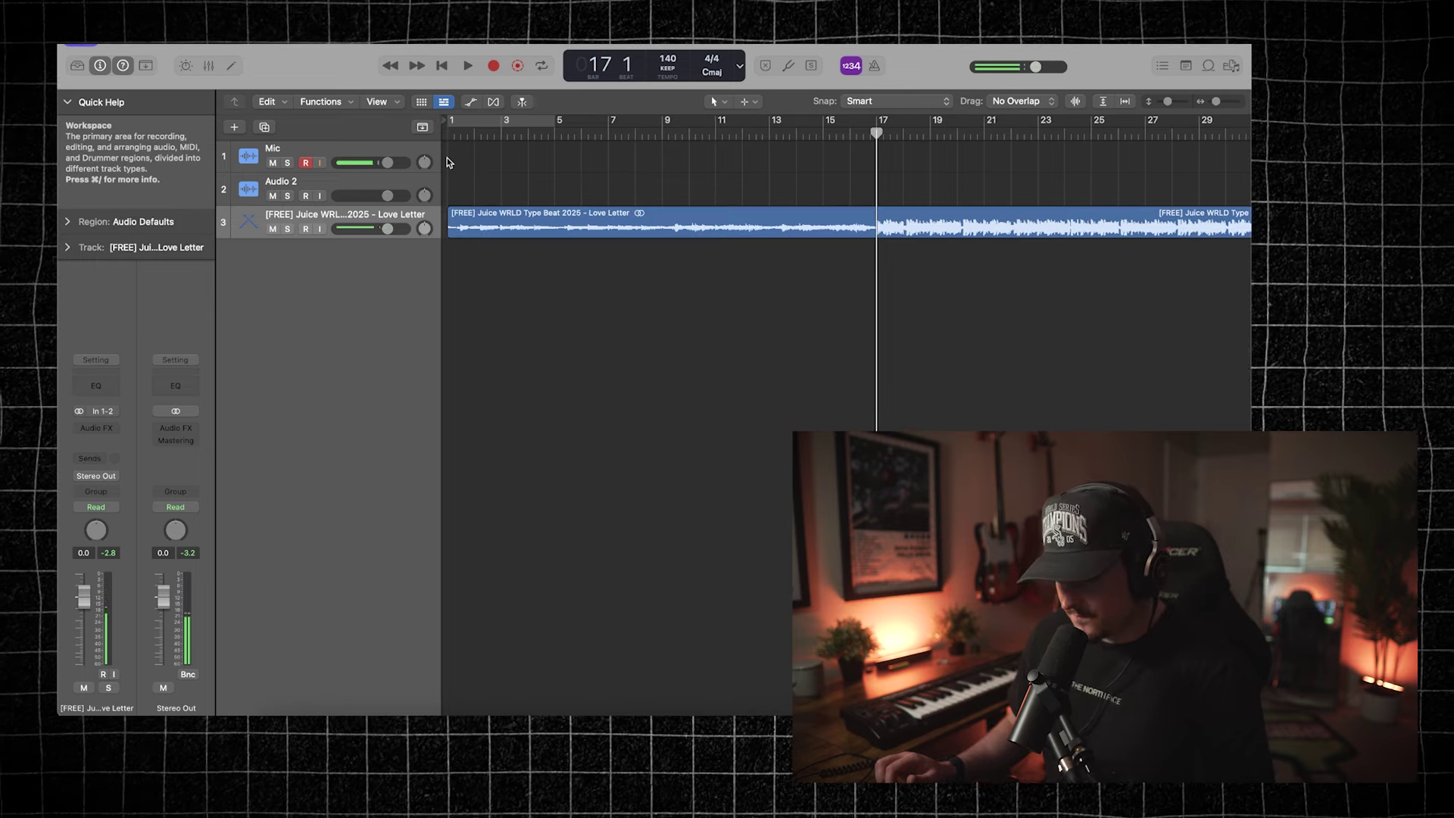
Step: Play the beat from bar 1 with the metronome on to check its timing, then turn the metronome off and stop
left_click(451, 133)
key("space")
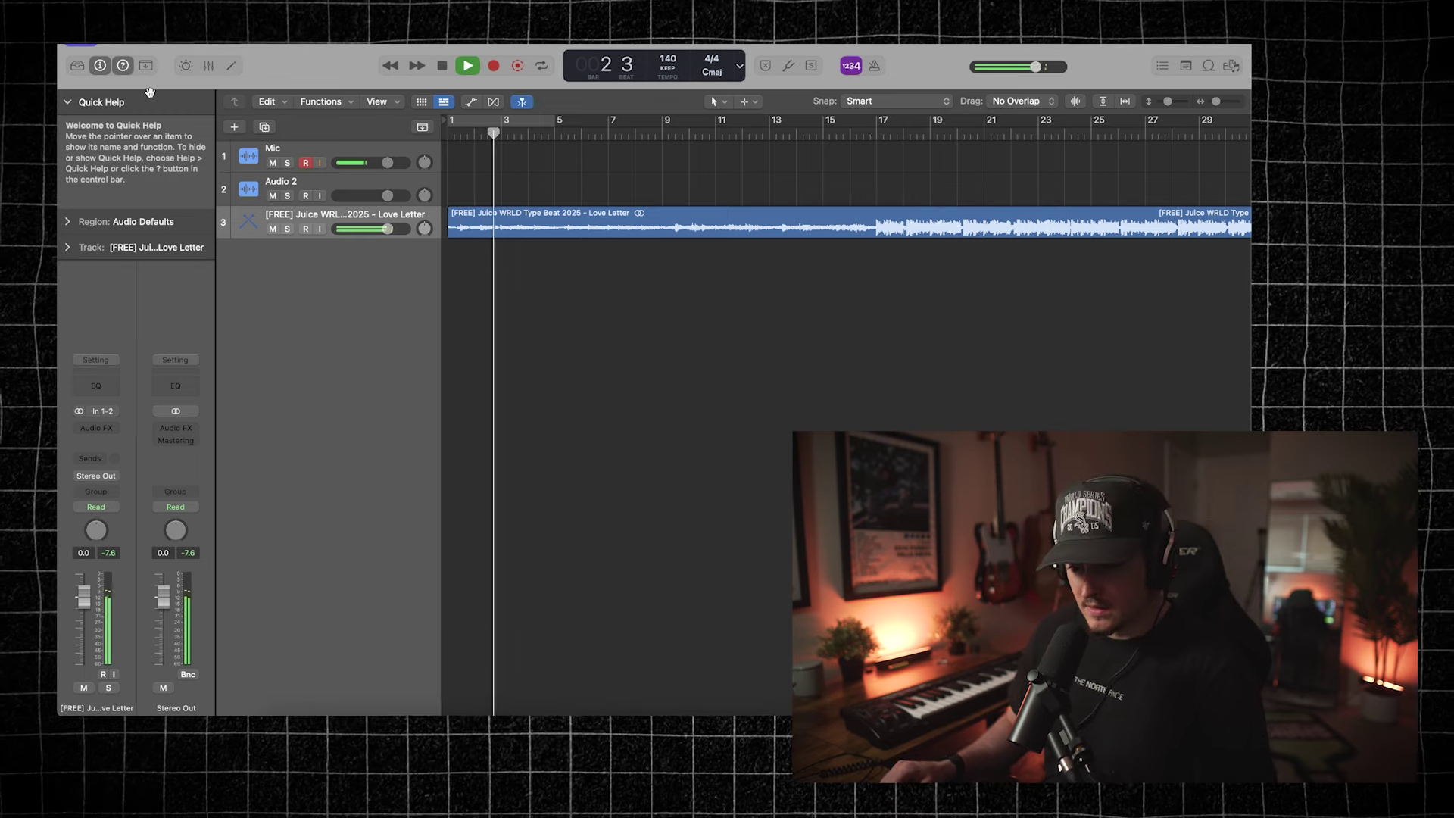
left_click(287, 154)
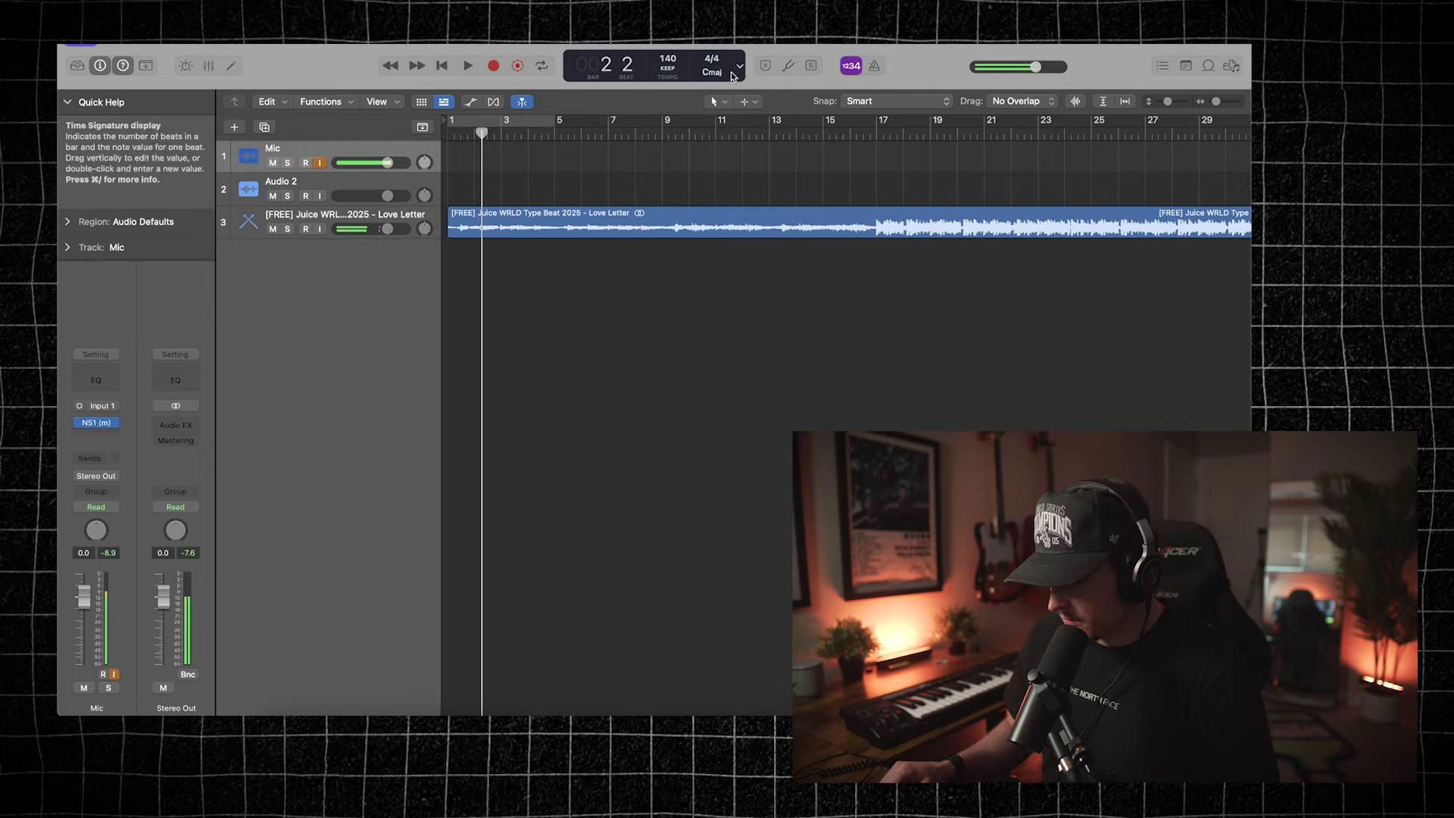
key("space")
left_click(874, 65)
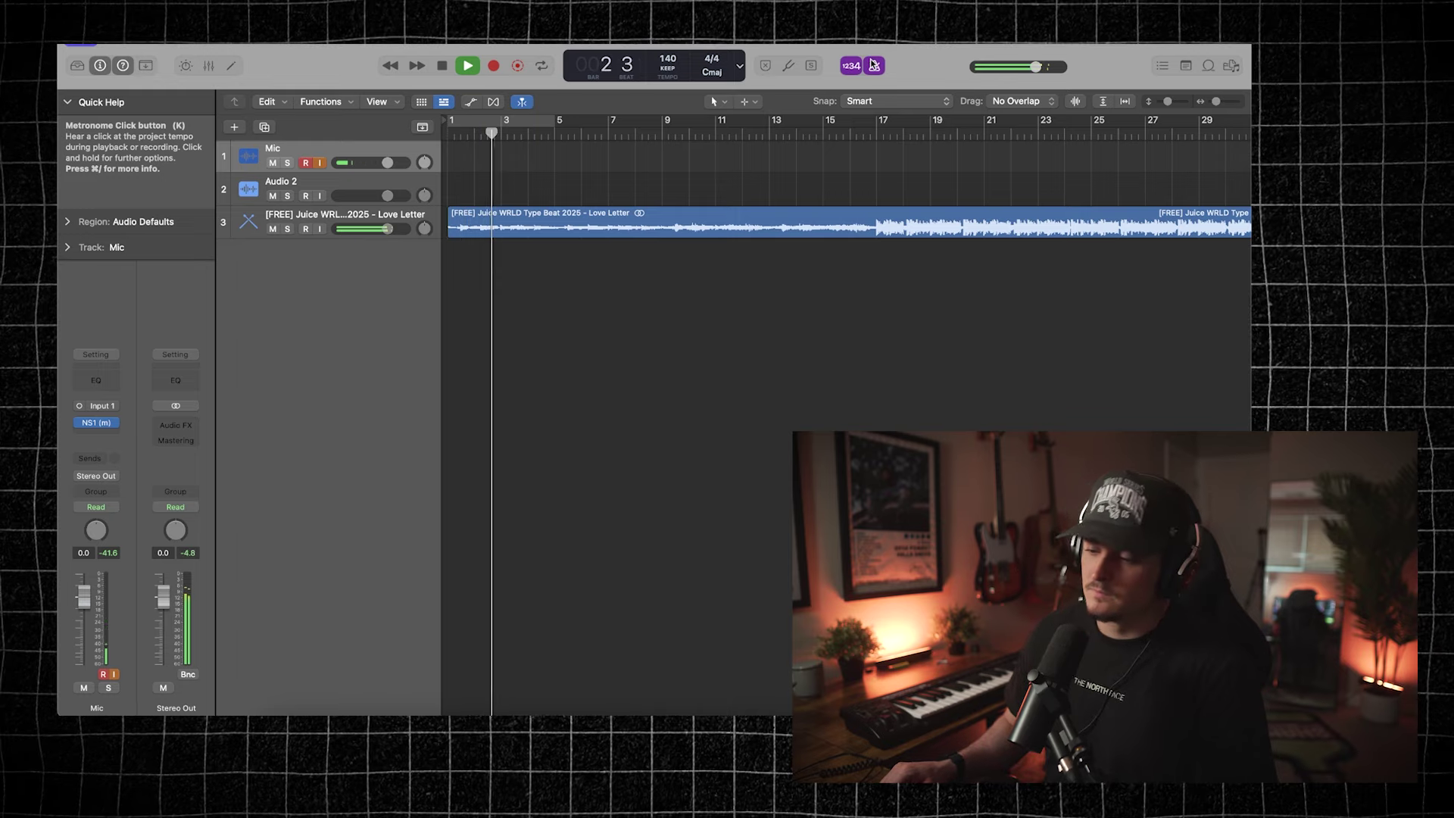
left_click(874, 65)
key("space")
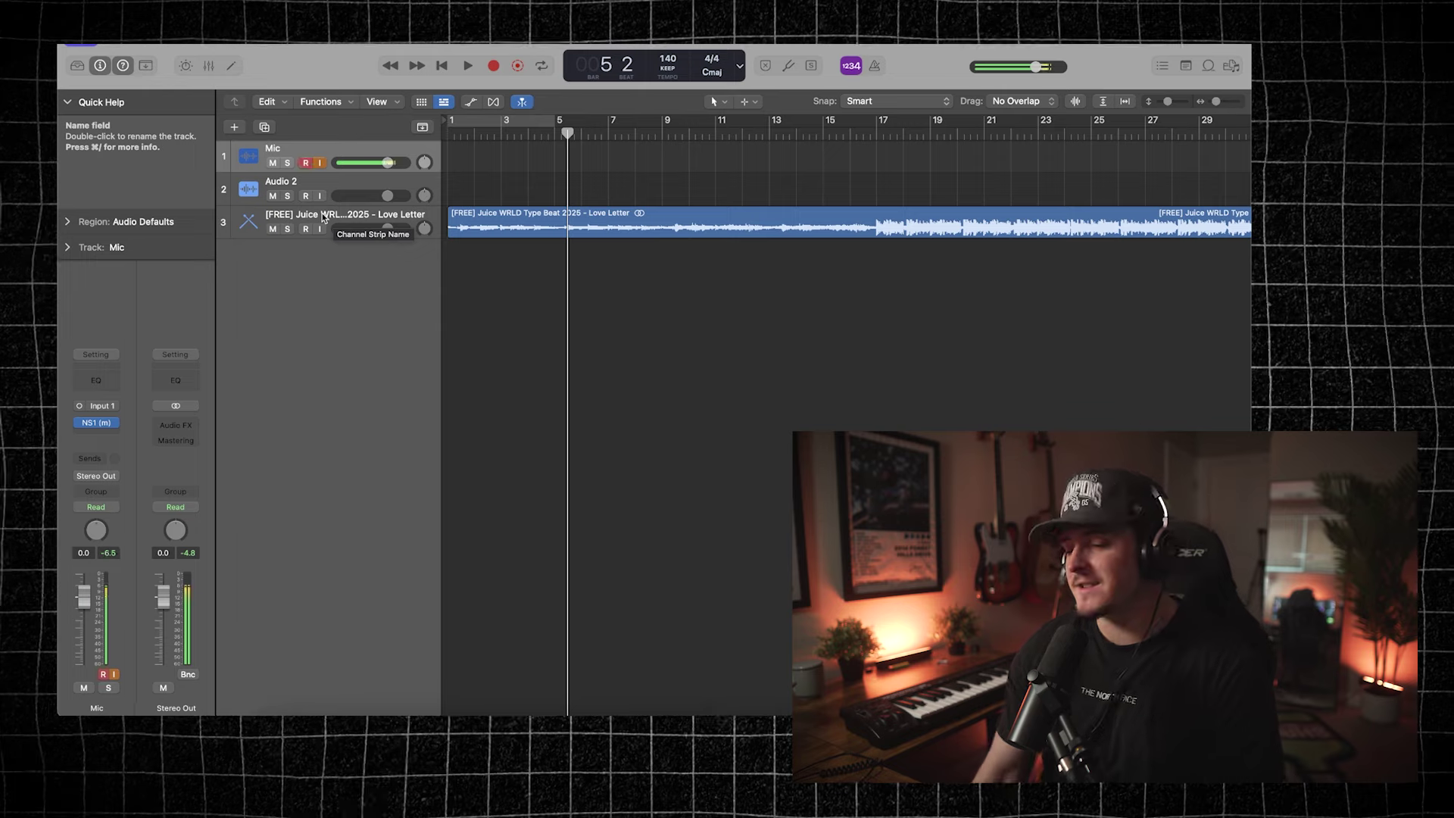
Step: Move the beat track above the Mic track and rename the Audio 2 track as Main Vocal
left_click_drag(307, 221, 319, 148)
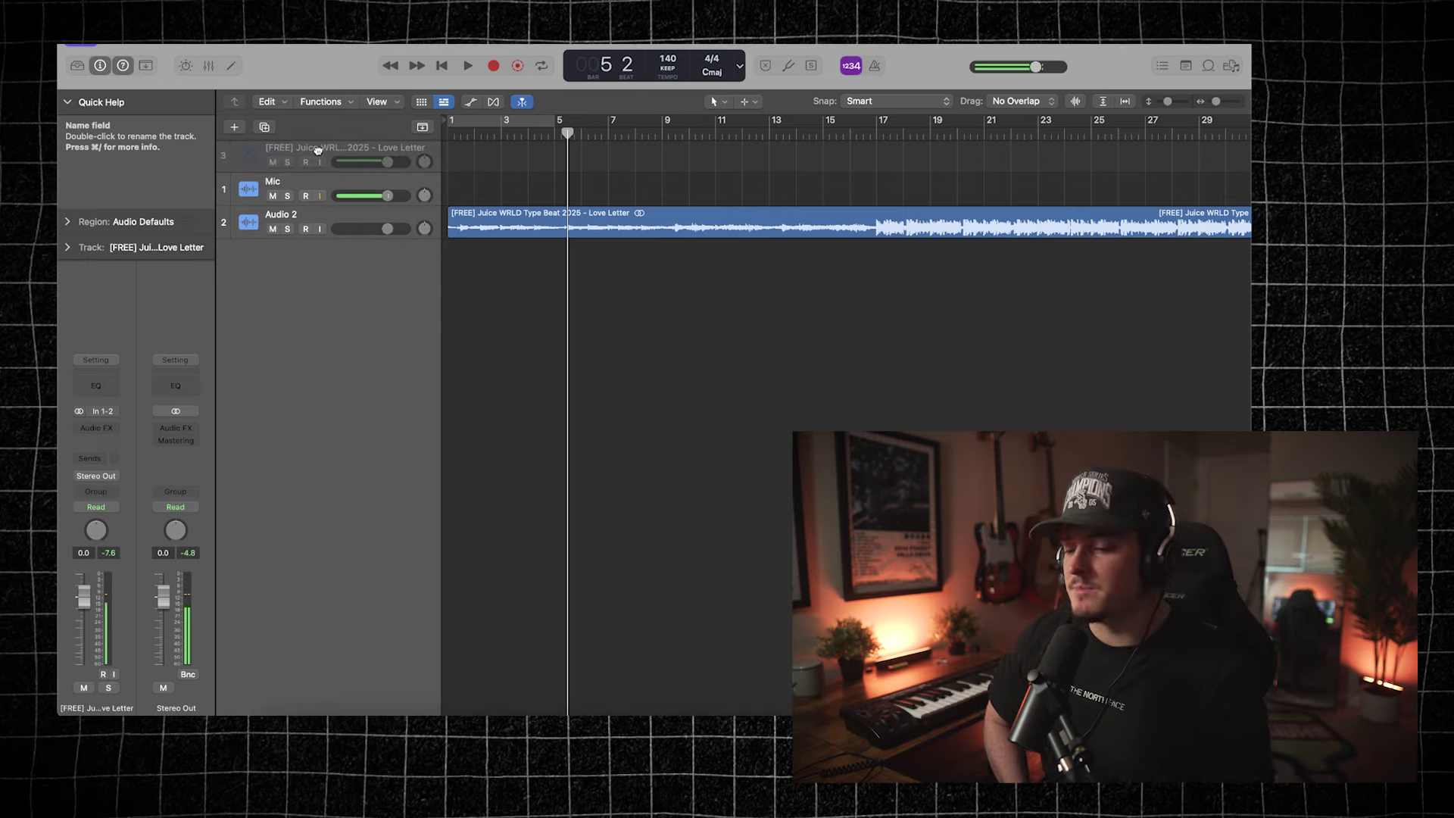
left_click(306, 196)
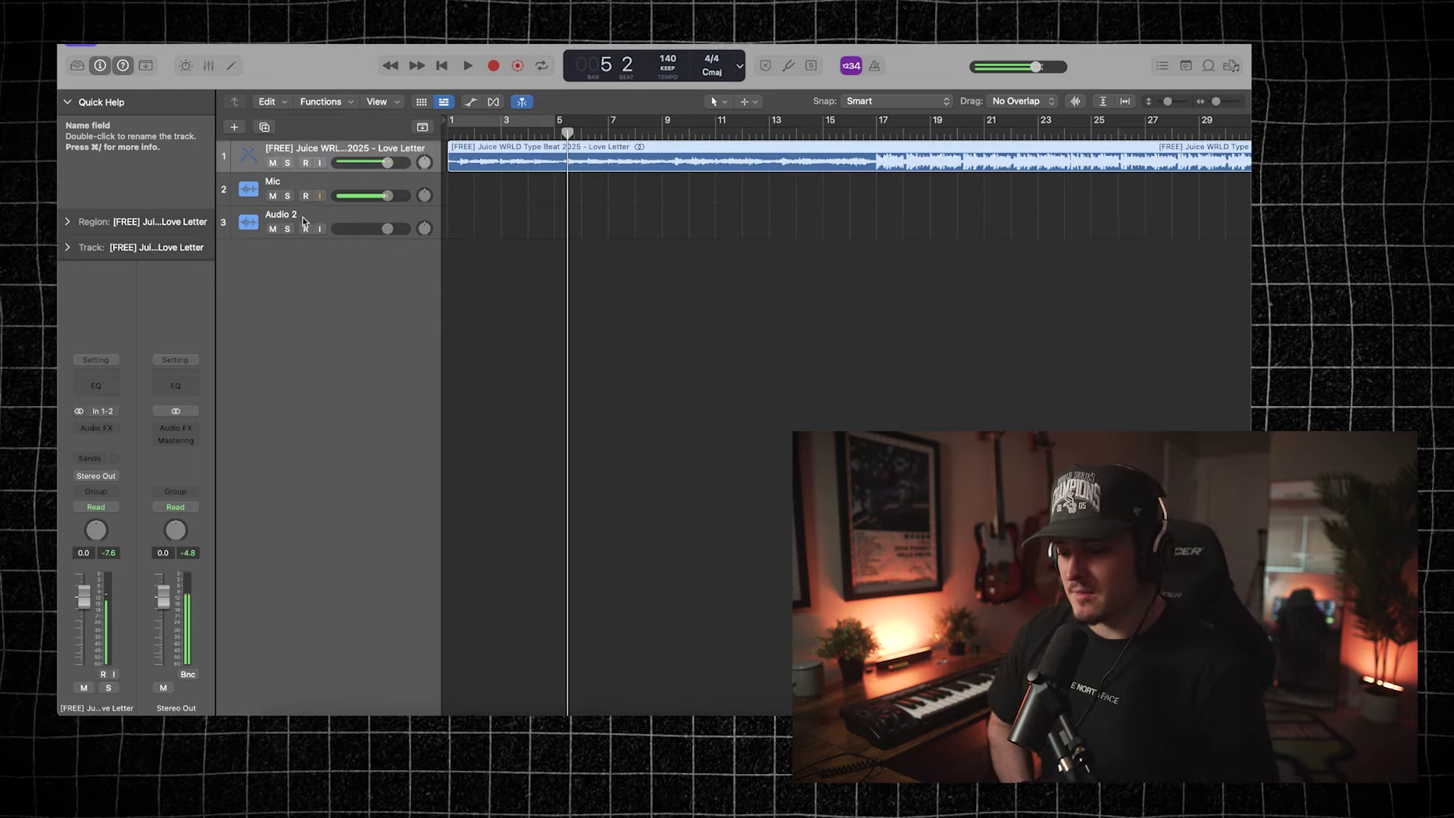
left_click(303, 219)
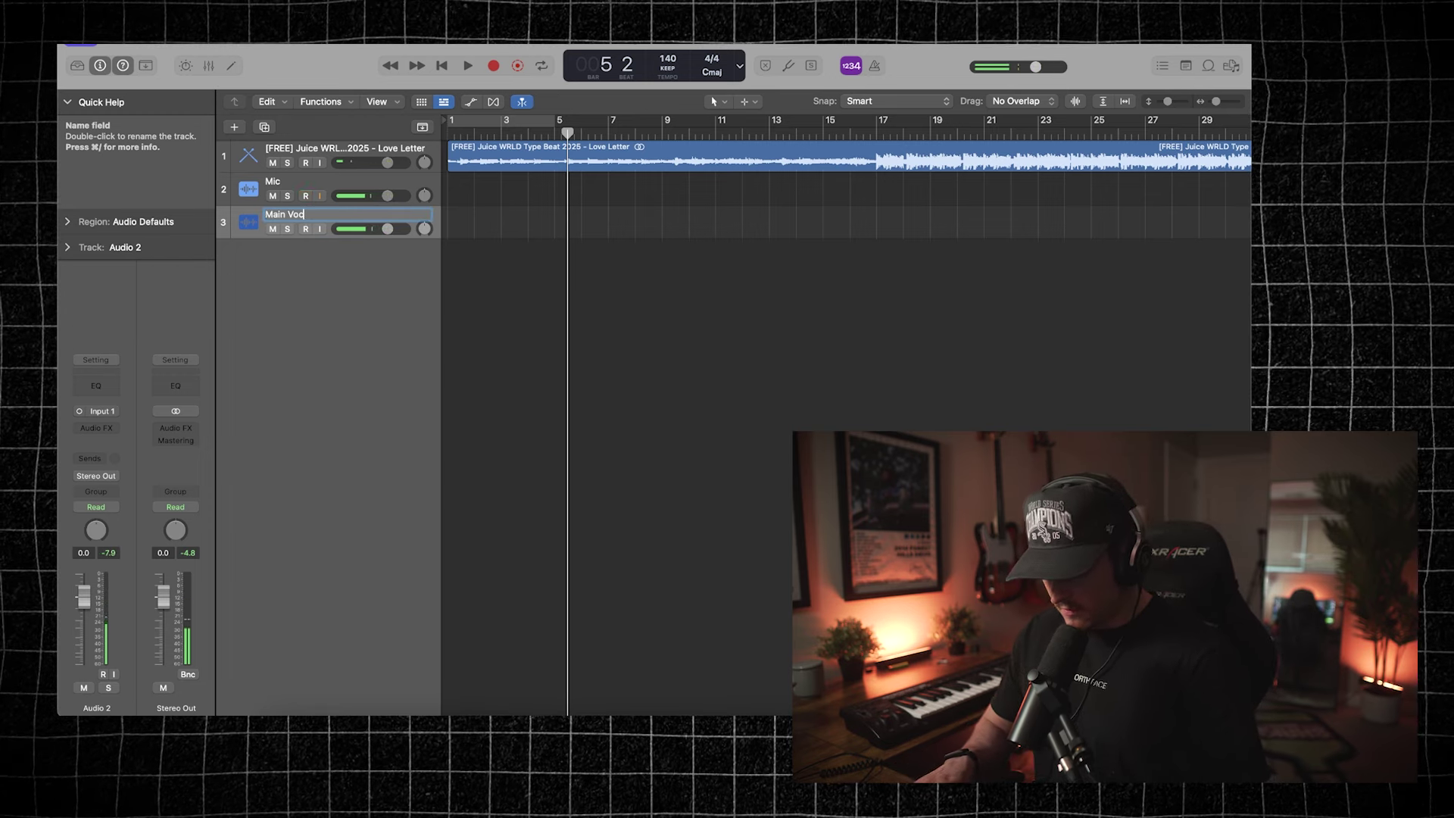
type("Main Vocal")
key("Return")
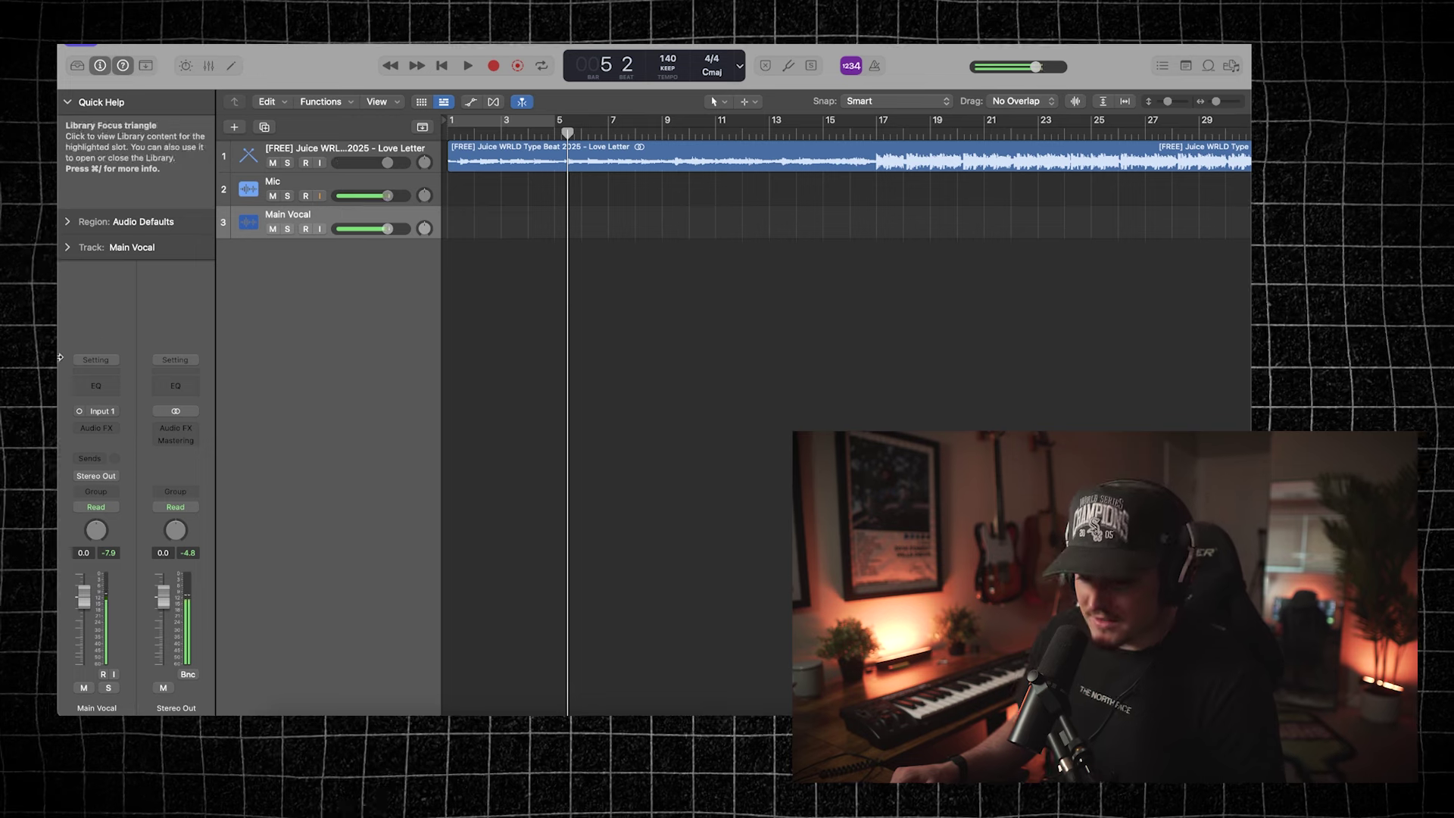
left_click(99, 426)
mouse_move(115, 703)
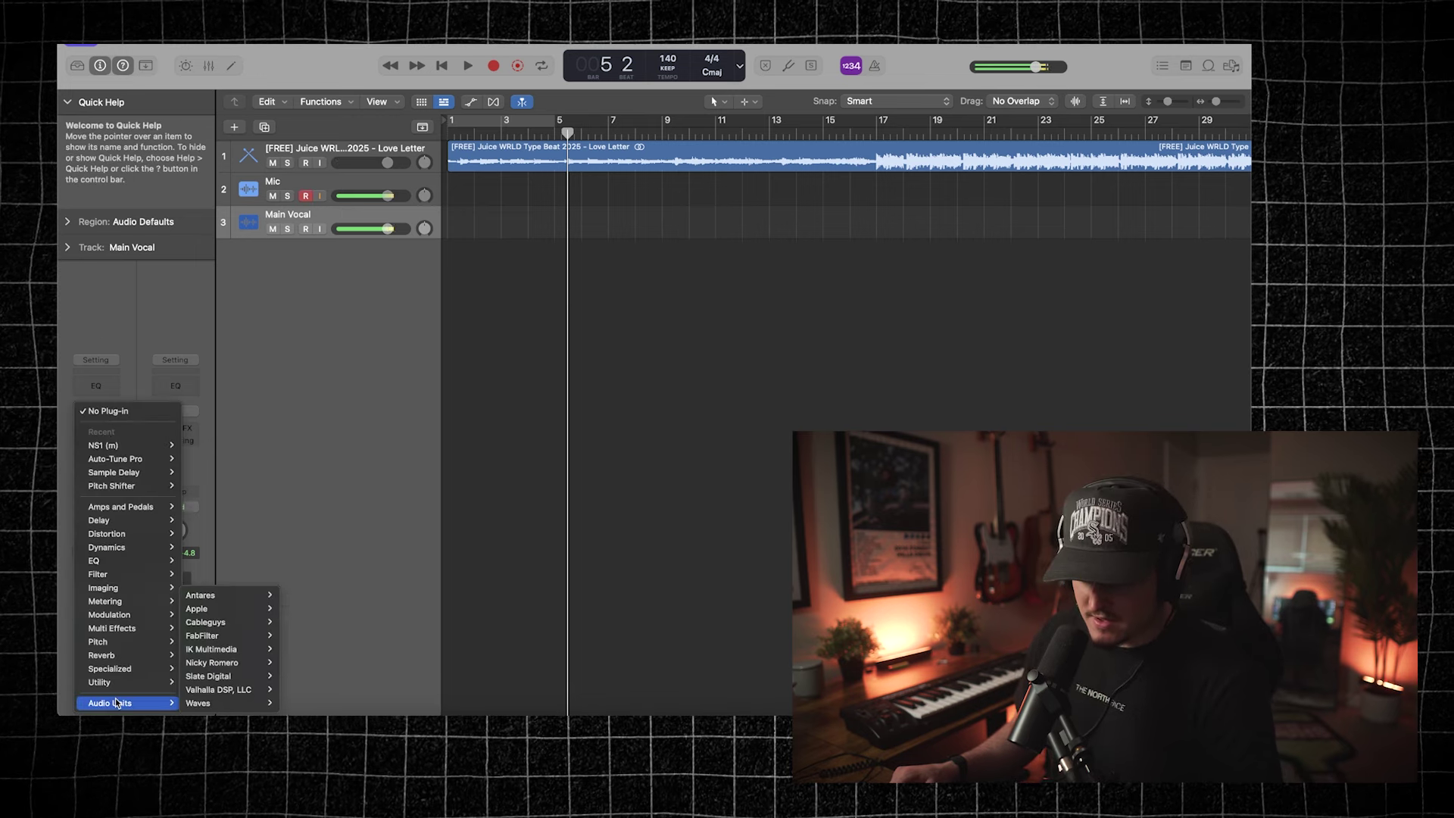
mouse_move(246, 687)
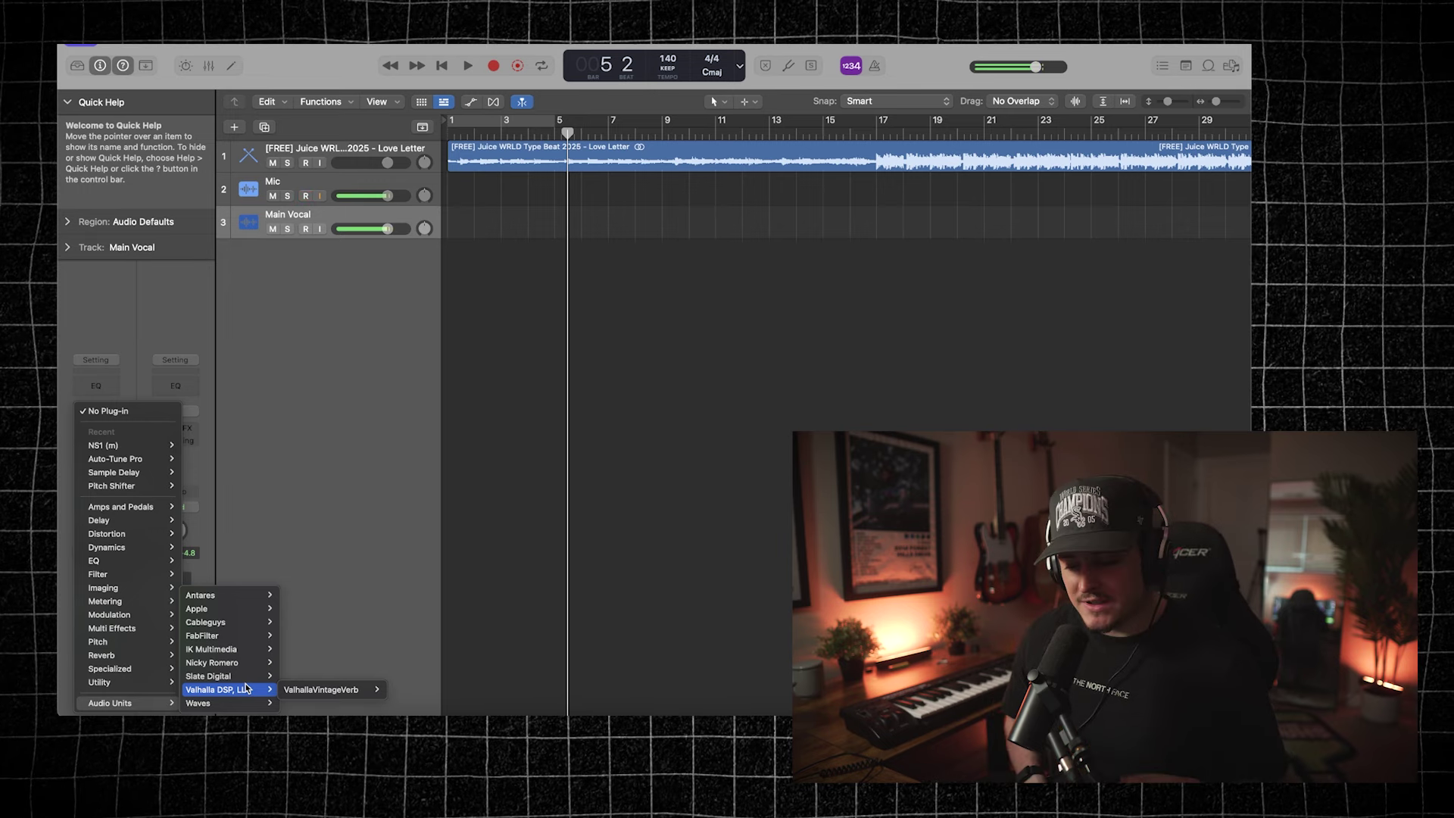
left_click(327, 498)
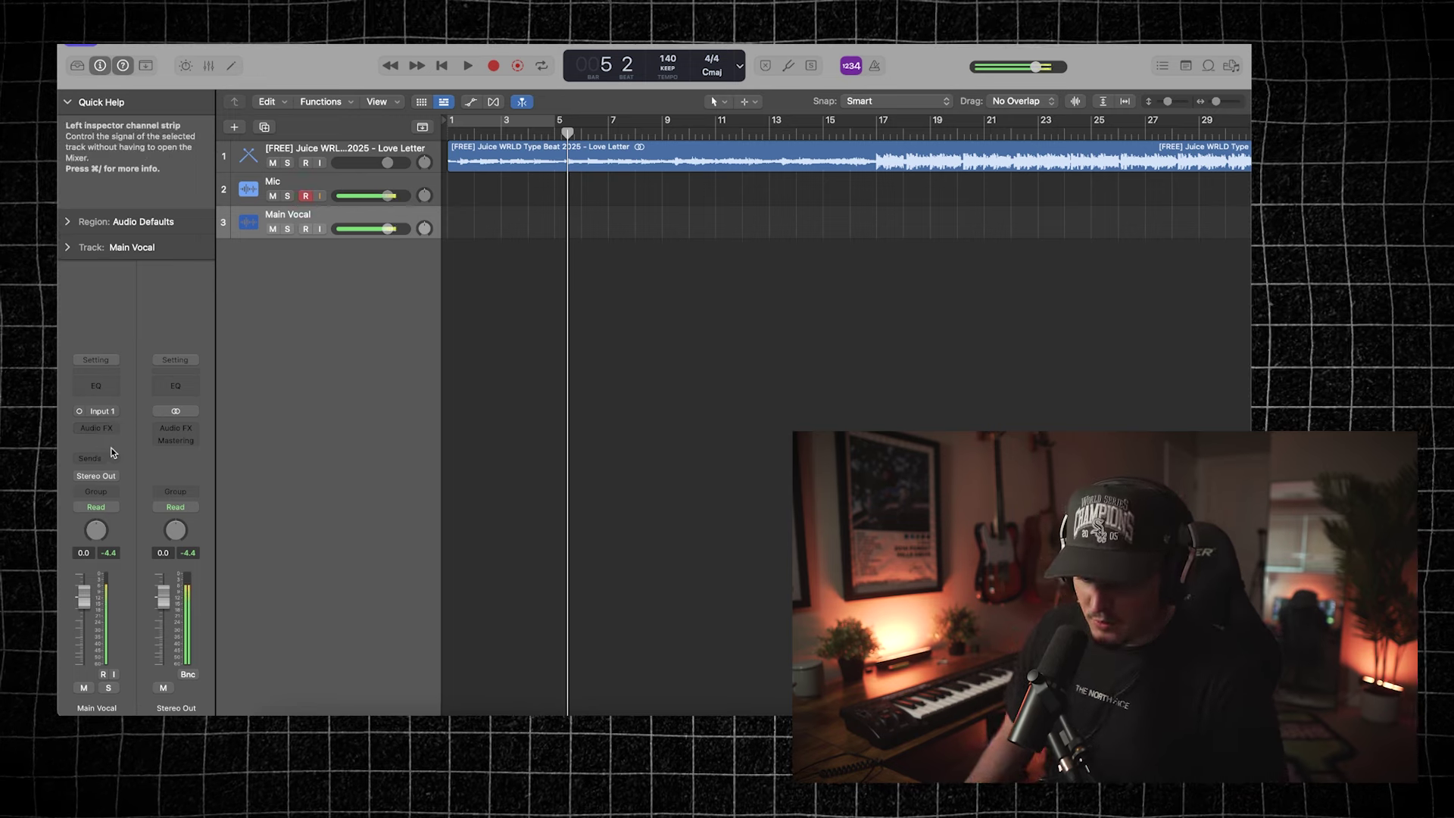
Step: Insert a mono Auto-Tune Pro on the Main Vocal track and enable its Use Low Latency option
left_click(112, 428)
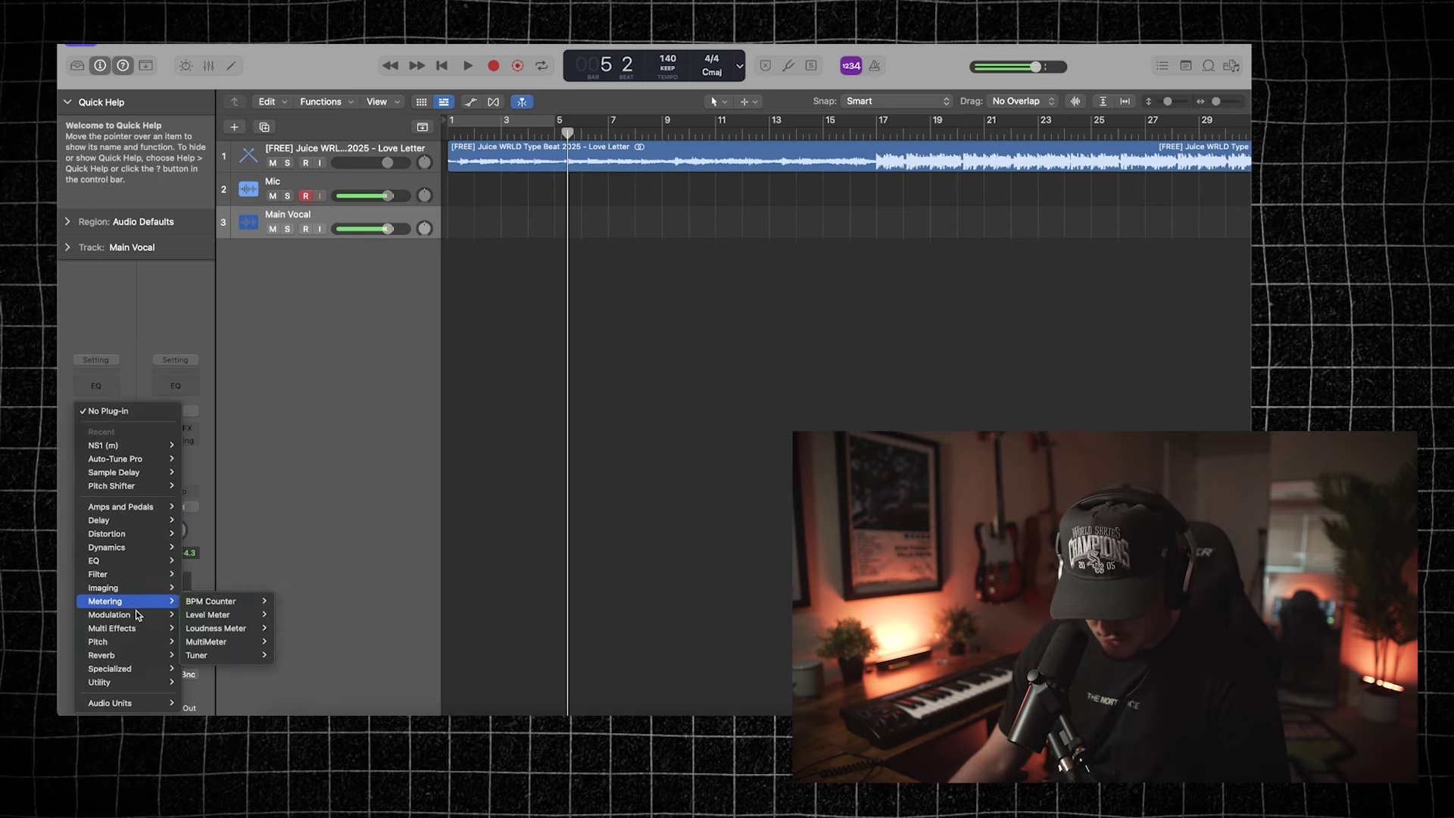
mouse_move(144, 641)
mouse_move(206, 656)
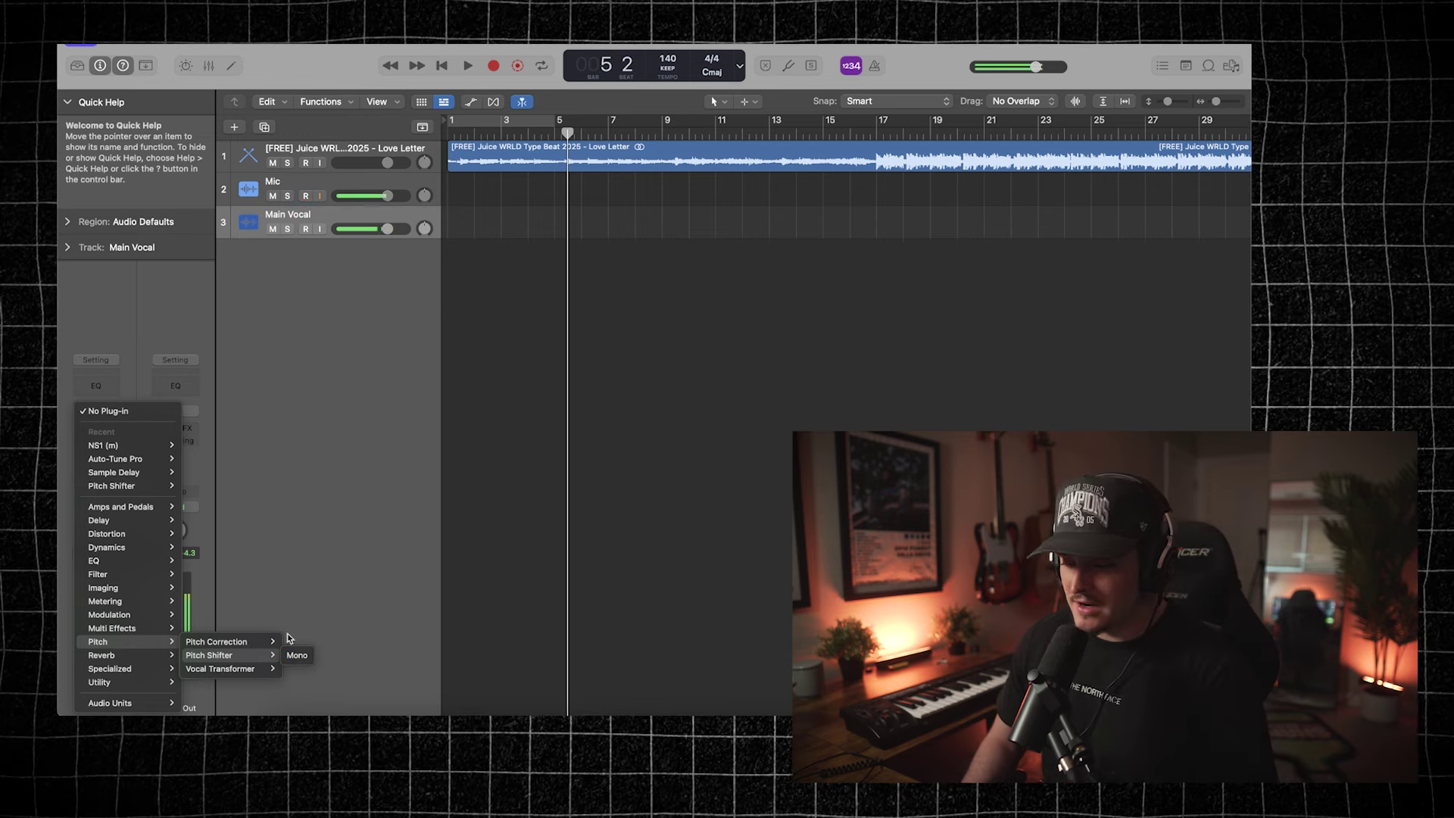
mouse_move(155, 459)
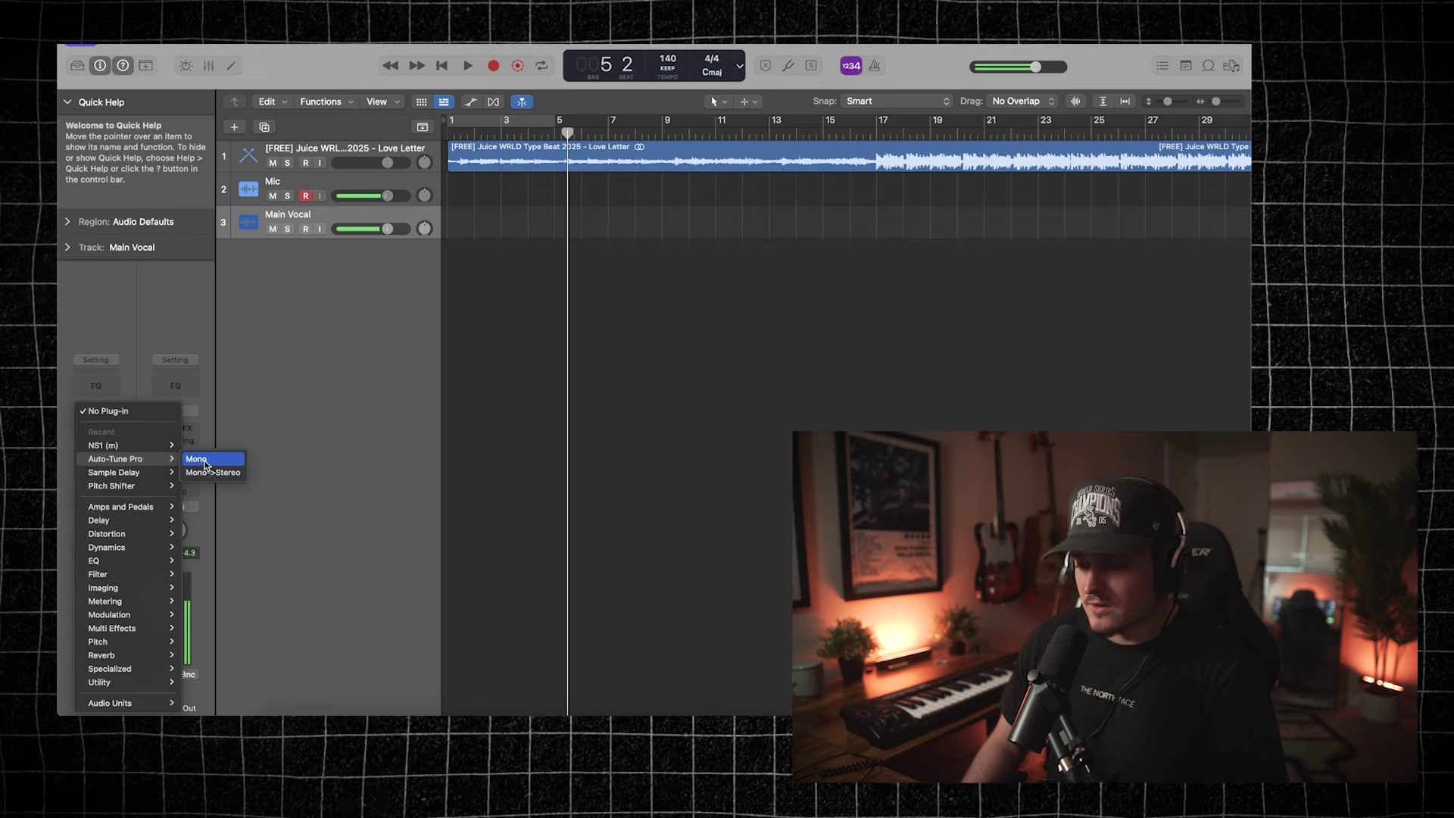
left_click(196, 458)
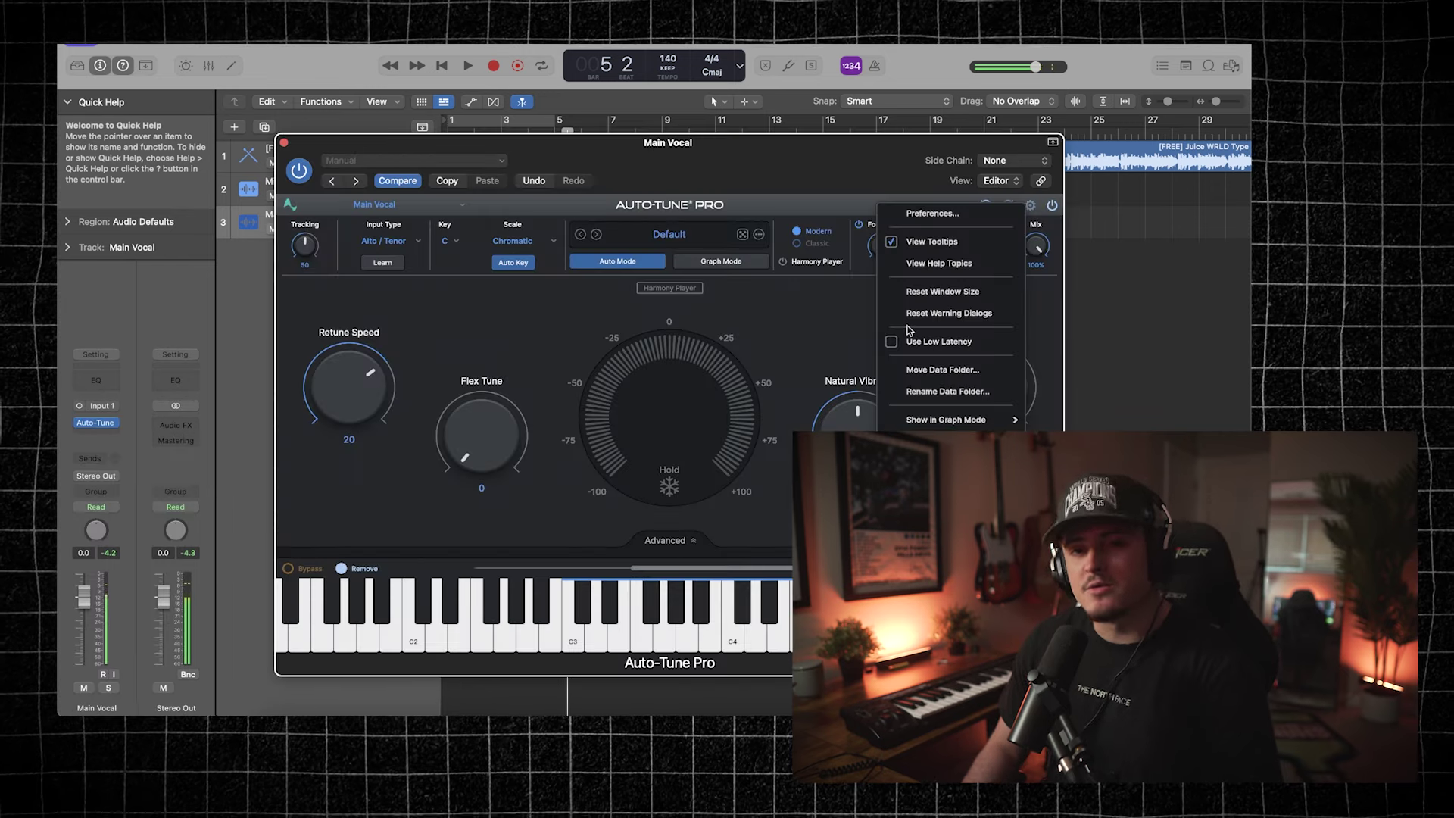
left_click(914, 342)
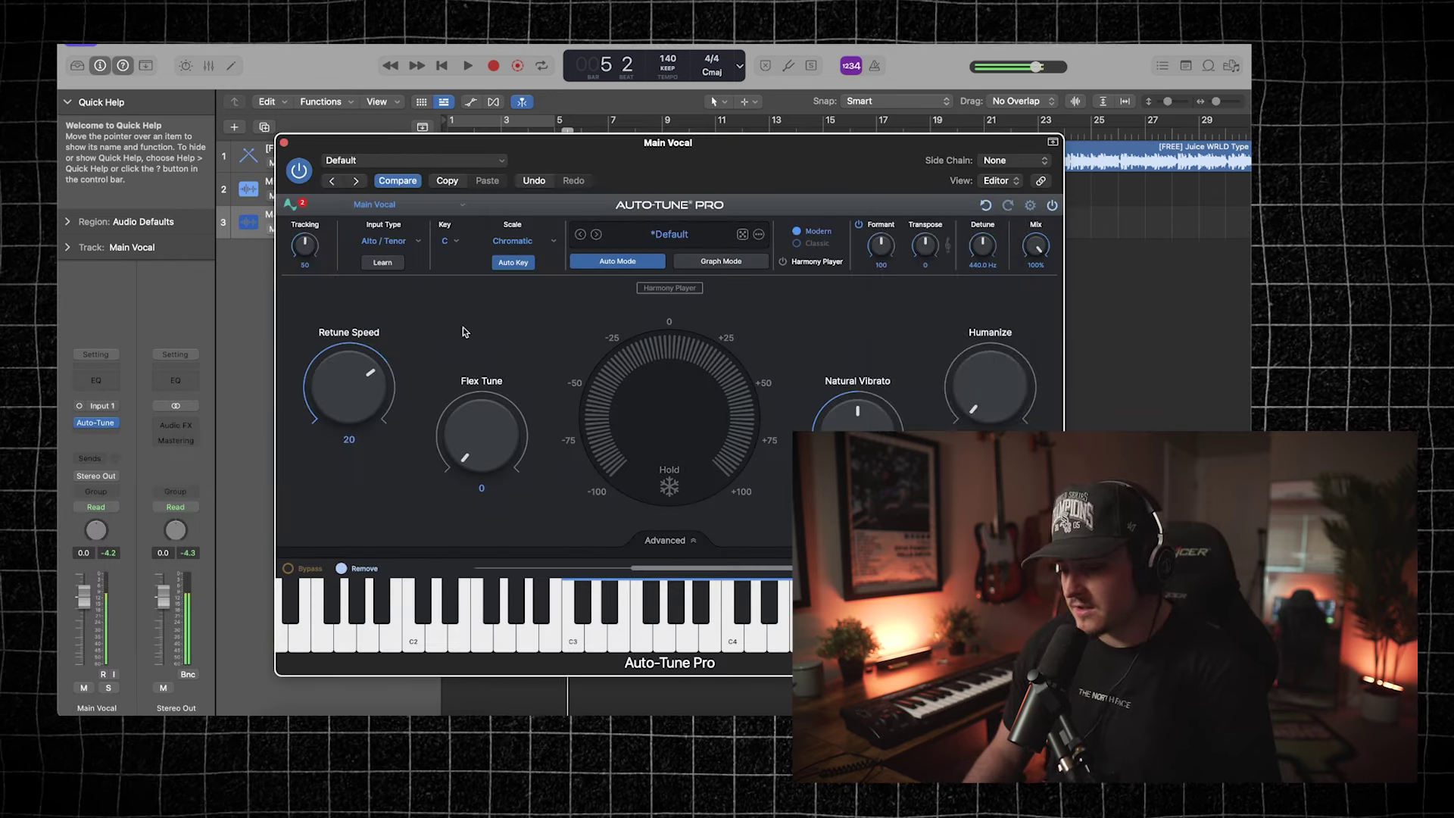
Step: Set Auto-Tune's Retune Speed to 0, raise Humanize slightly, choose the Major scale, and close the plug-in window
left_click_drag(1004, 398, 1004, 377)
left_click(511, 242)
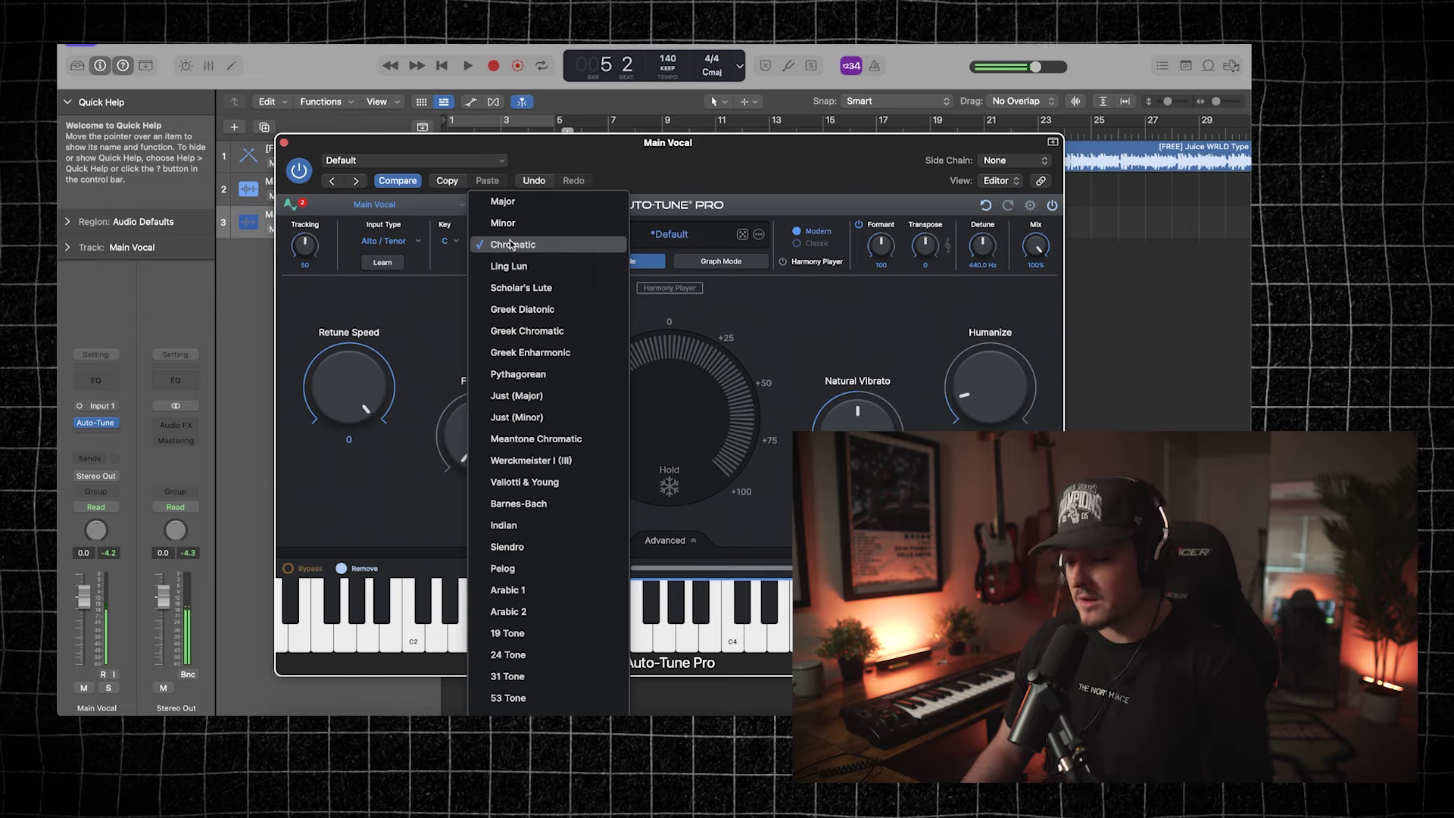
left_click(530, 203)
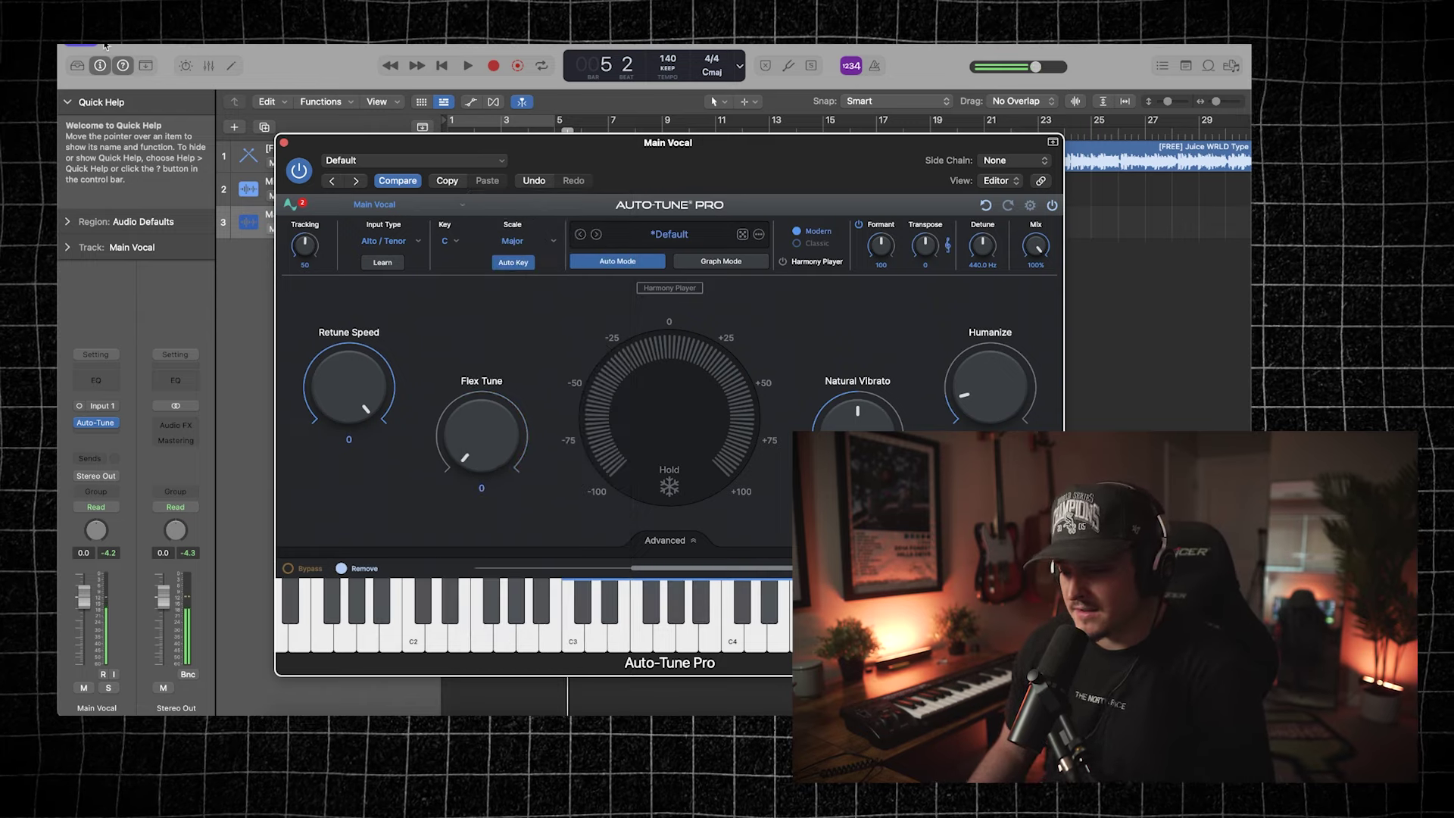
left_click(284, 143)
Step: Insert a mono Noise Gate after Auto-Tune on the Main Vocal track, with the threshold at -45 dB
left_click(96, 437)
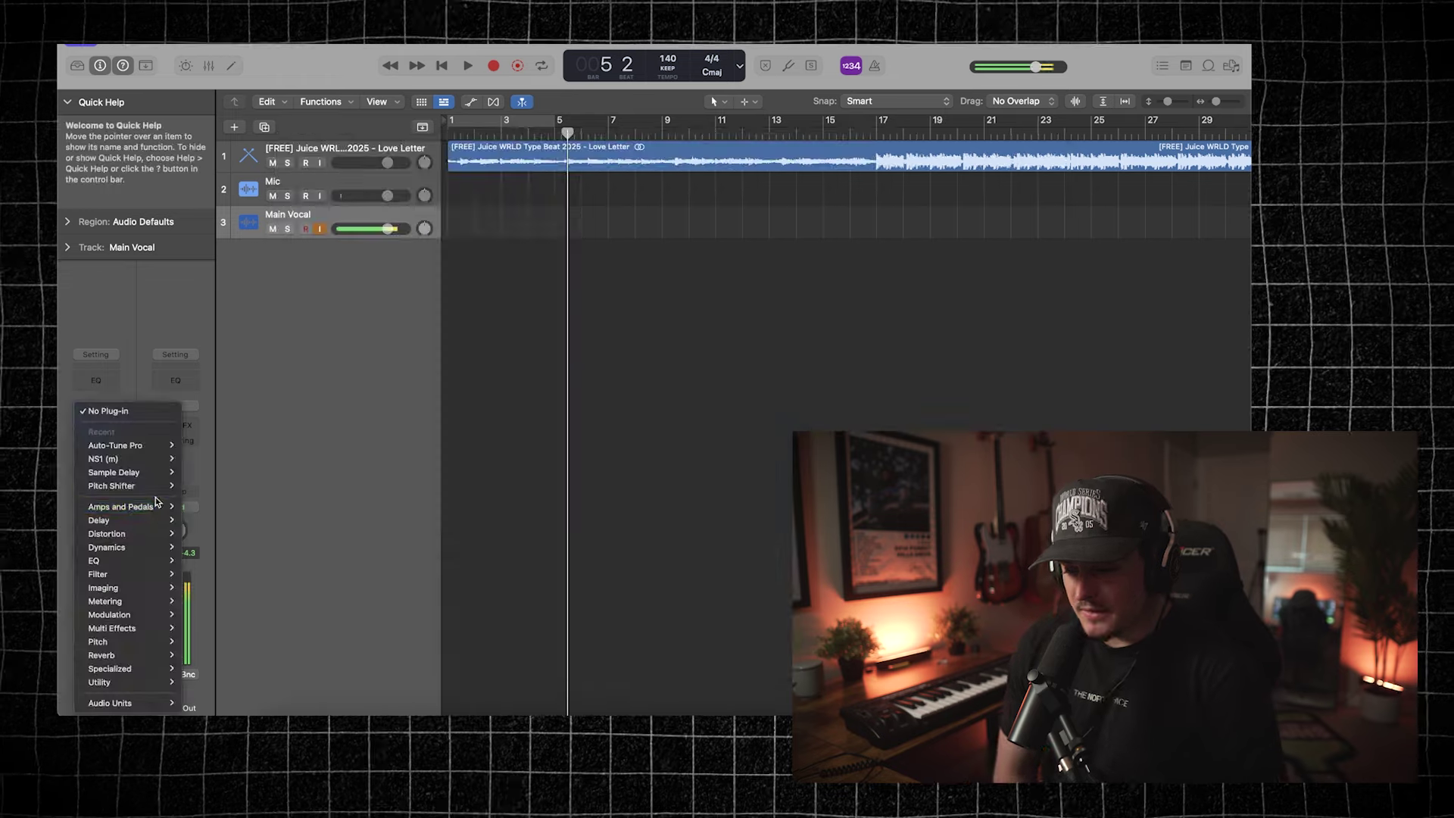
mouse_move(155, 521)
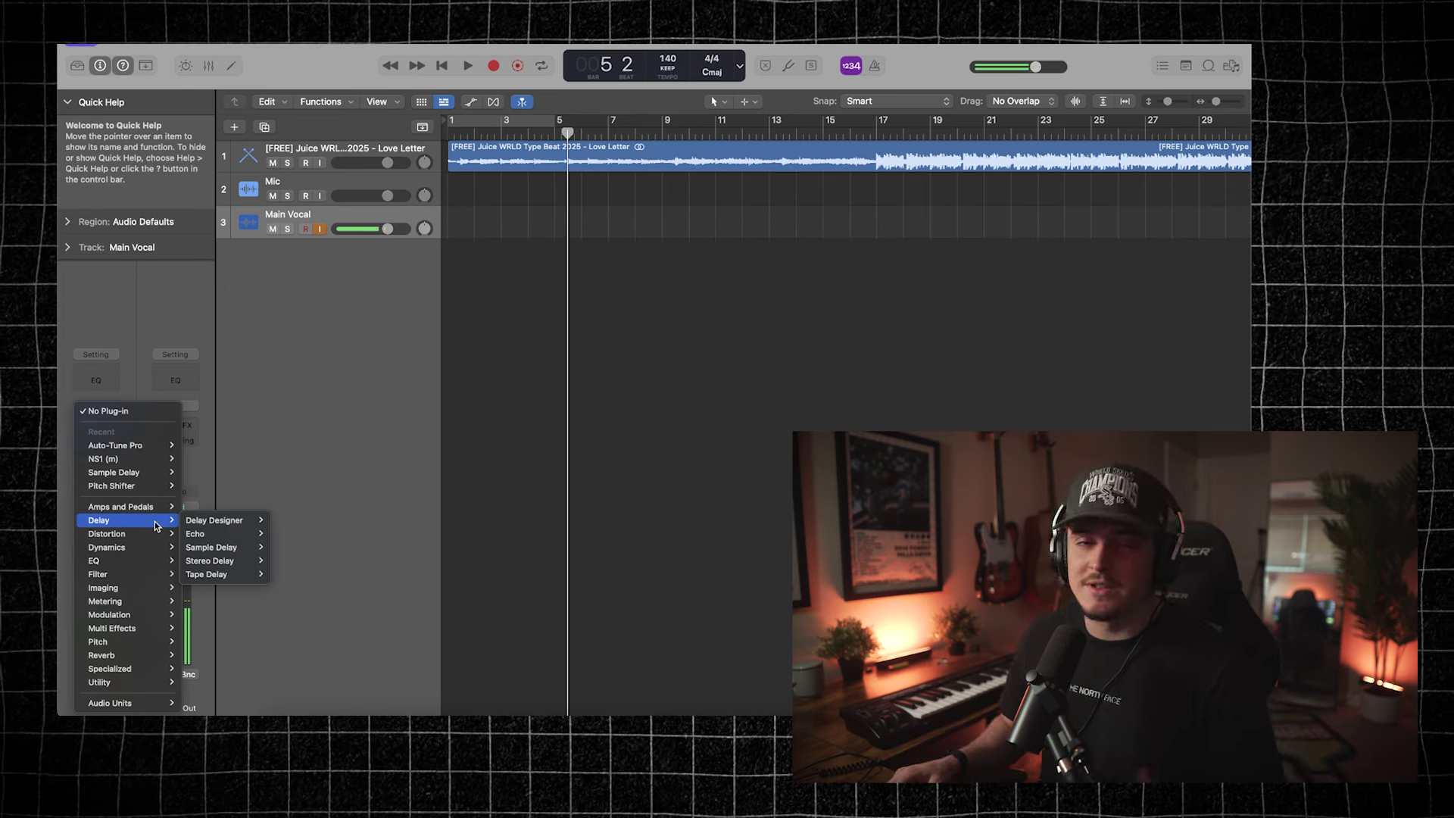
mouse_move(143, 553)
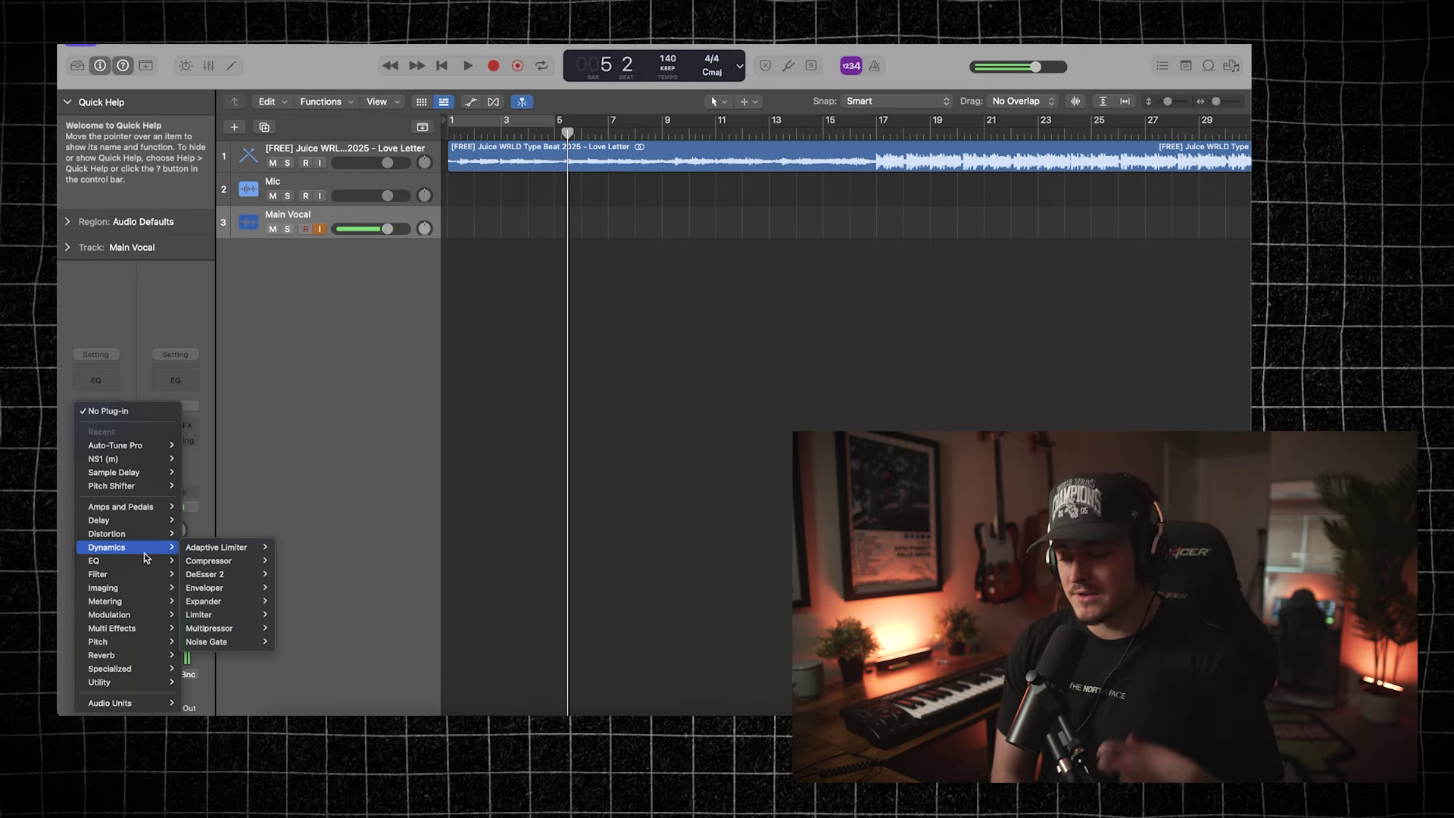
mouse_move(255, 642)
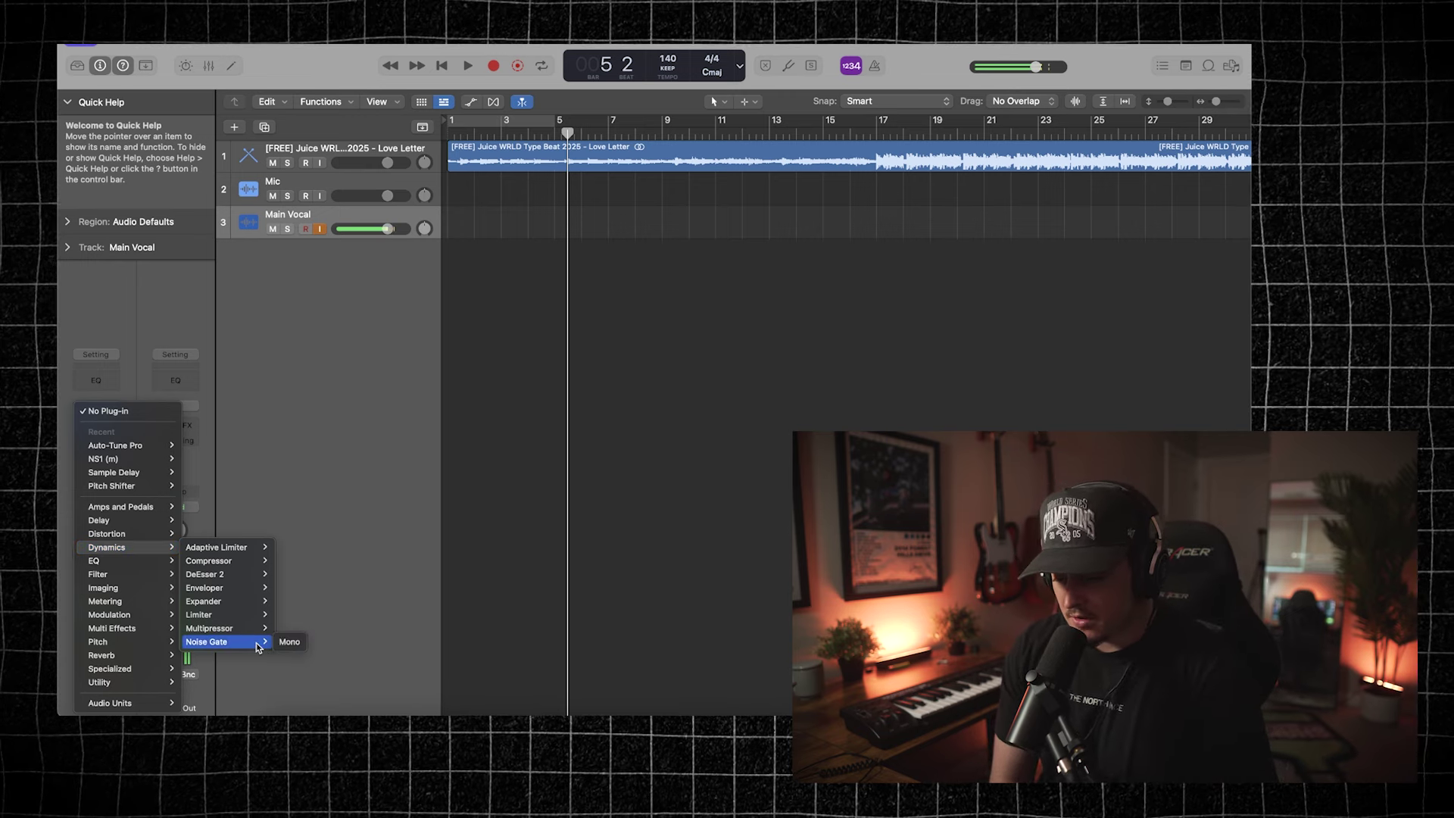
left_click(287, 642)
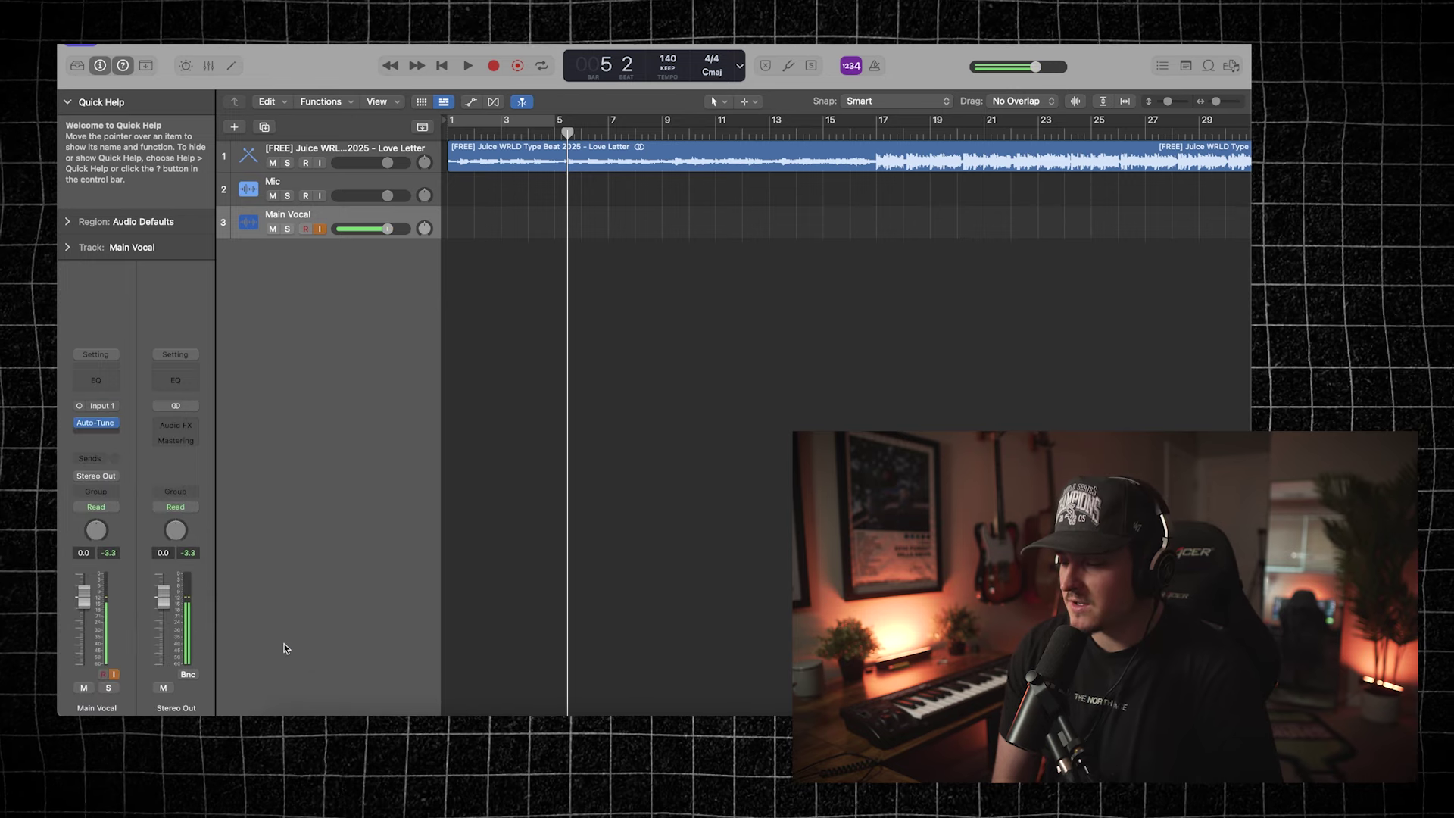
left_click_drag(504, 307, 622, 332)
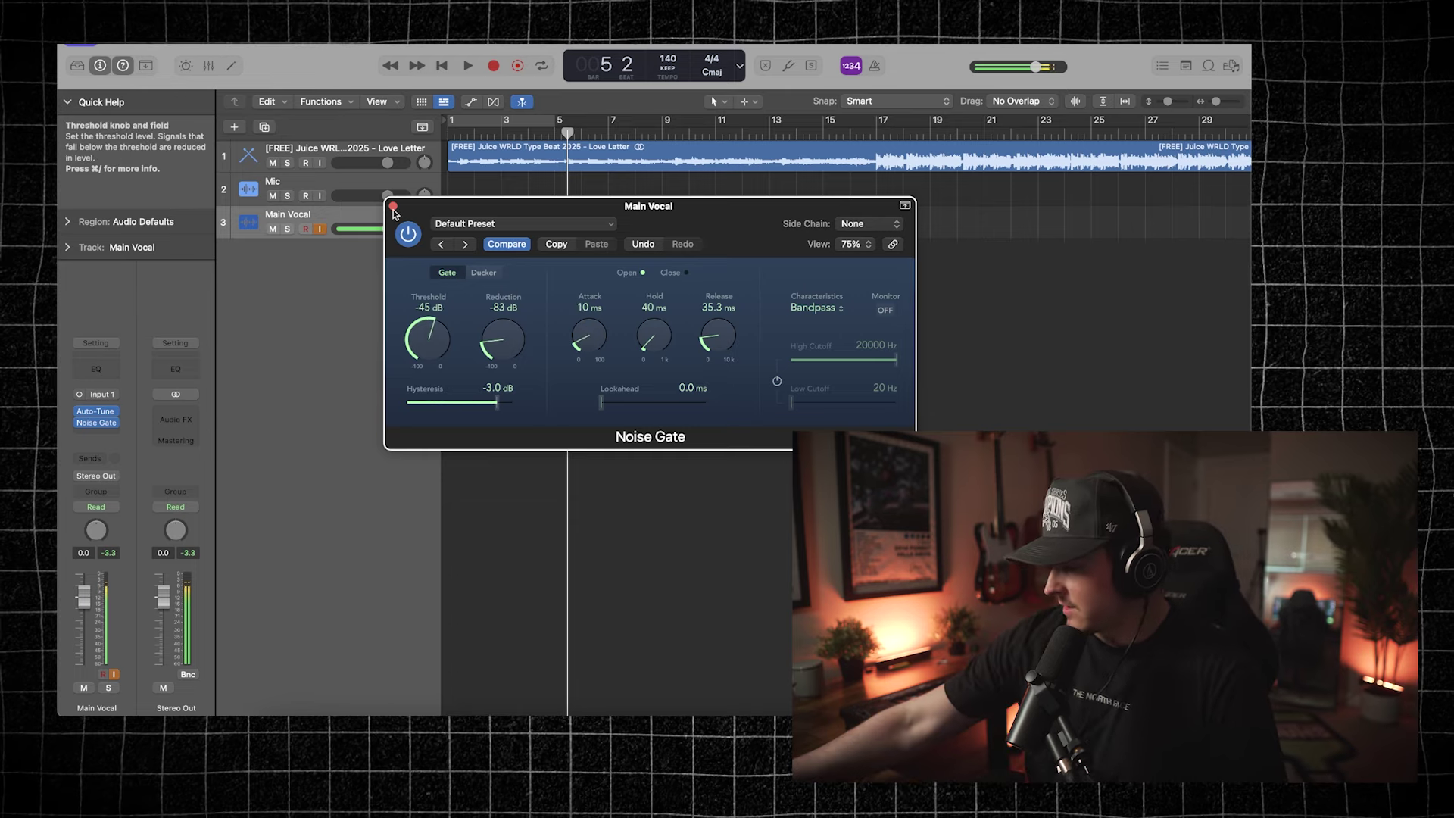
Step: Close the Noise Gate window, add a Channel EQ to the Main Vocal track, and load its Clear Vocals preset
left_click(393, 205)
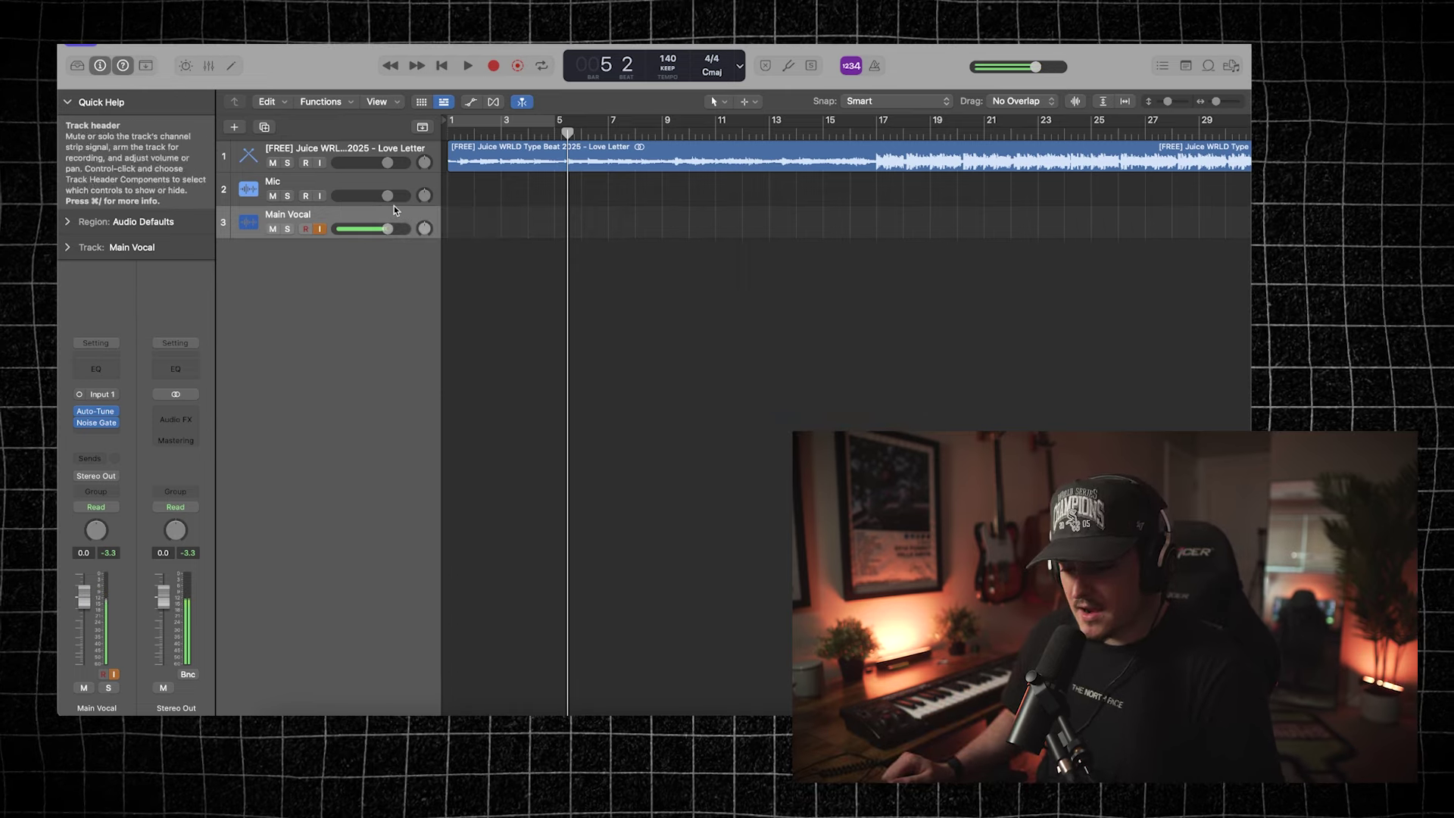
left_click(96, 371)
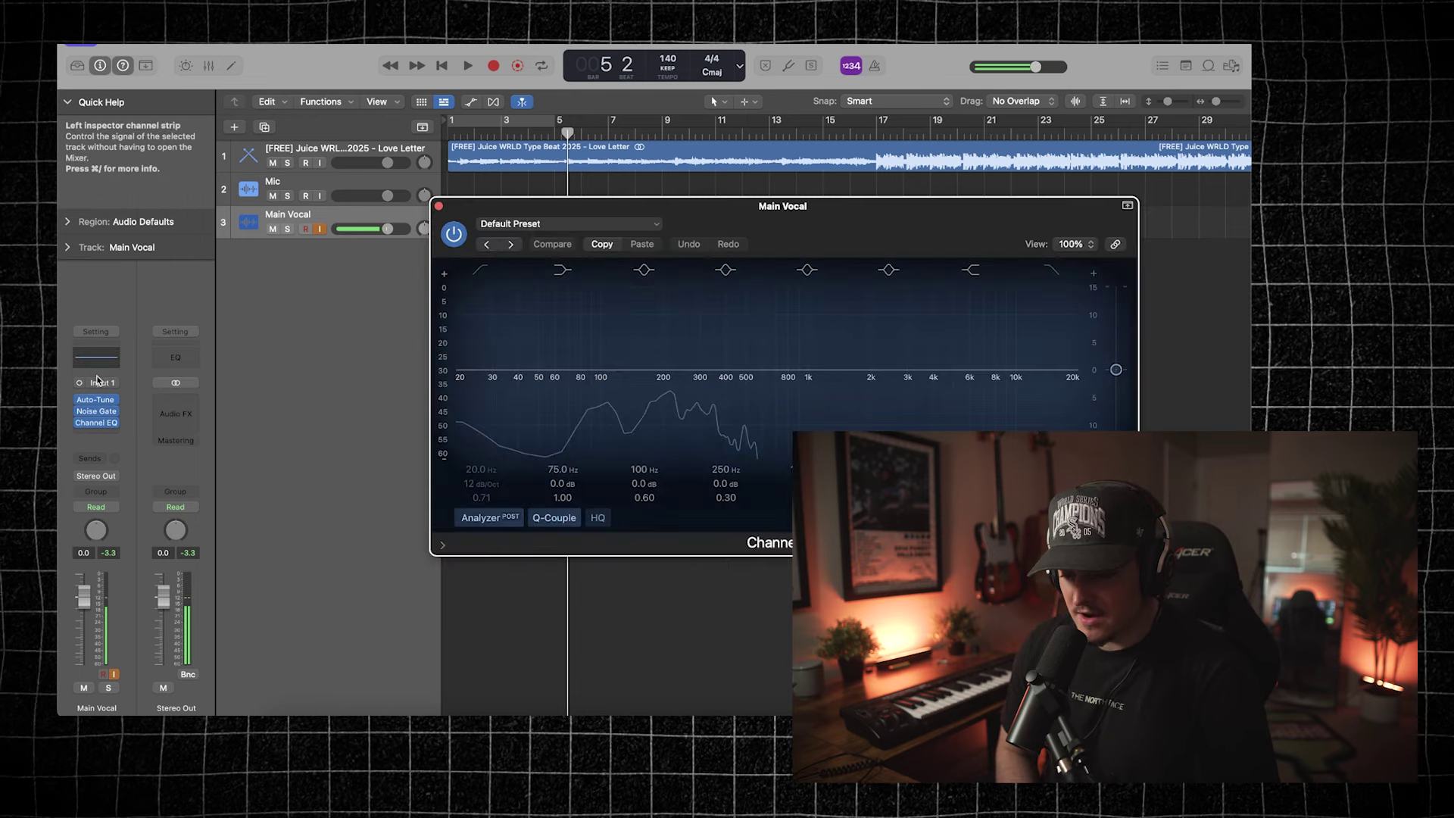
left_click_drag(752, 219, 758, 203)
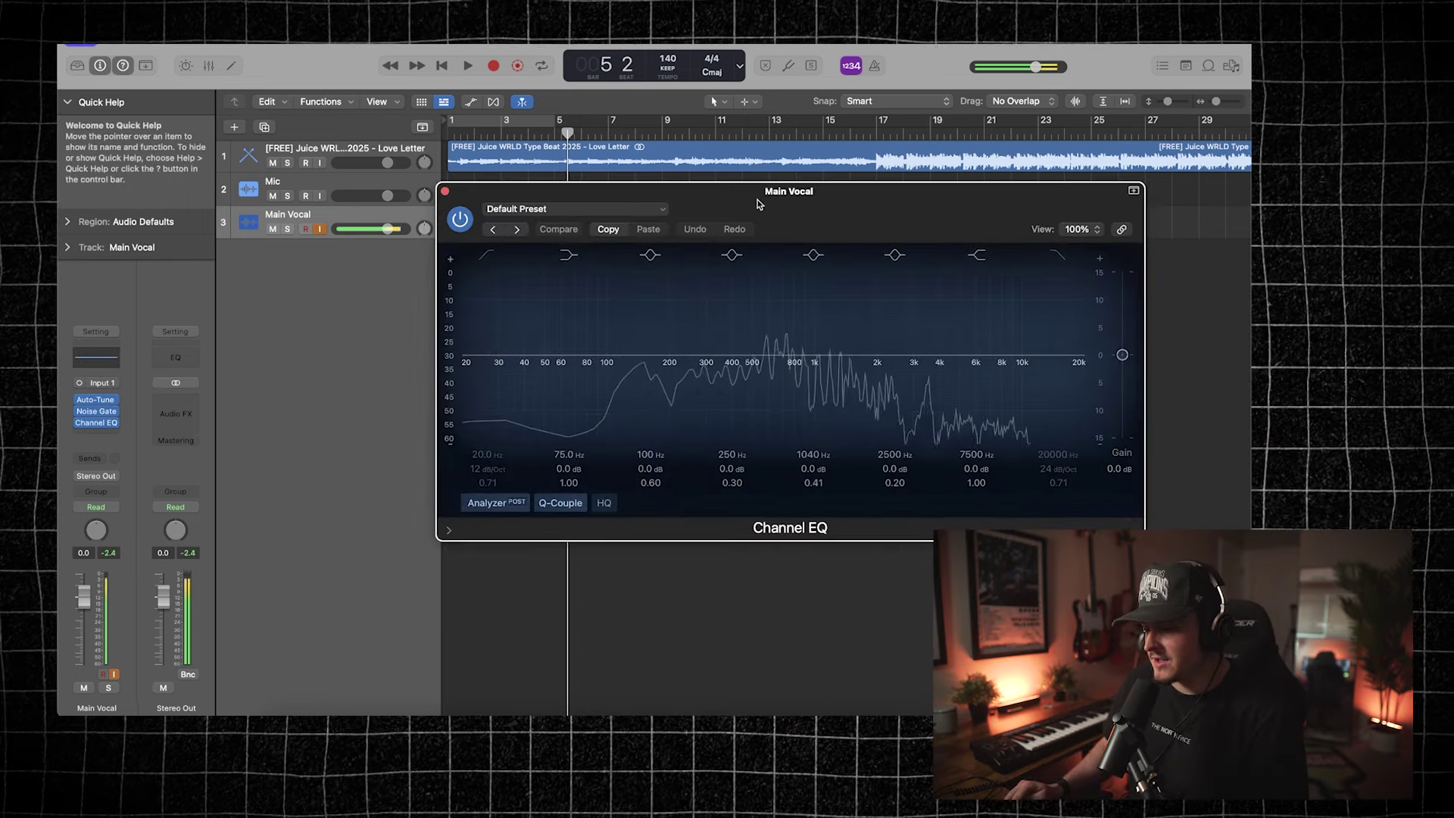
left_click(576, 209)
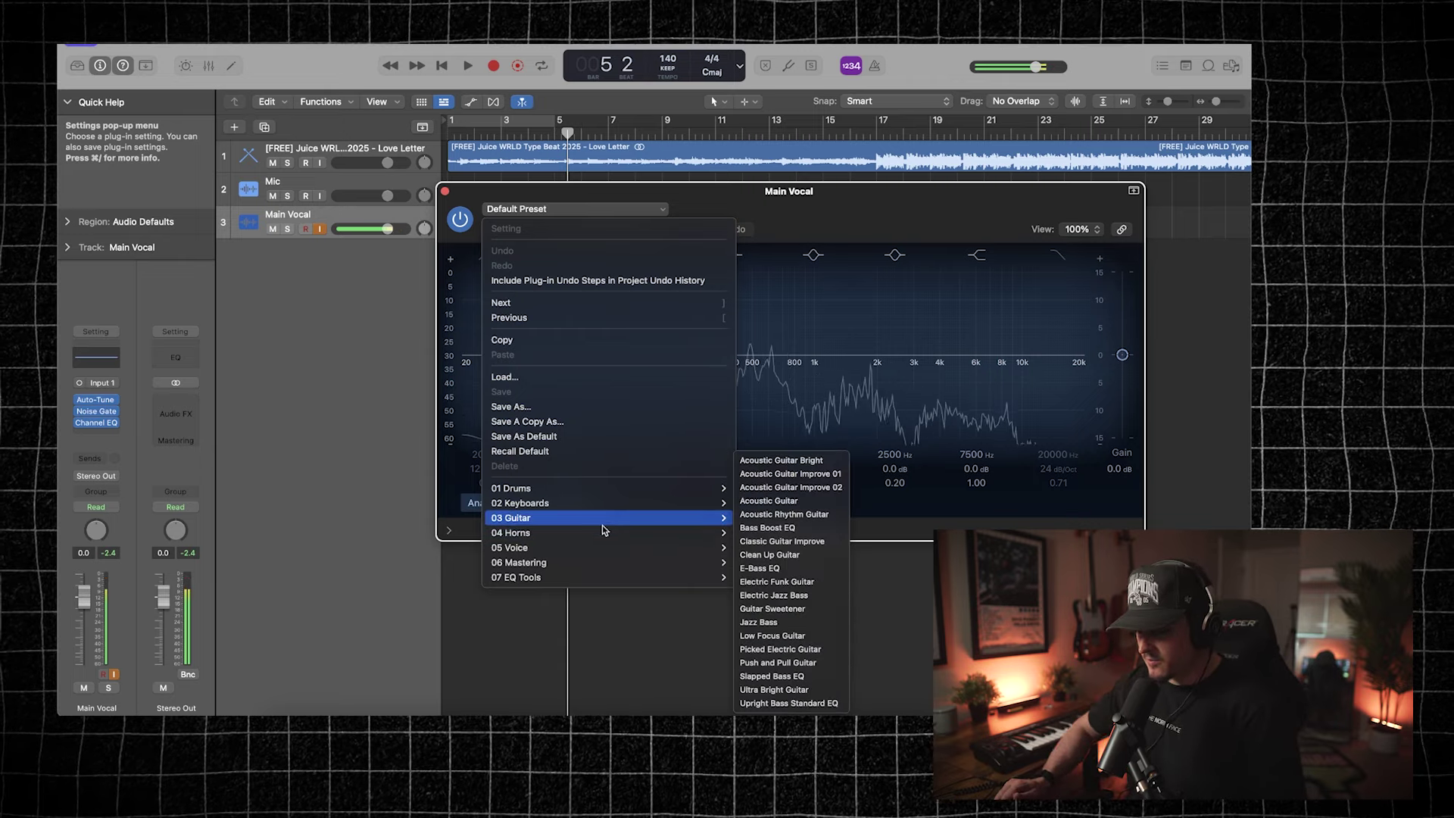
mouse_move(606, 547)
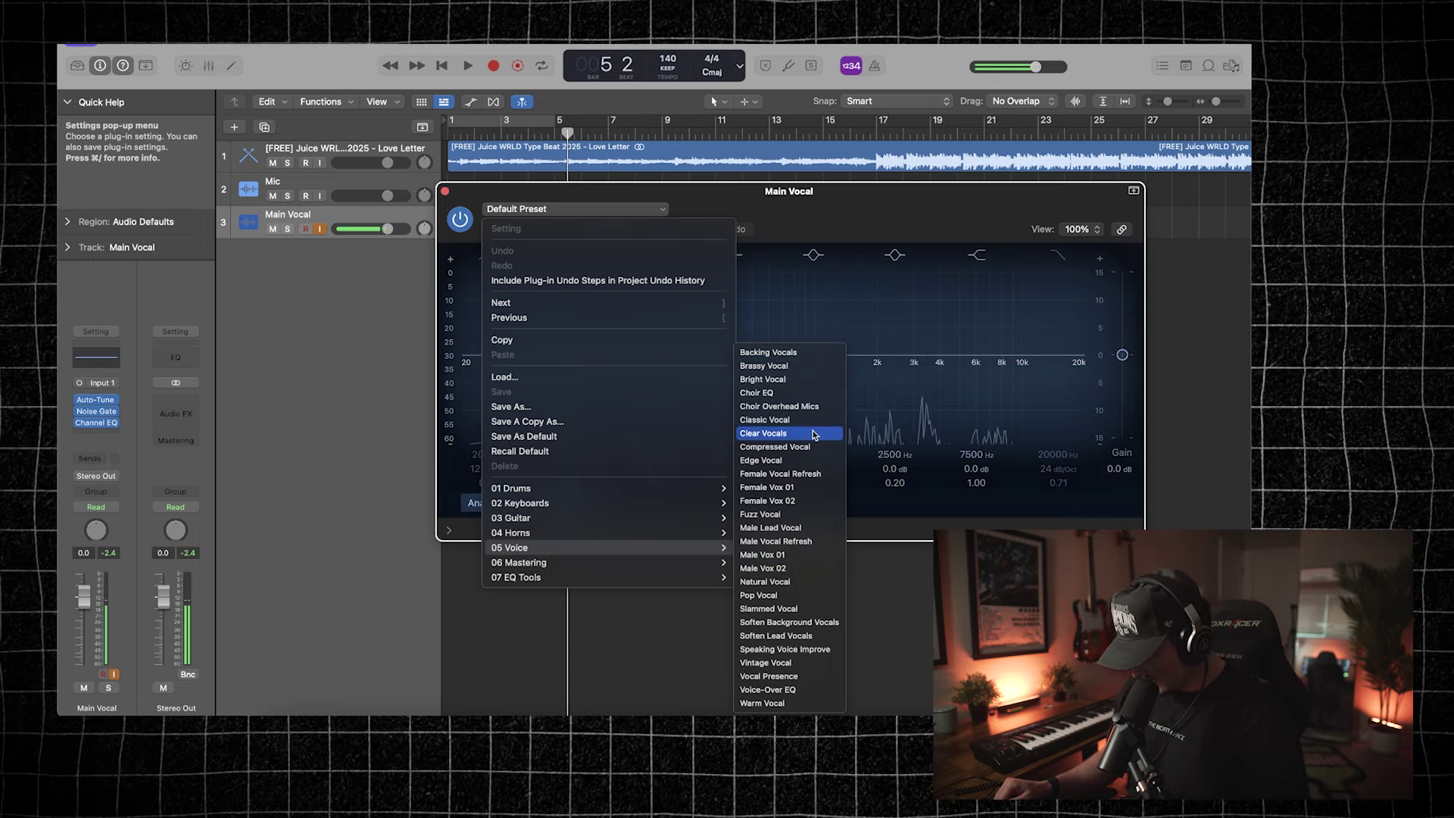
left_click(787, 433)
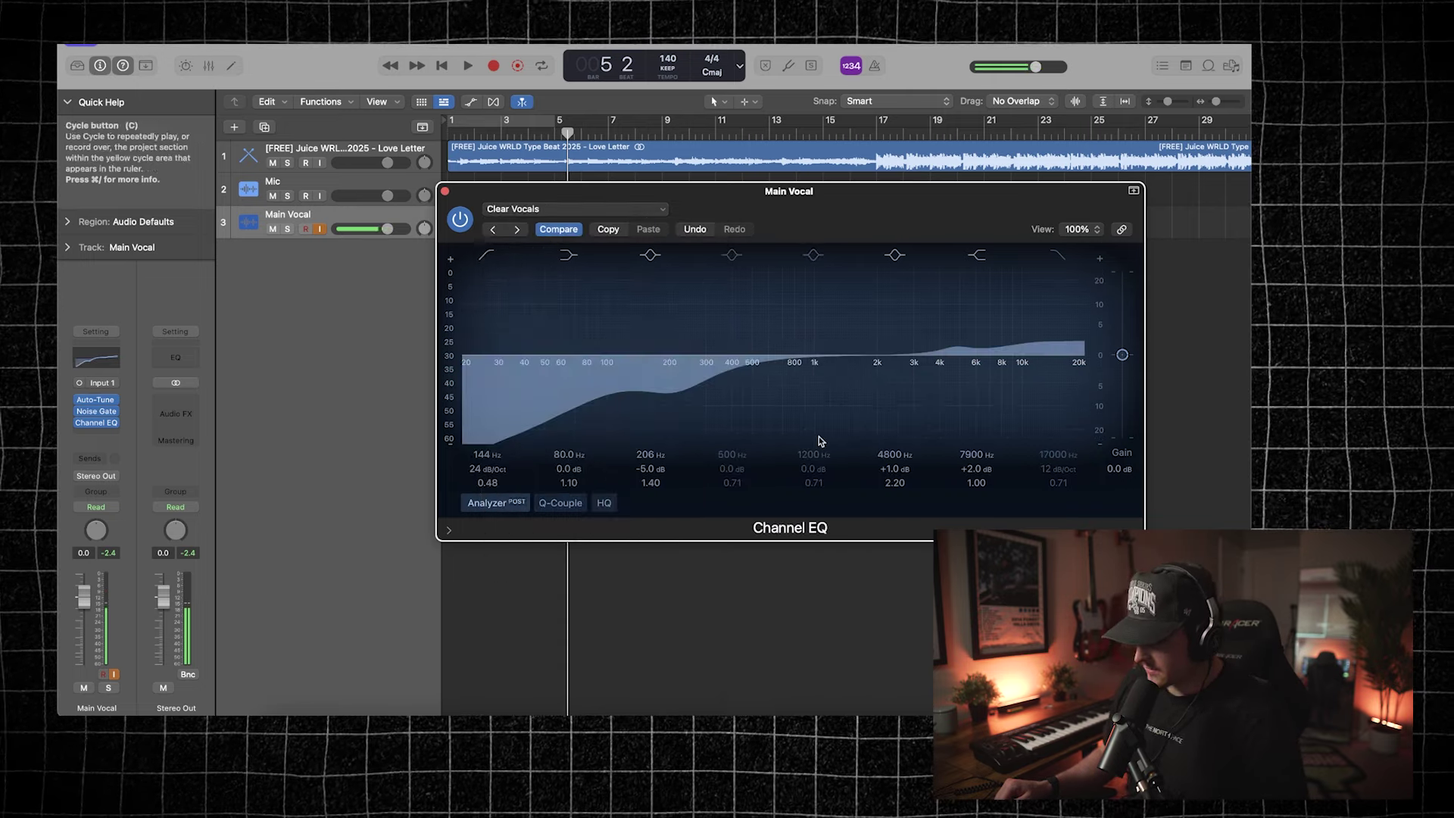
Step: Insert a mono Compressor after the Channel EQ on the Main Vocal track and load its Studio Vocal preset
left_click(98, 434)
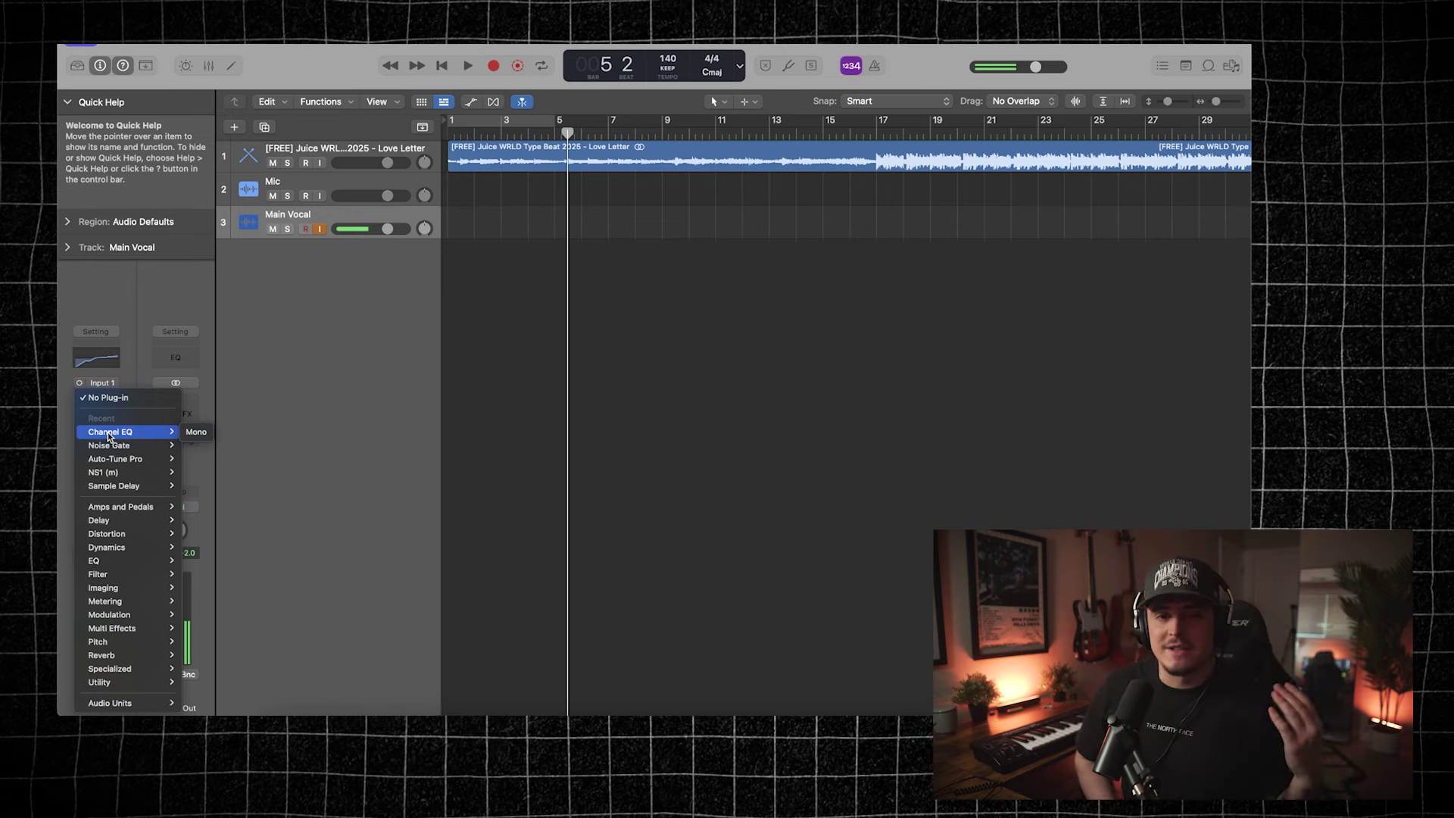
mouse_move(152, 548)
mouse_move(227, 562)
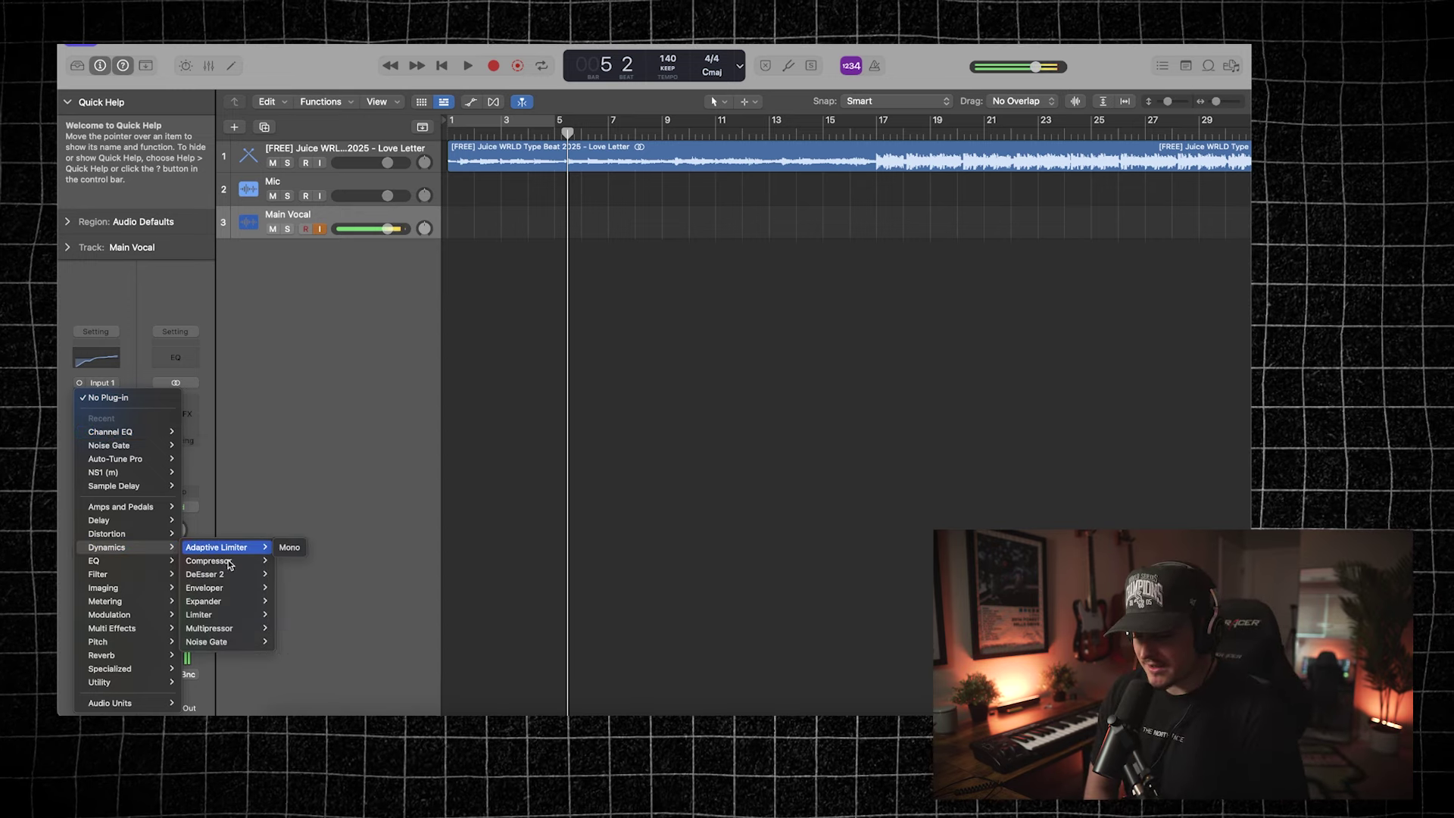
left_click(282, 562)
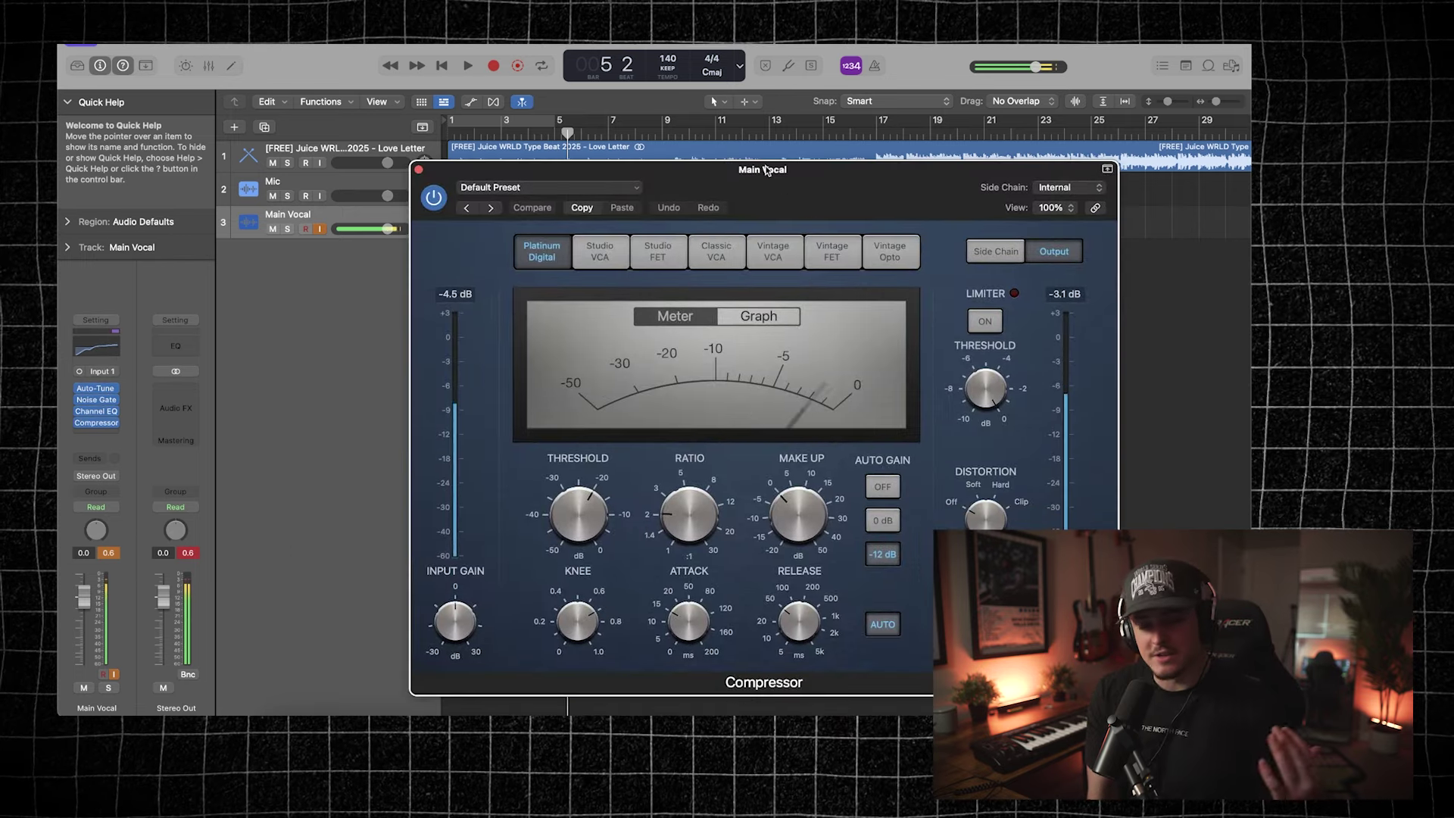
left_click(592, 186)
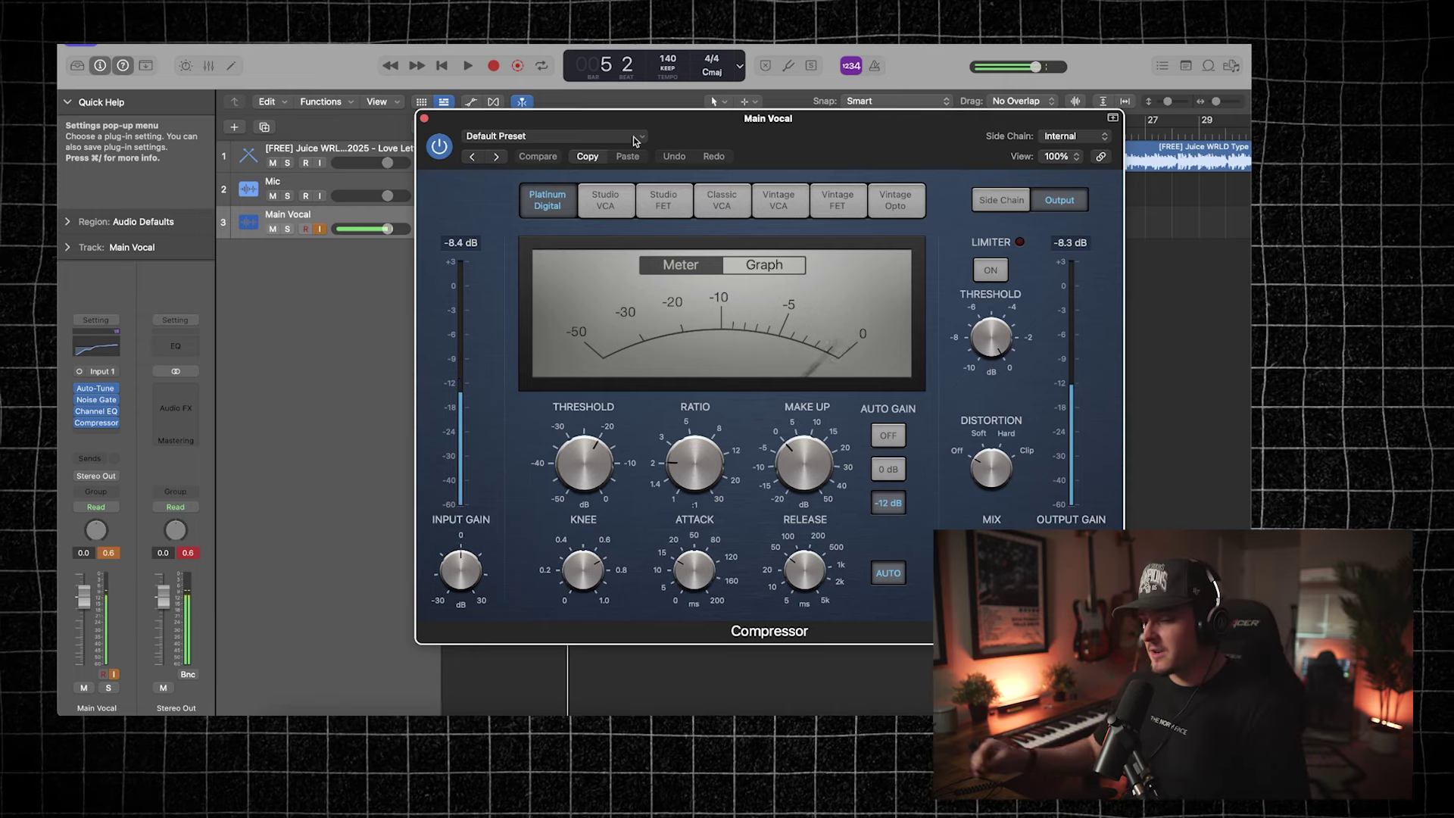
left_click(635, 139)
mouse_move(604, 444)
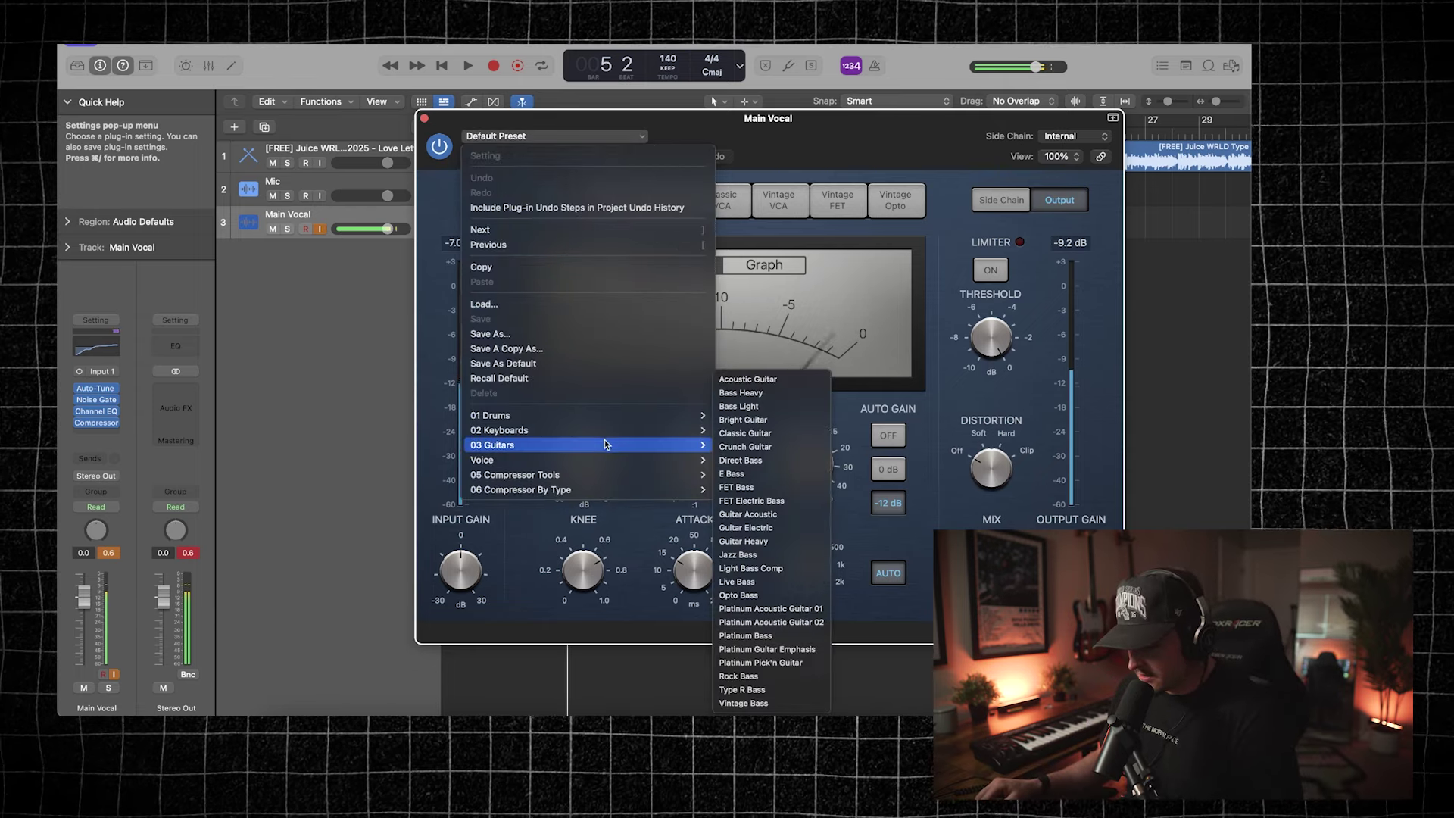
mouse_move(658, 463)
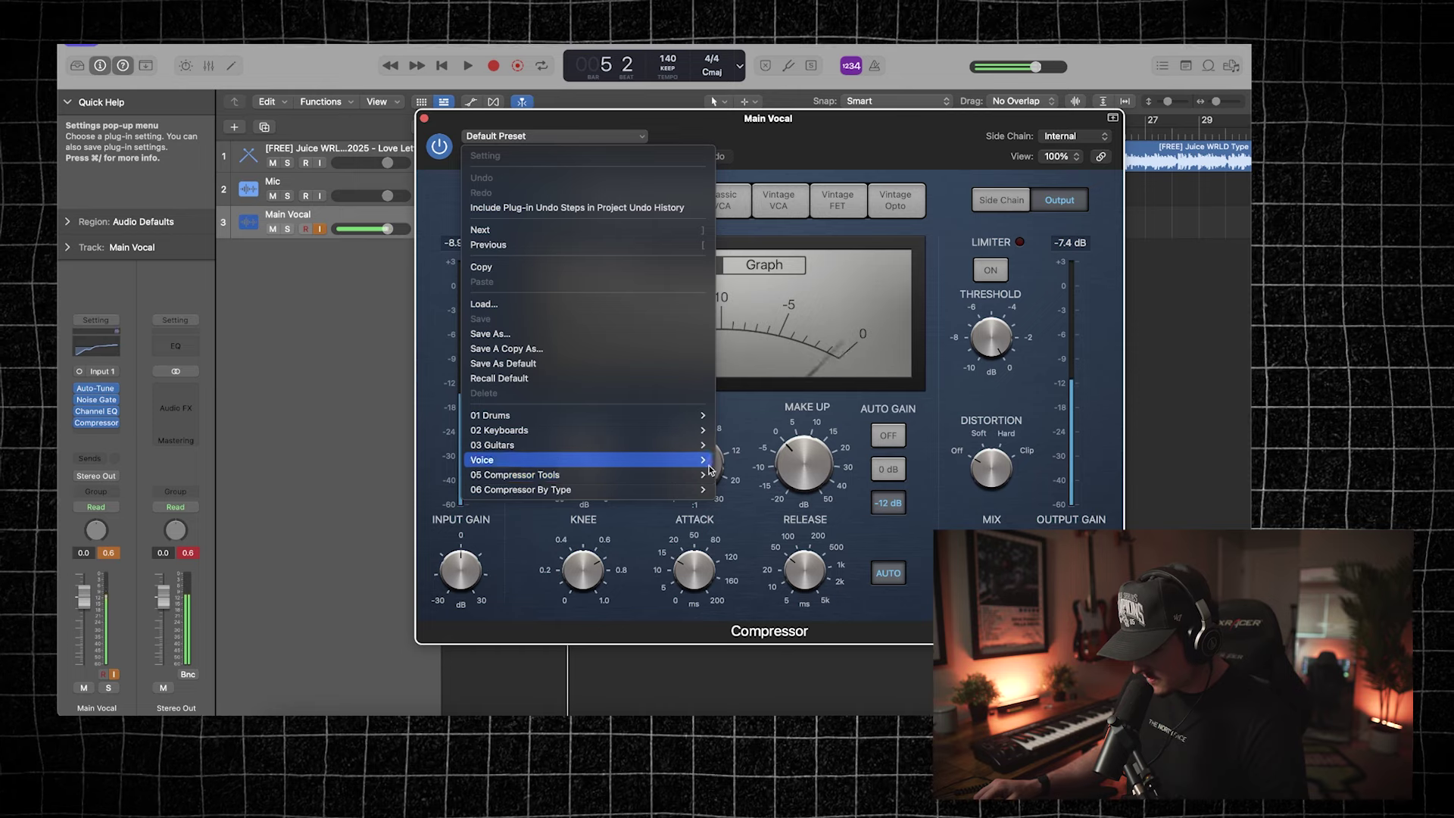
mouse_move(697, 460)
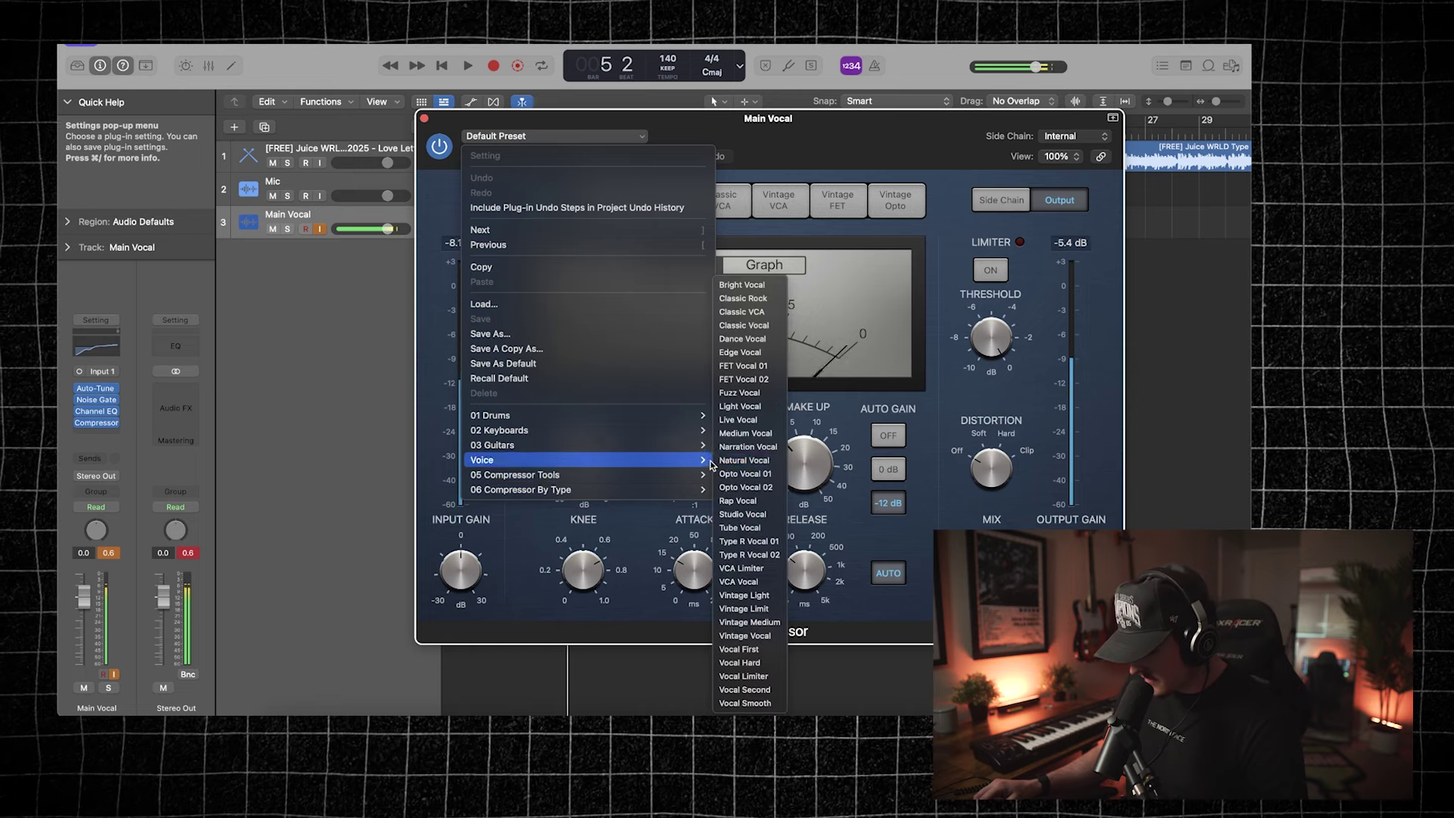
left_click(739, 514)
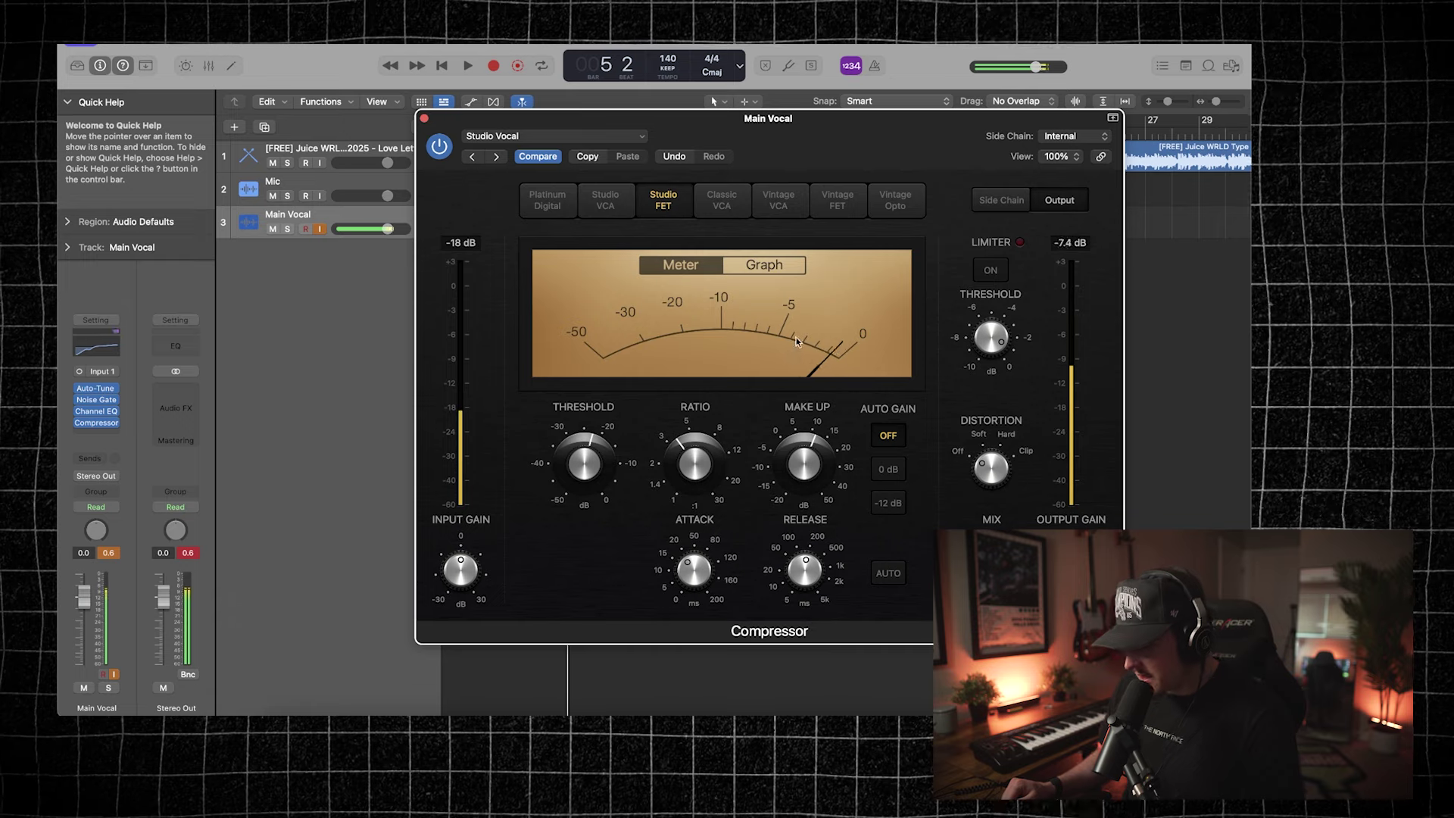
Step: Raise the Compressor's ratio, shorten its release, lower the threshold, set Make Up to 15 dB, and close the plug-in window
mouse_move(598, 488)
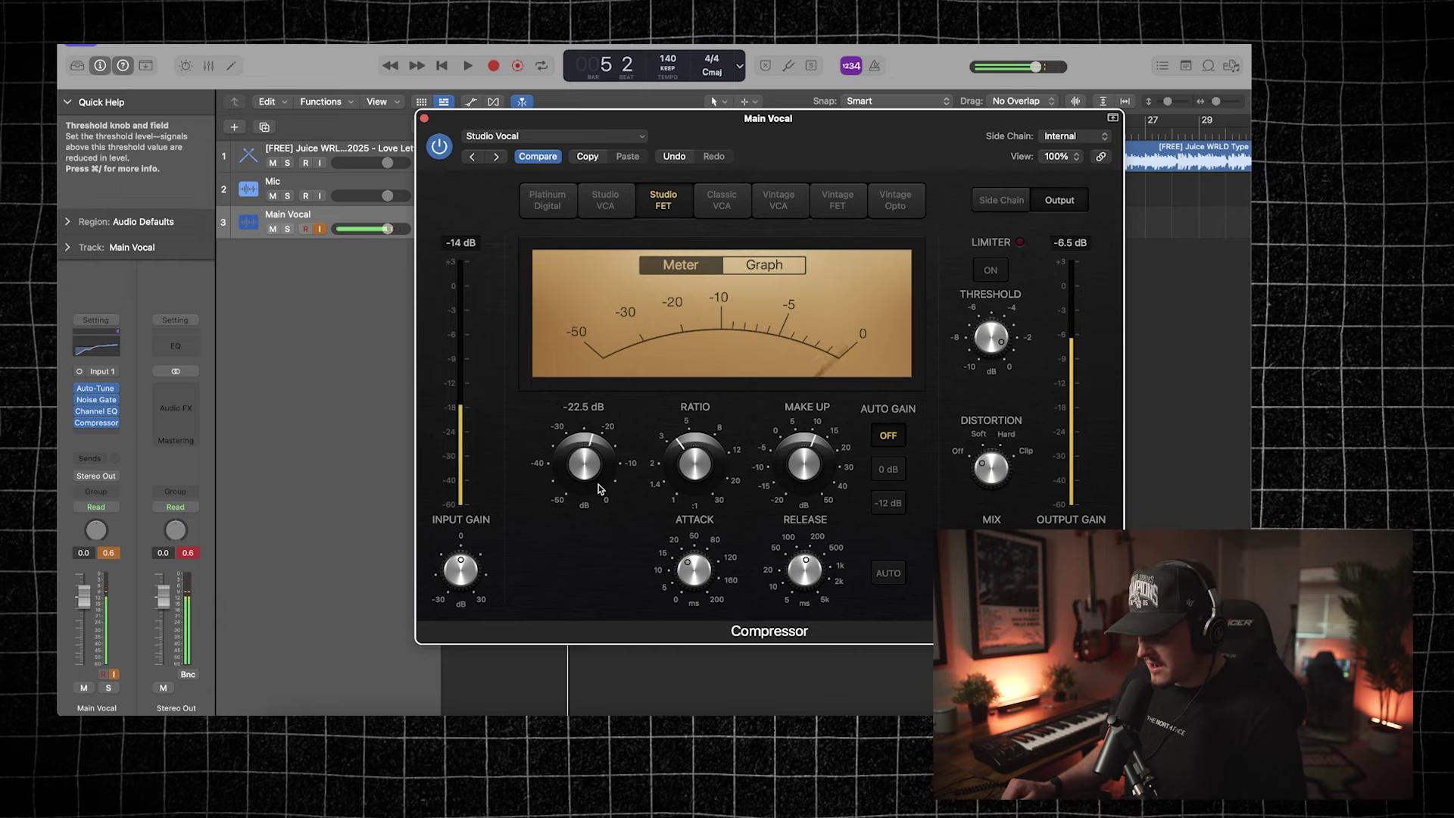
mouse_move(679, 455)
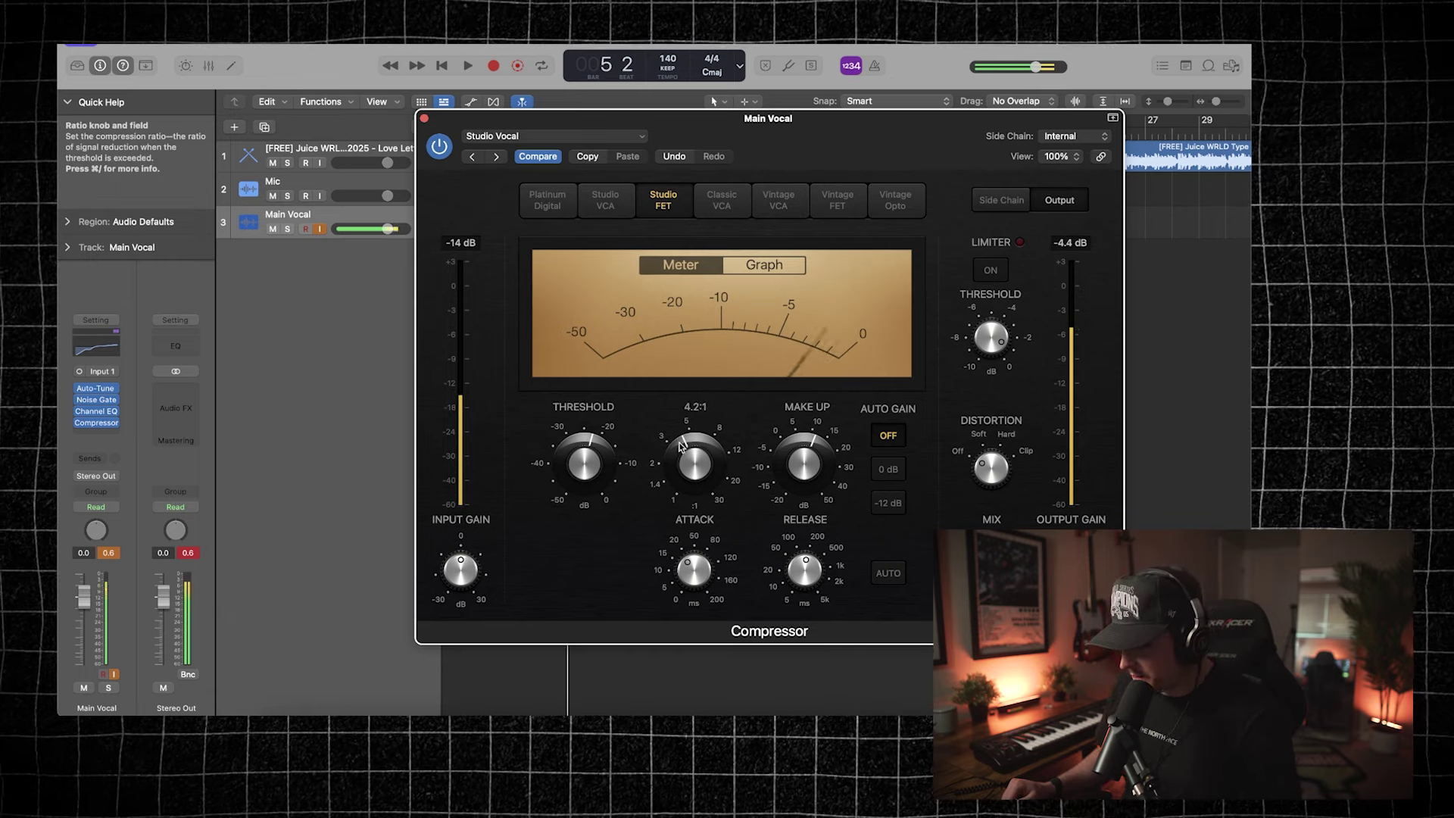
left_click_drag(683, 445, 684, 434)
left_click_drag(805, 586, 753, 664)
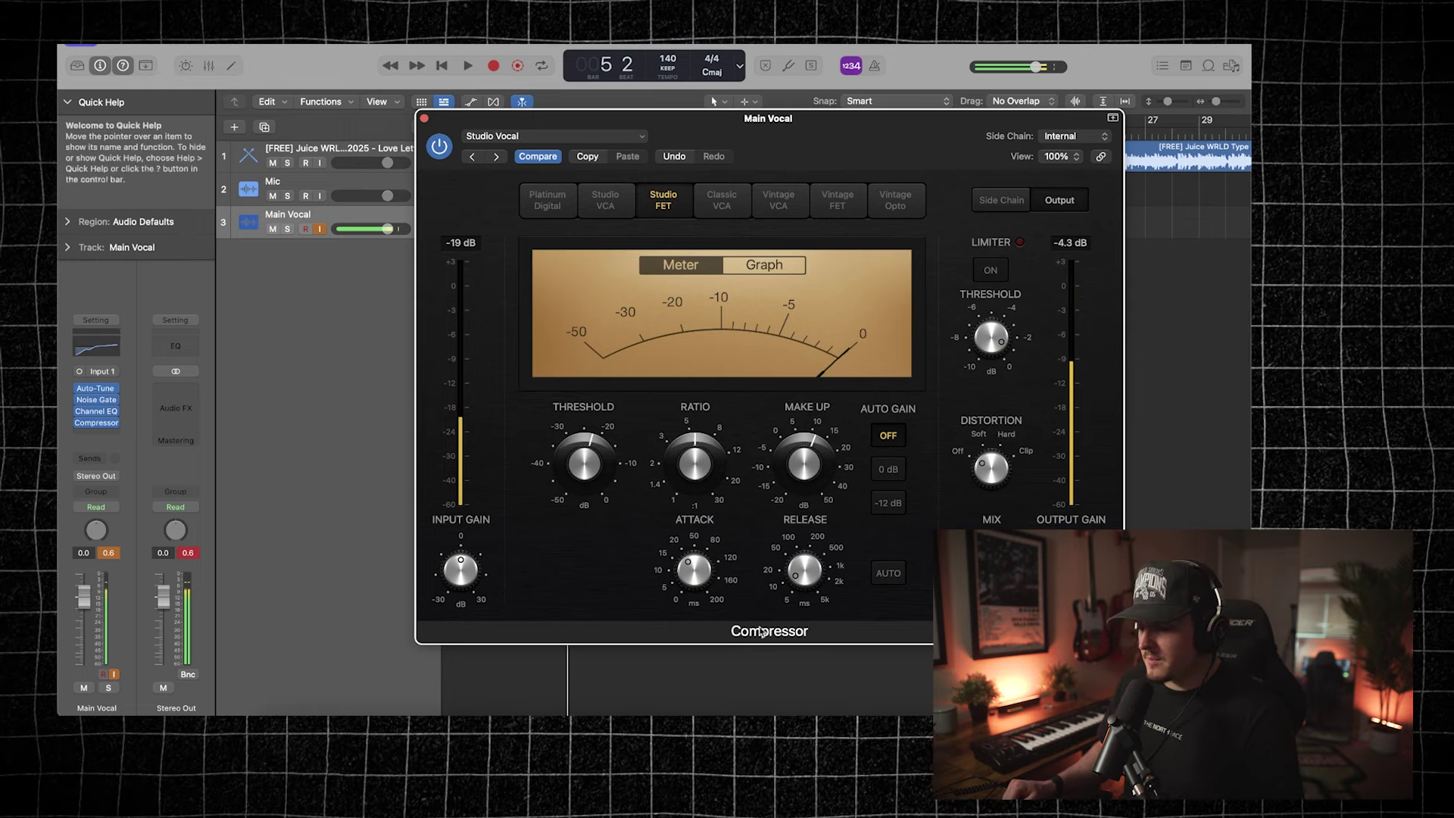
left_click_drag(584, 459, 578, 483)
left_click_drag(804, 464, 814, 439)
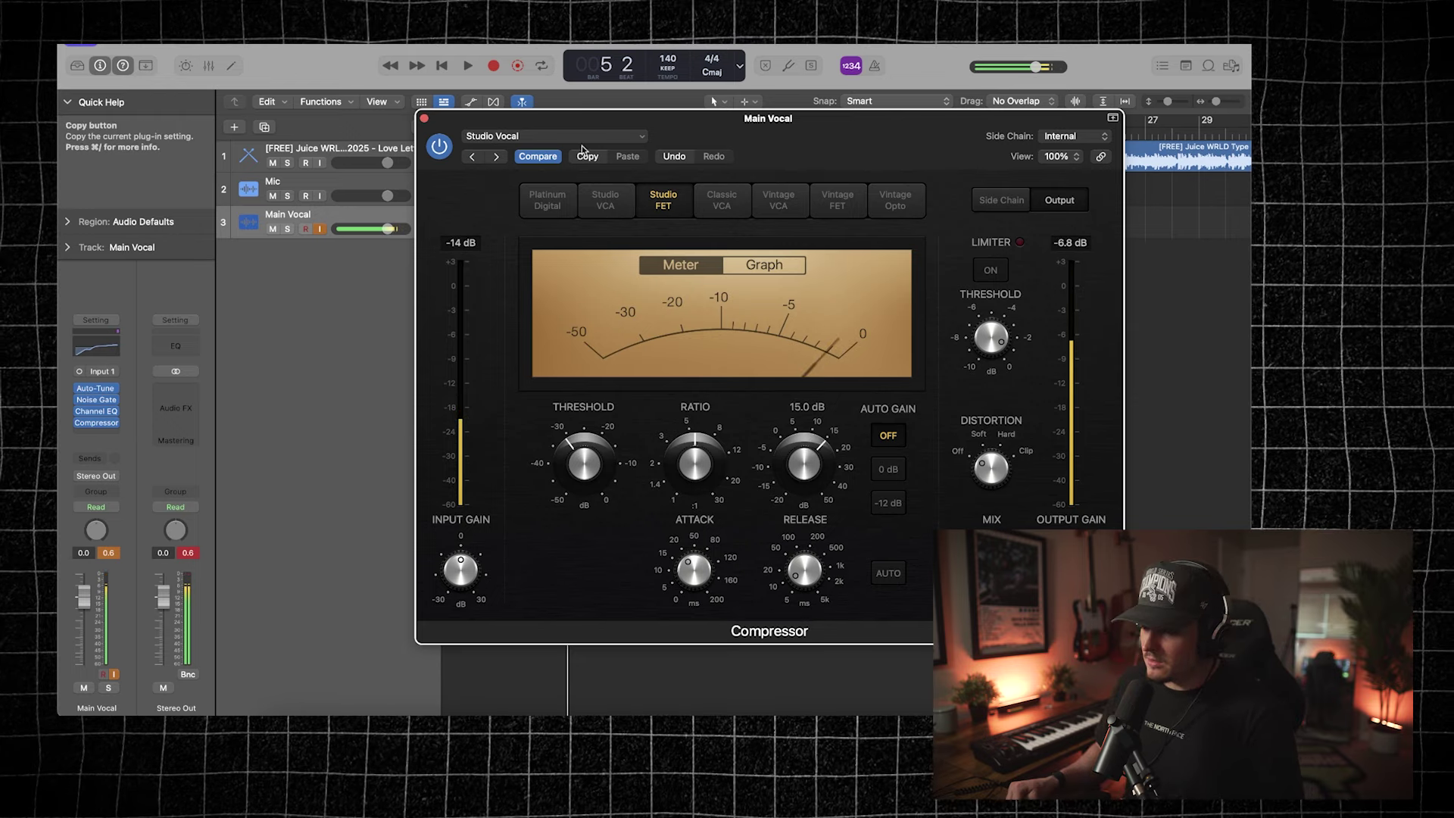
left_click(425, 120)
Step: Insert a mono Vintage Tube EQ after the Compressor on the Main Vocal track and load its Rap Vocal preset
left_click(99, 430)
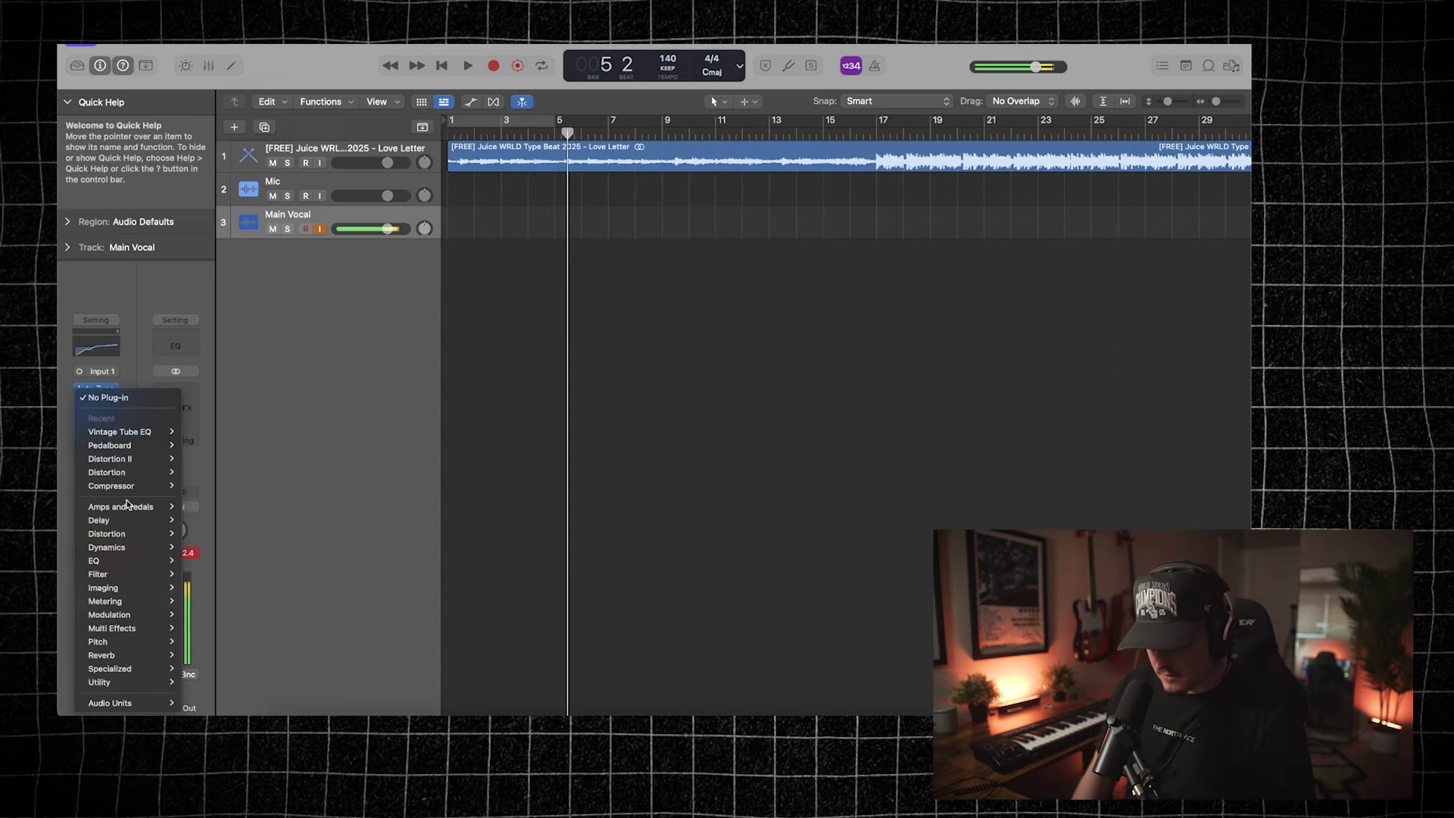
mouse_move(125, 560)
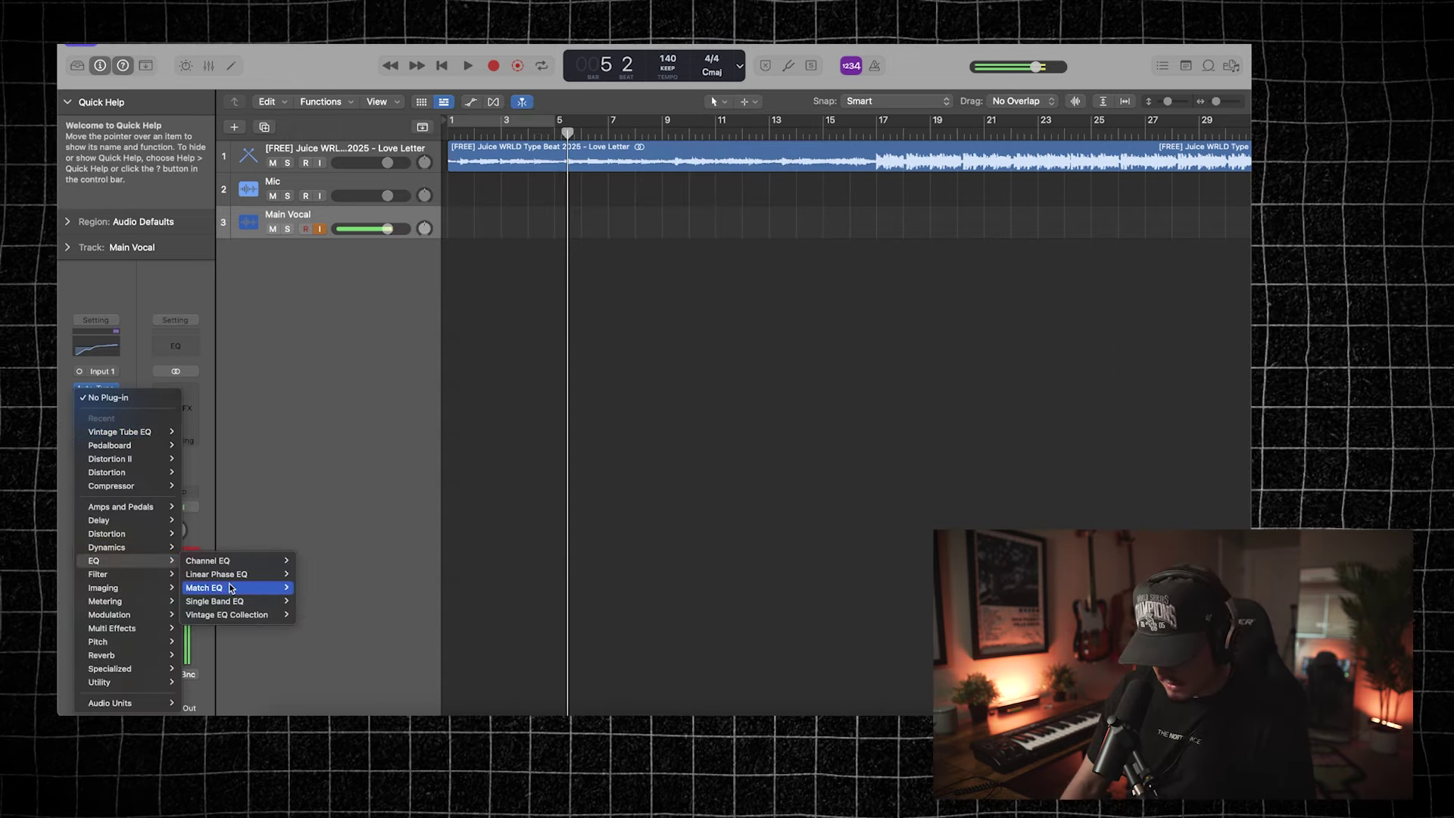
mouse_move(250, 614)
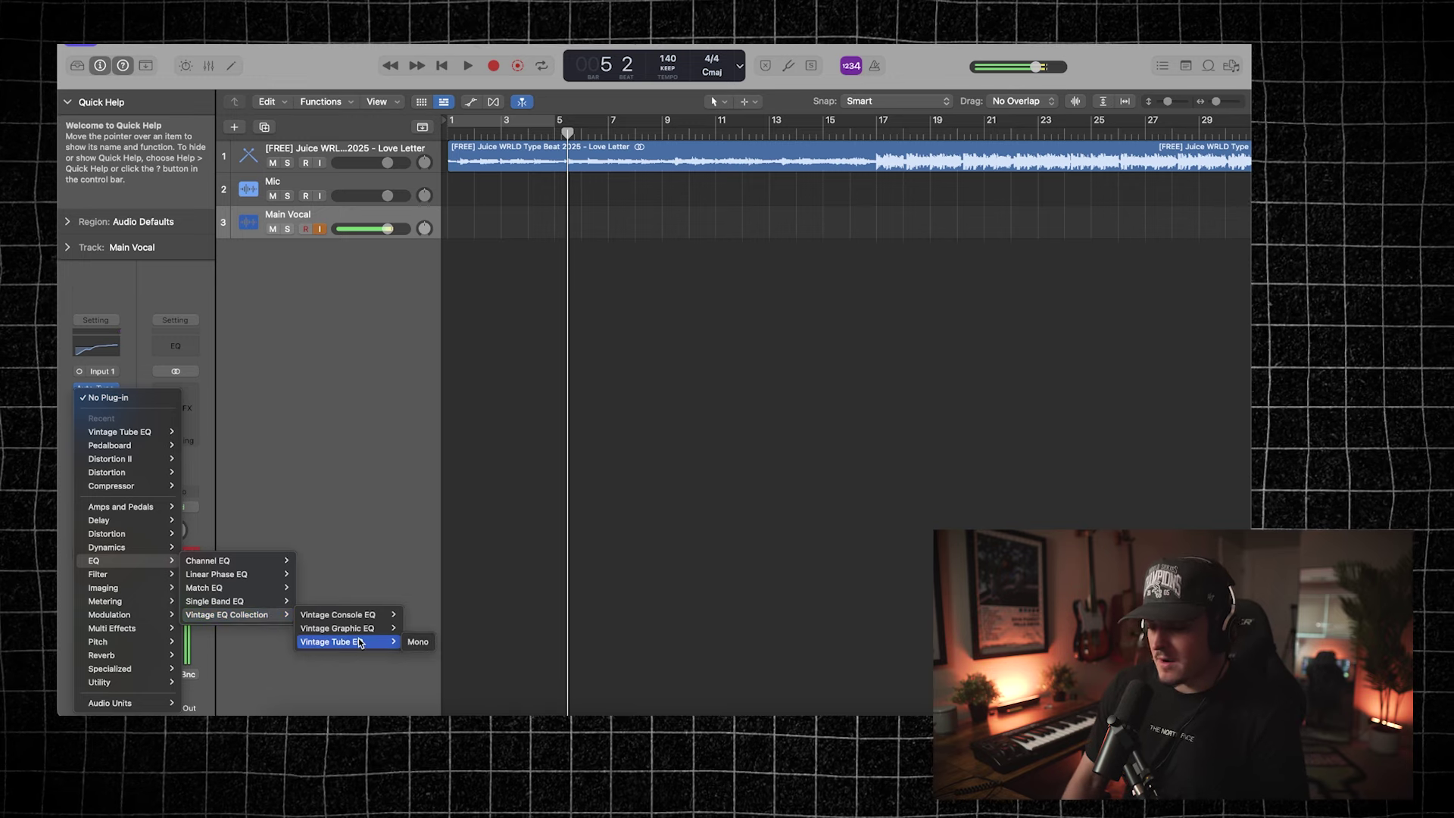
left_click(418, 641)
left_click(561, 167)
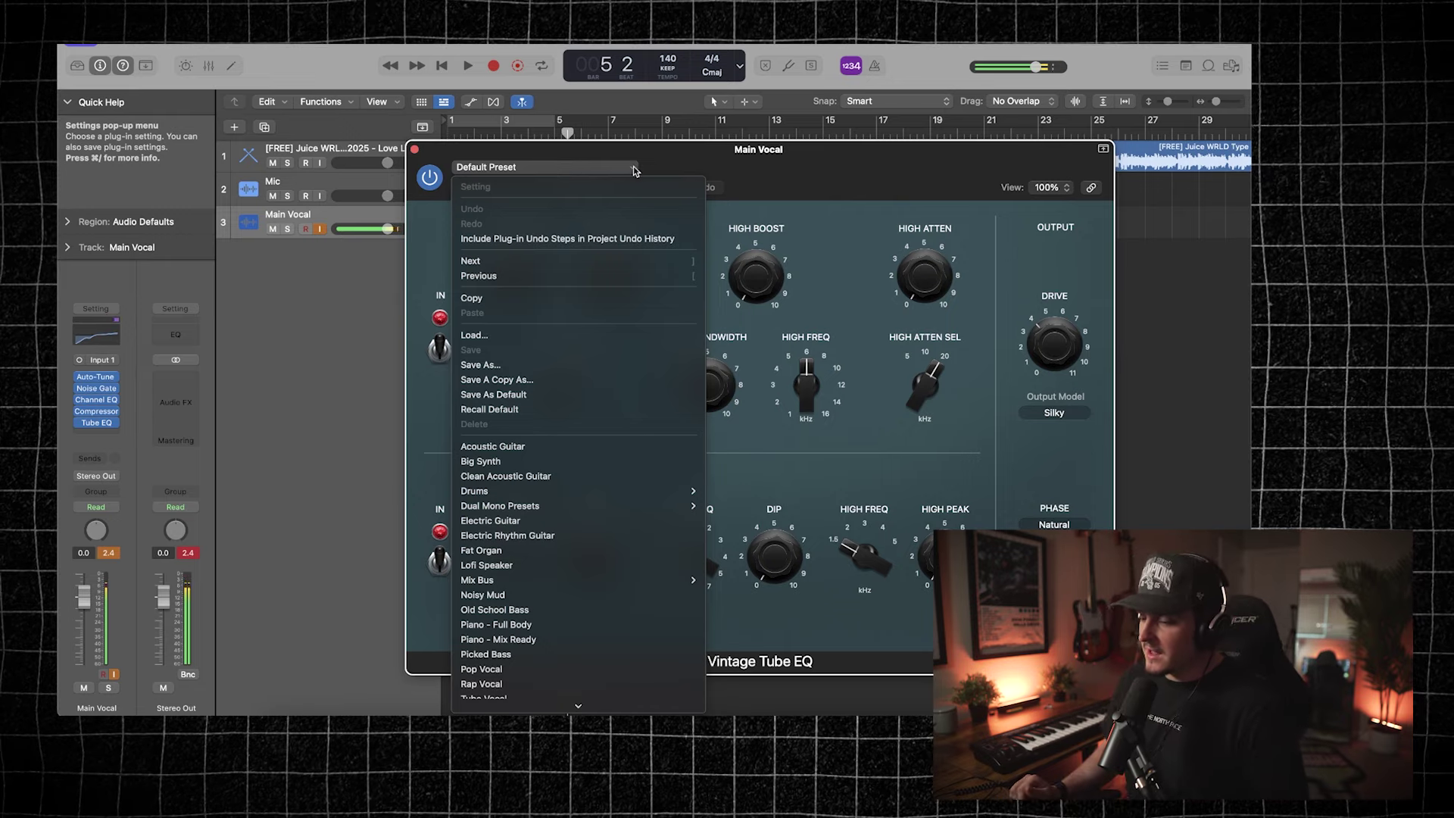
left_click(700, 164)
left_click_drag(701, 165, 697, 104)
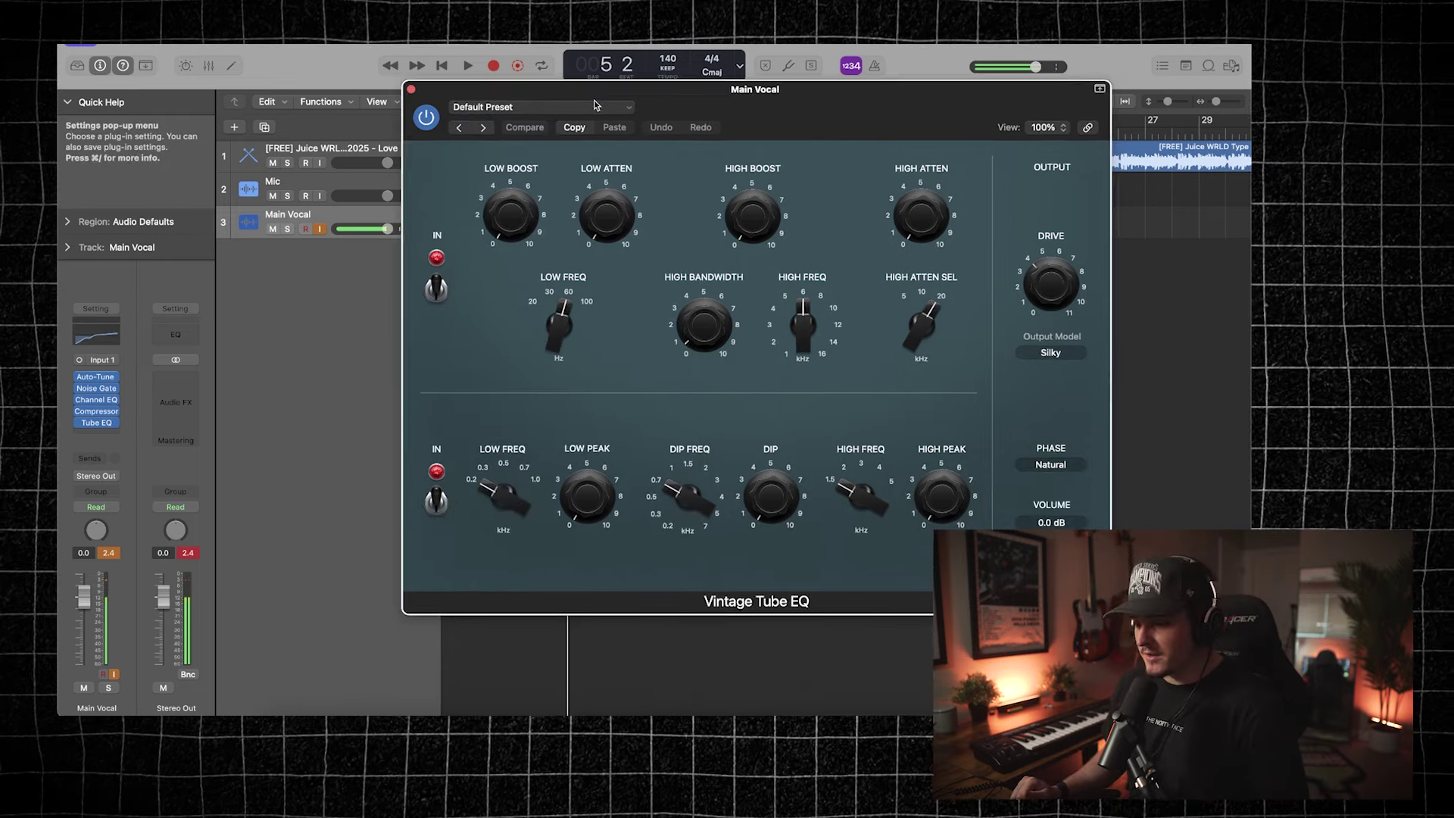
left_click(590, 113)
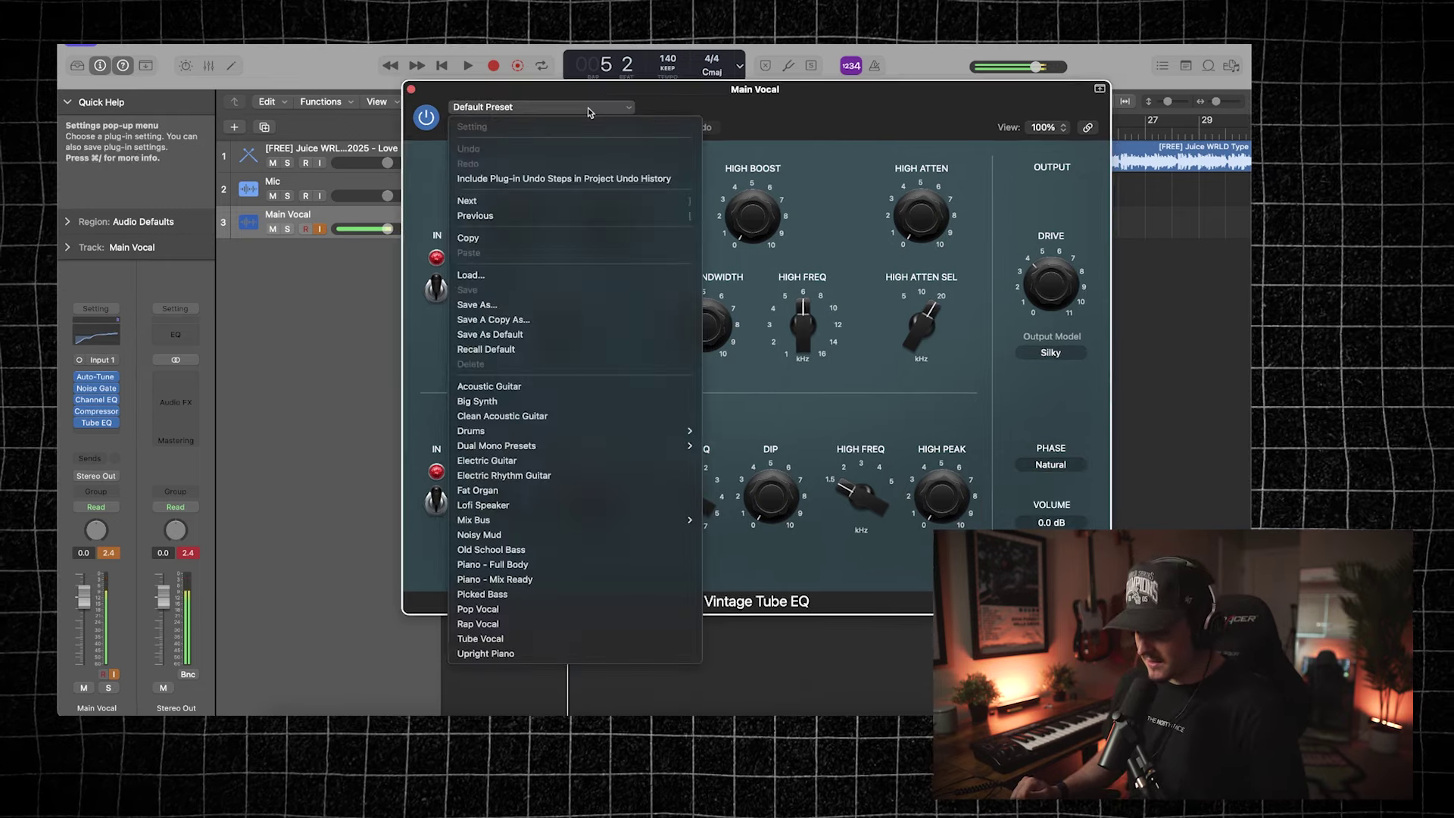
left_click(584, 625)
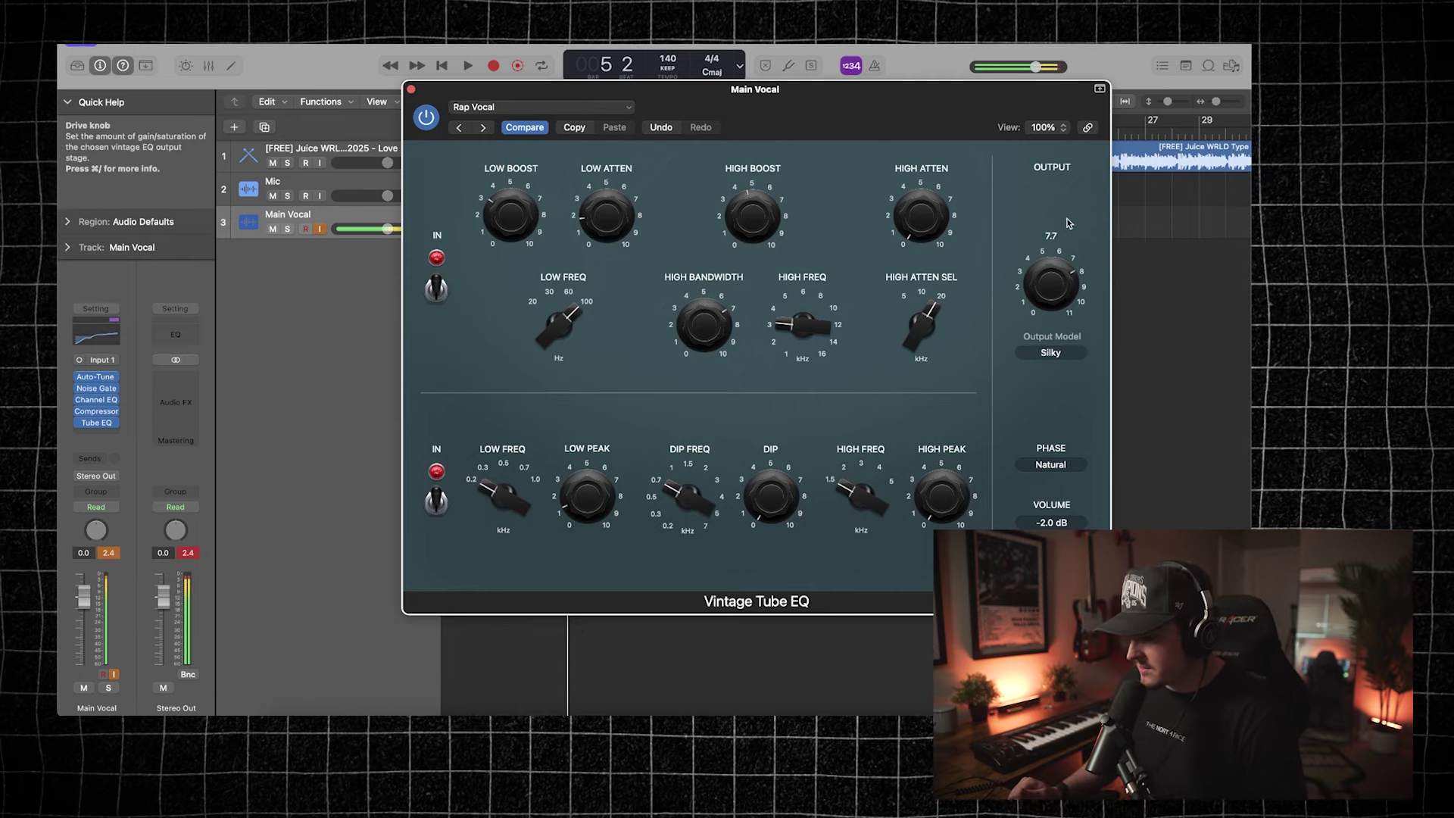
Step: Lower the Vintage Tube EQ's Drive, raise Low Atten to about 4, and close the plug-in window
left_click_drag(1054, 316, 1054, 336)
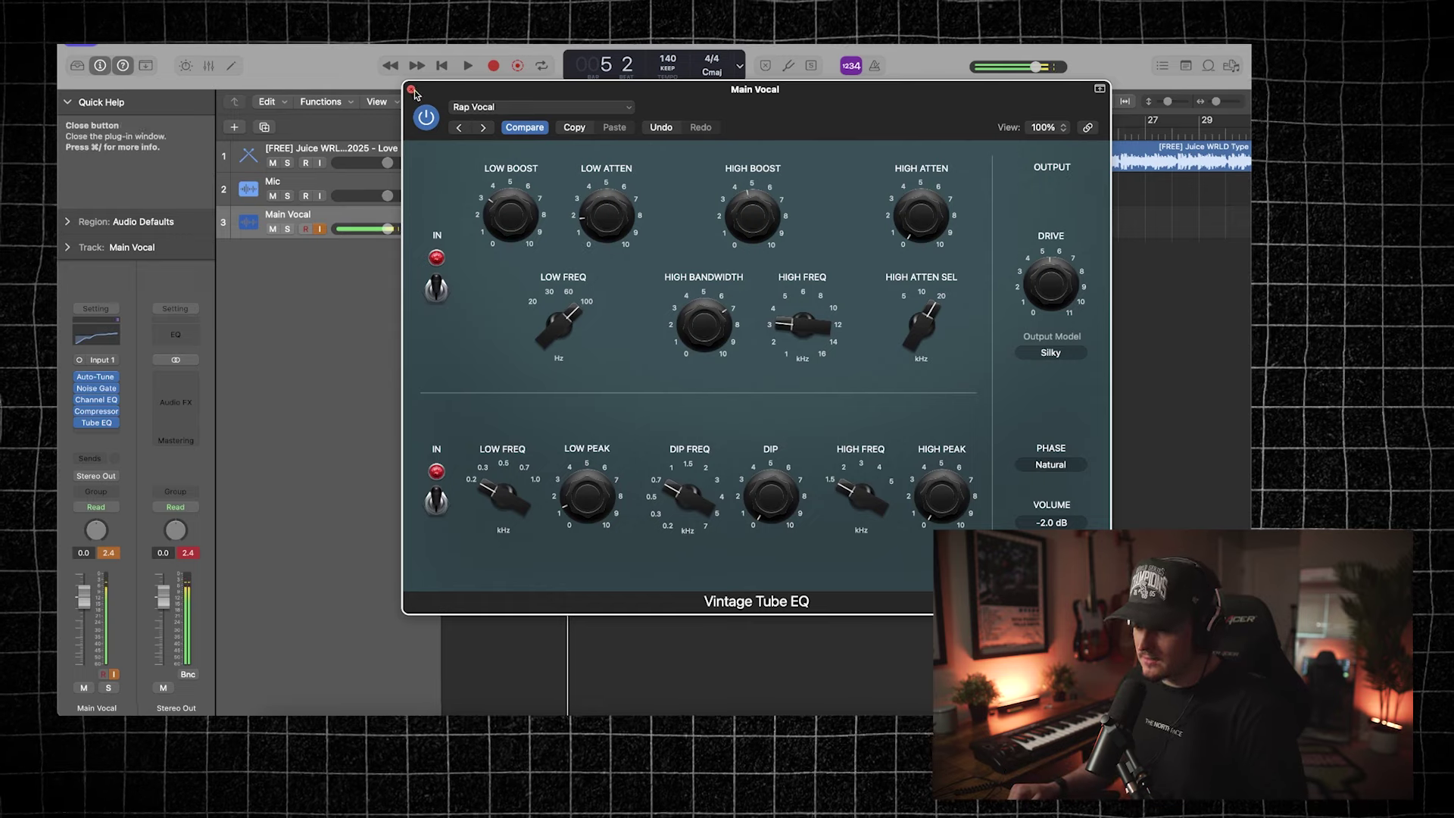
left_click_drag(608, 204, 613, 106)
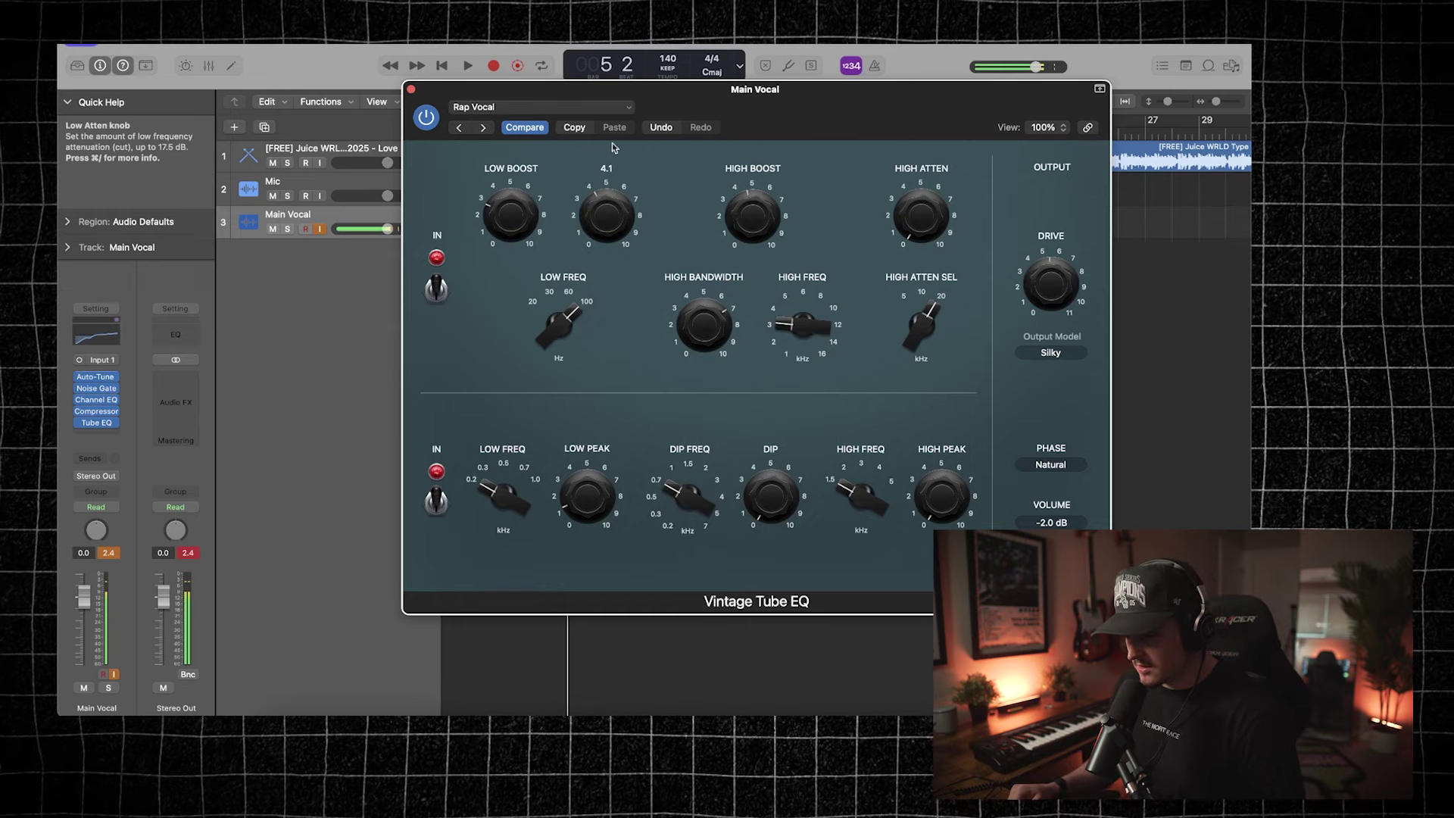
left_click_drag(615, 46, 564, 144)
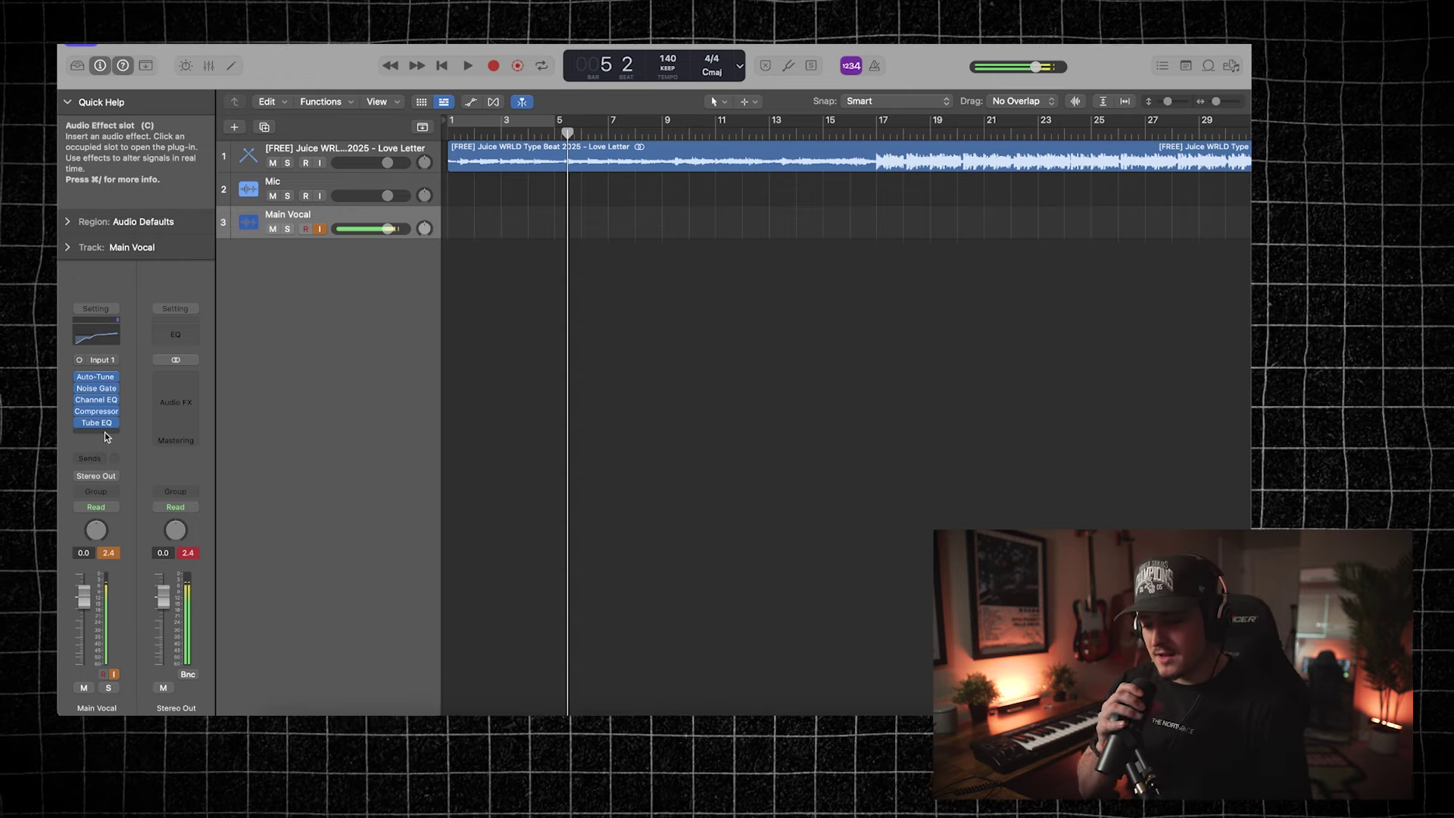
Step: Insert a second mono Compressor after the Tube EQ using the Vintage FET model, with 45 ms release and a threshold of about -23.5 dB
left_click(105, 434)
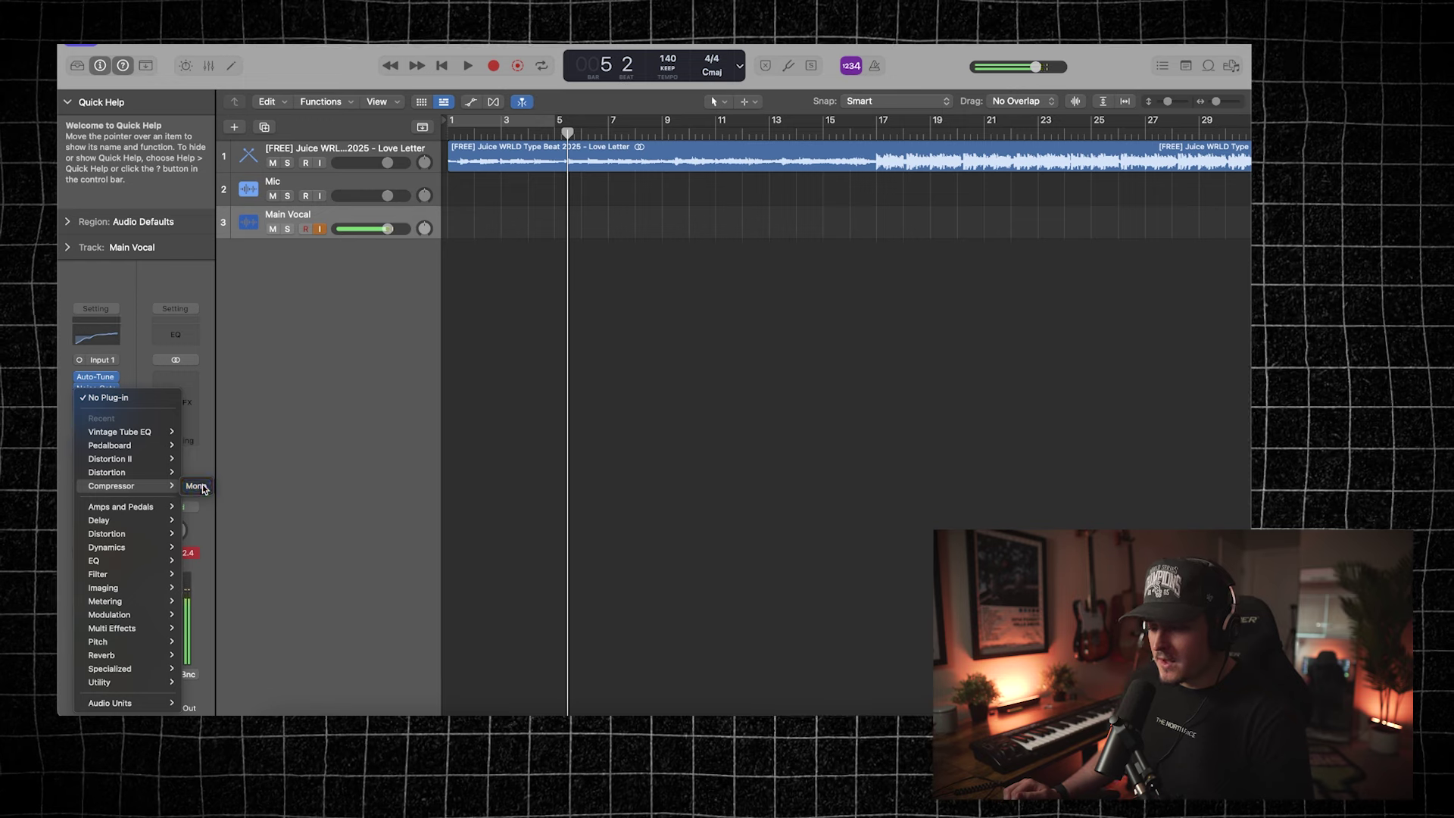
left_click(191, 485)
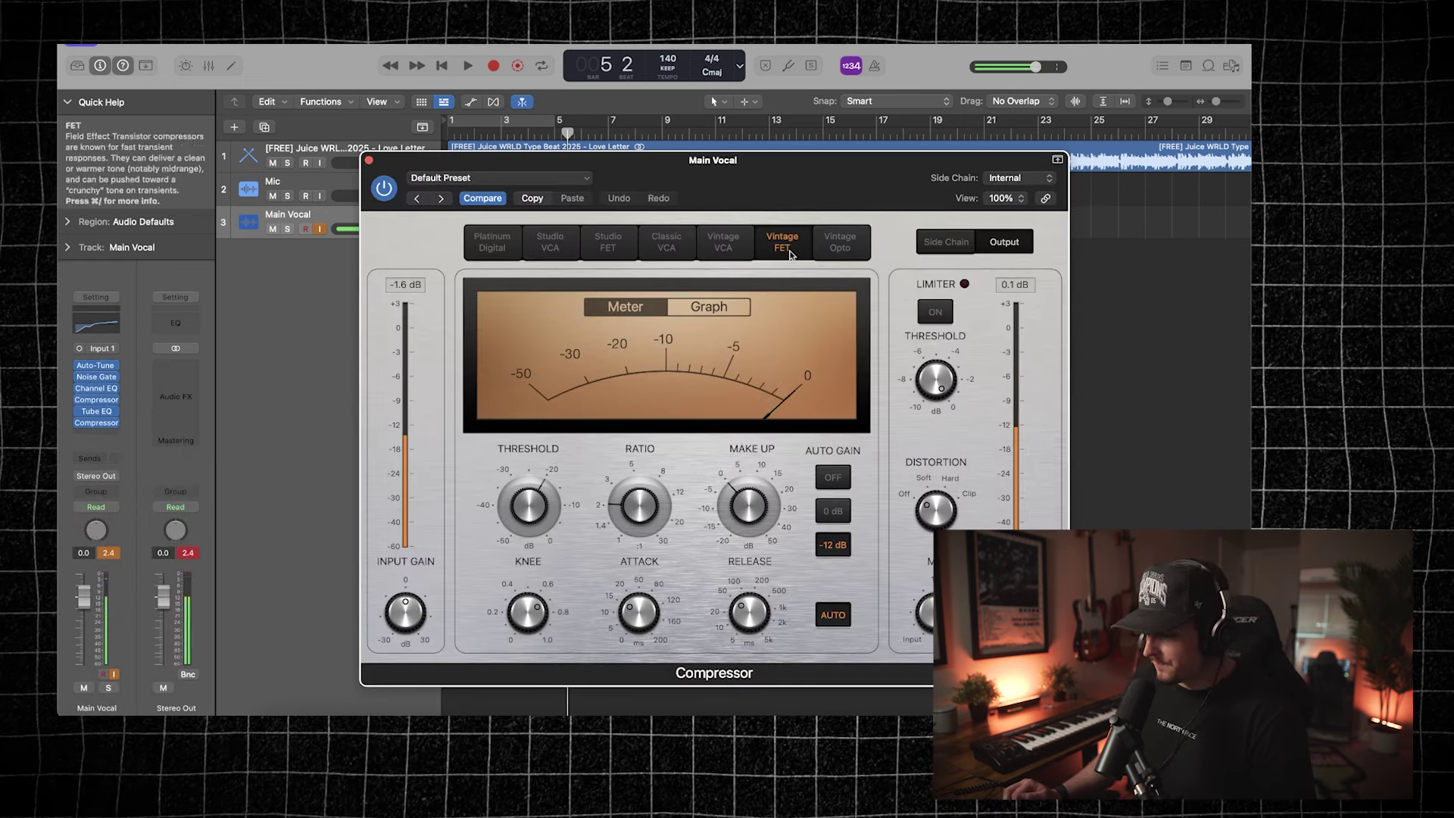
mouse_move(745, 606)
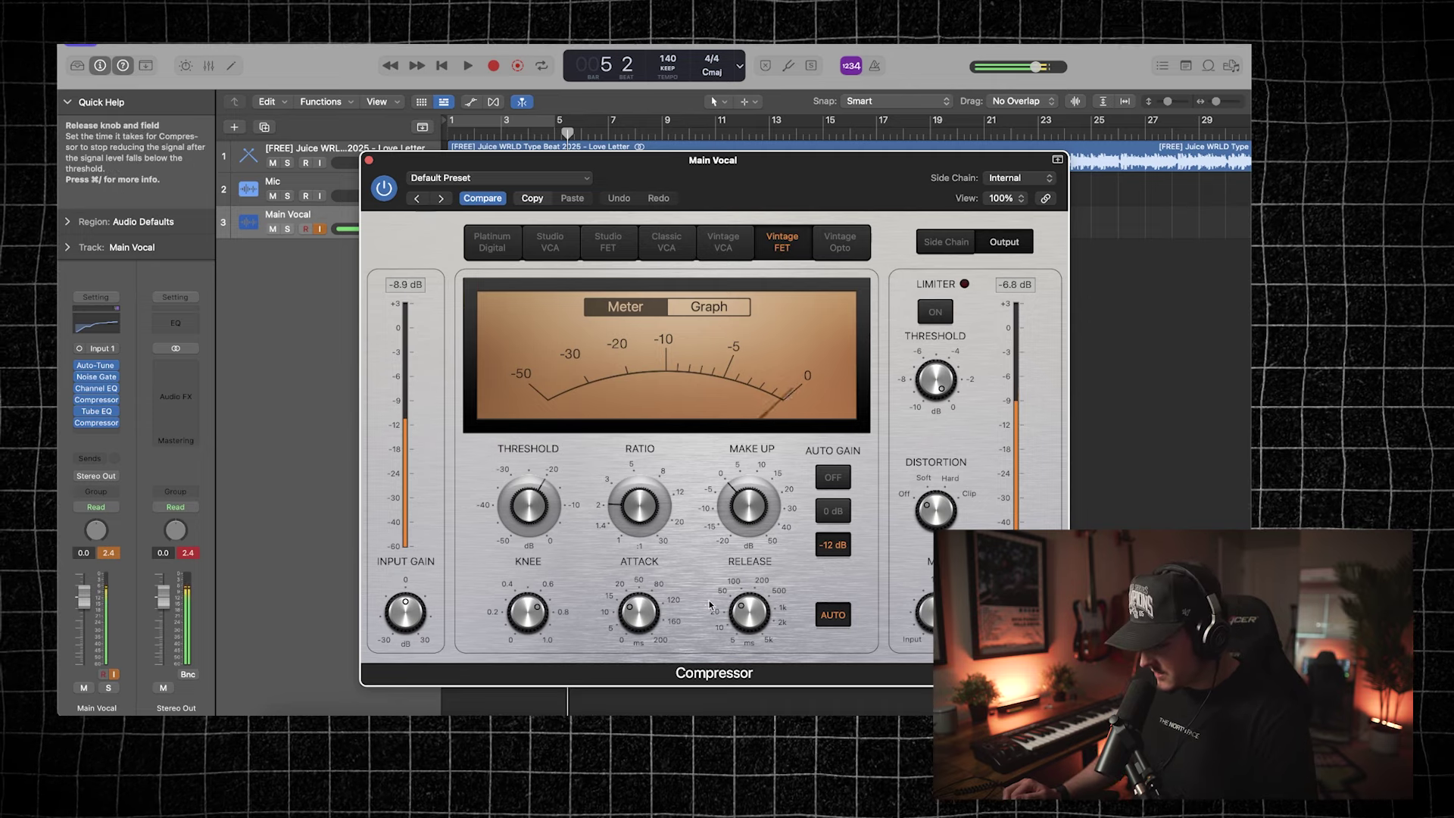
left_click_drag(745, 605, 746, 618)
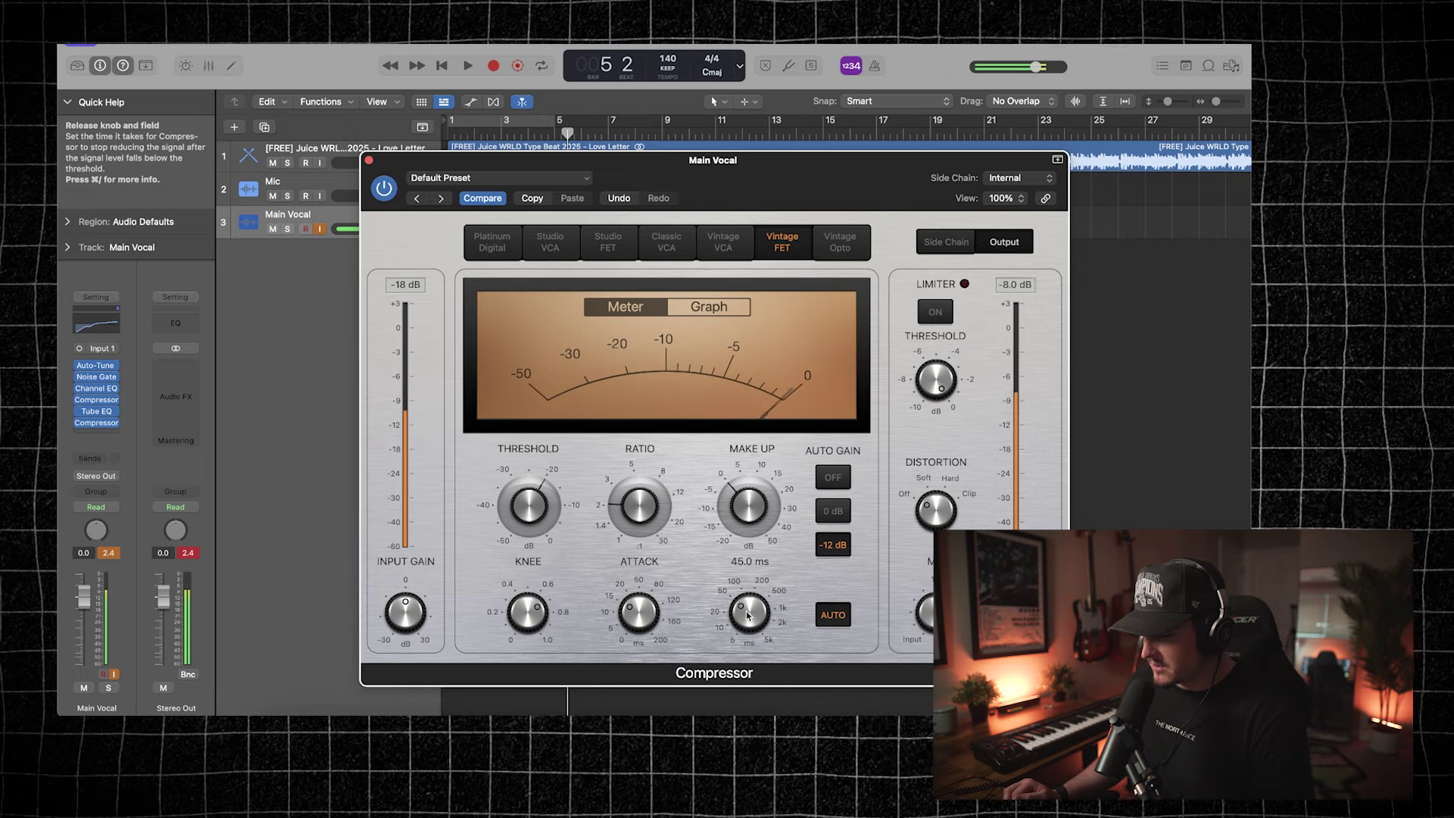
mouse_move(541, 504)
left_click_drag(540, 505, 650, 473)
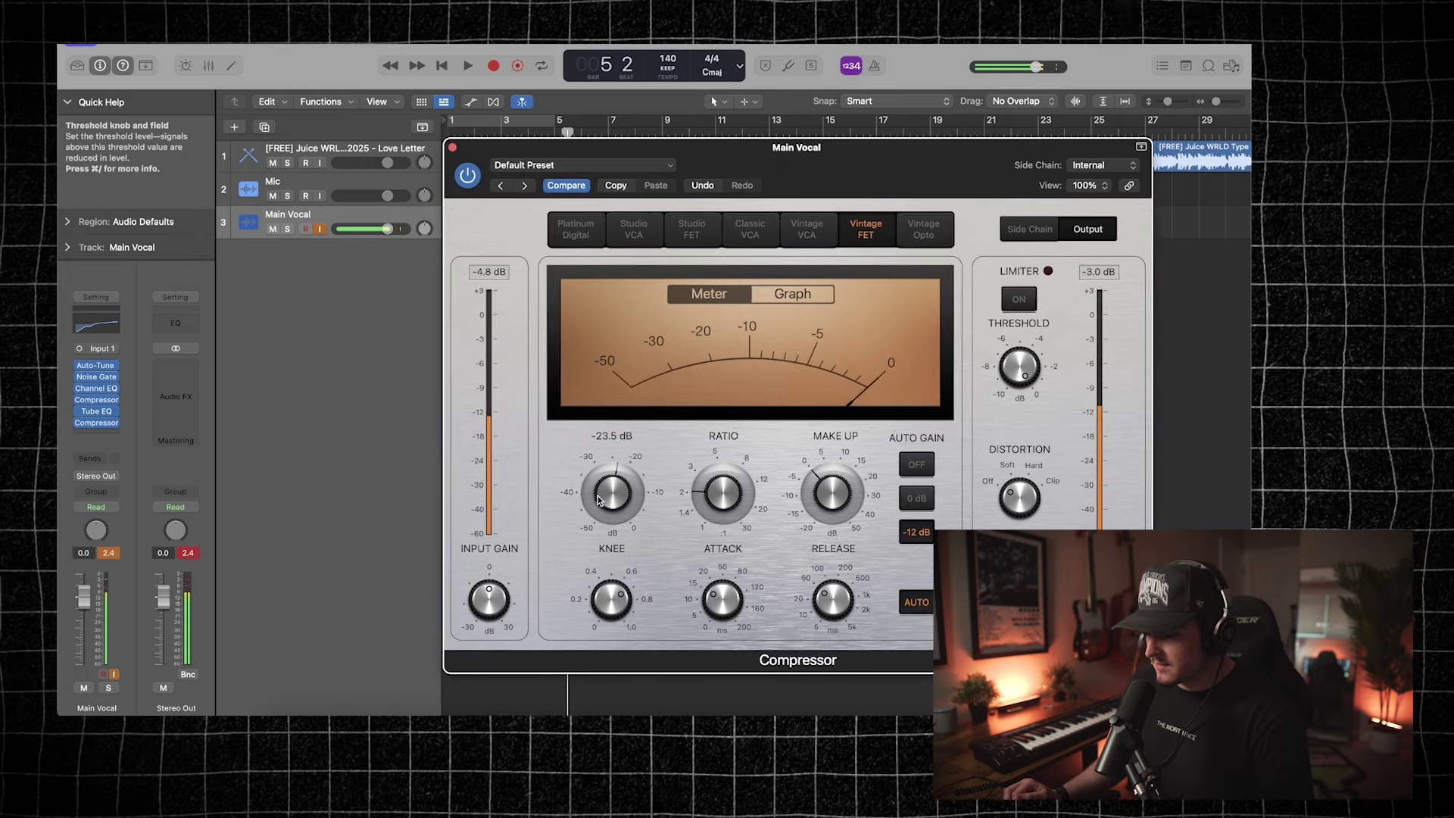
left_click(453, 147)
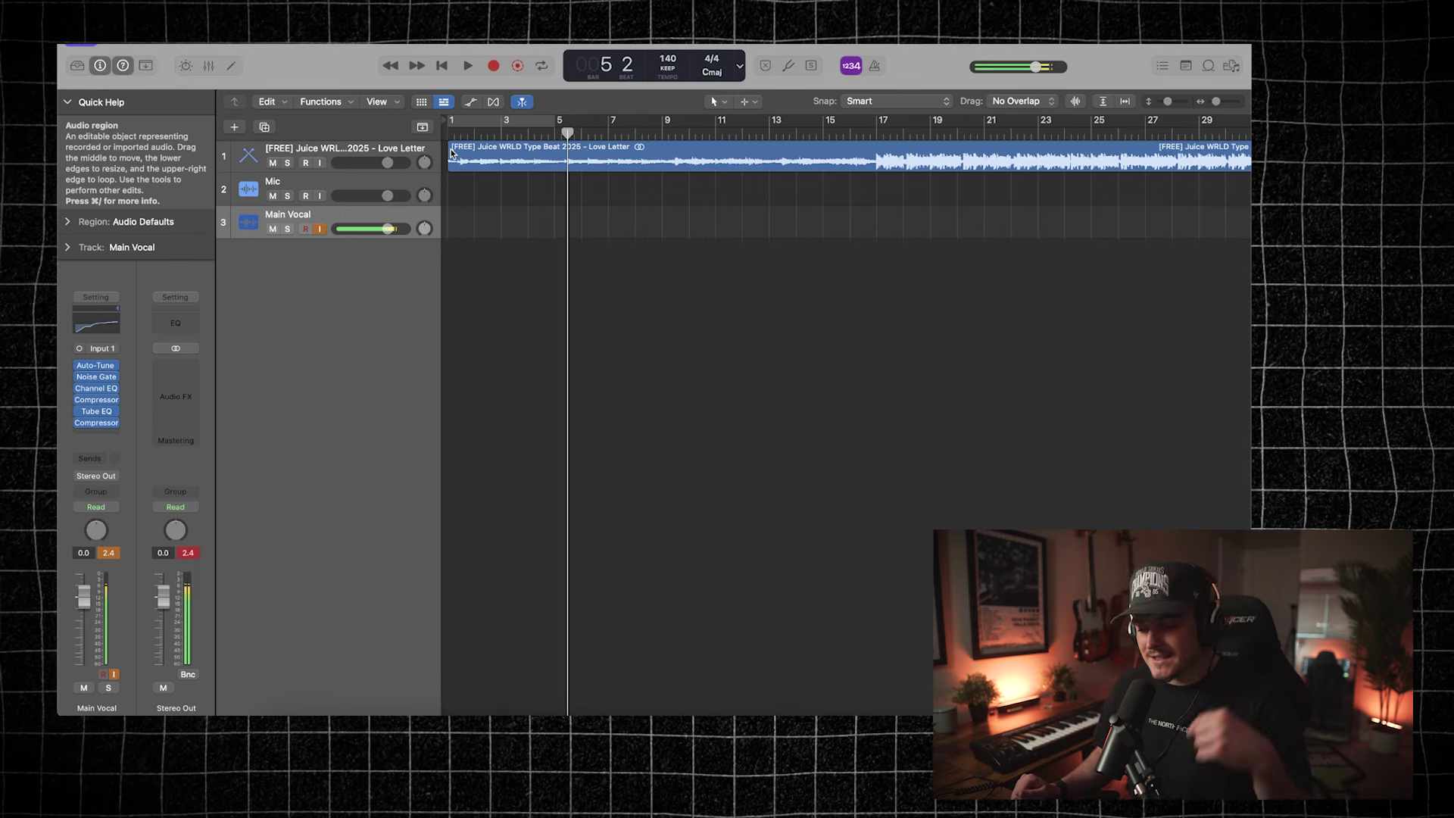
Step: Insert a mono DeEsser 2 after the second Compressor on the Main Vocal track, adjust its threshold, and close the plug-in window
left_click(96, 434)
mouse_move(111, 615)
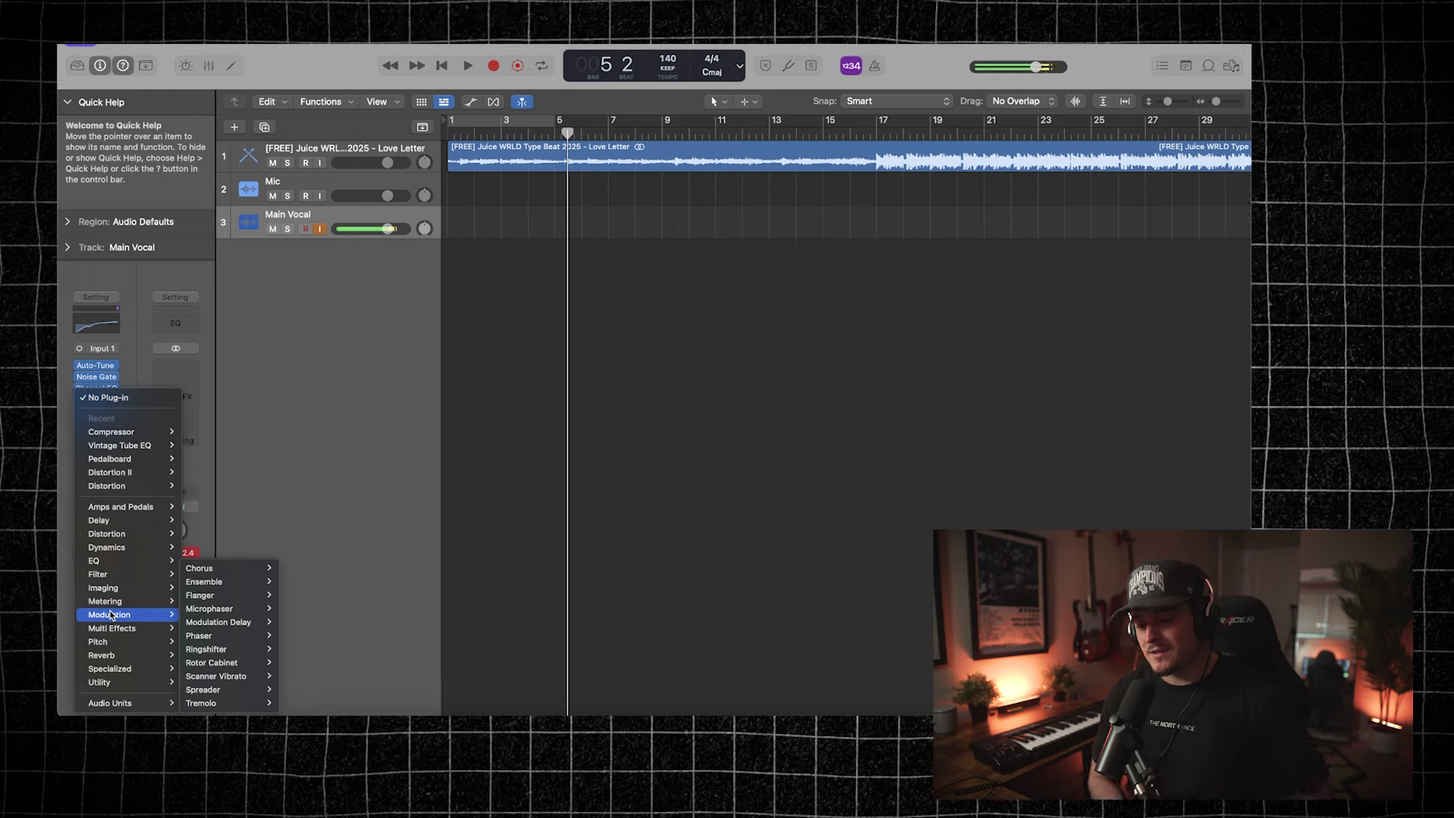
mouse_move(135, 546)
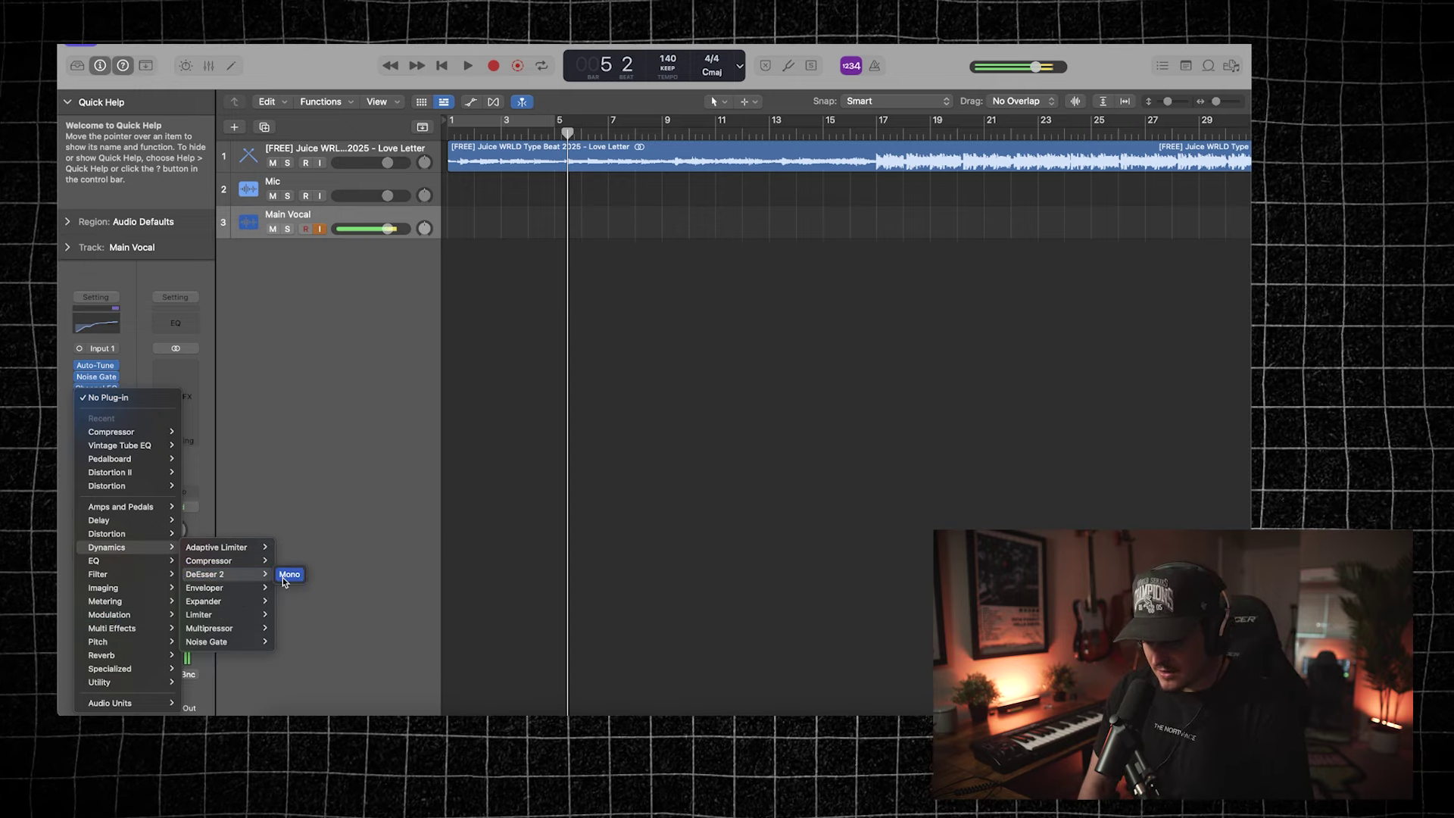
left_click(286, 575)
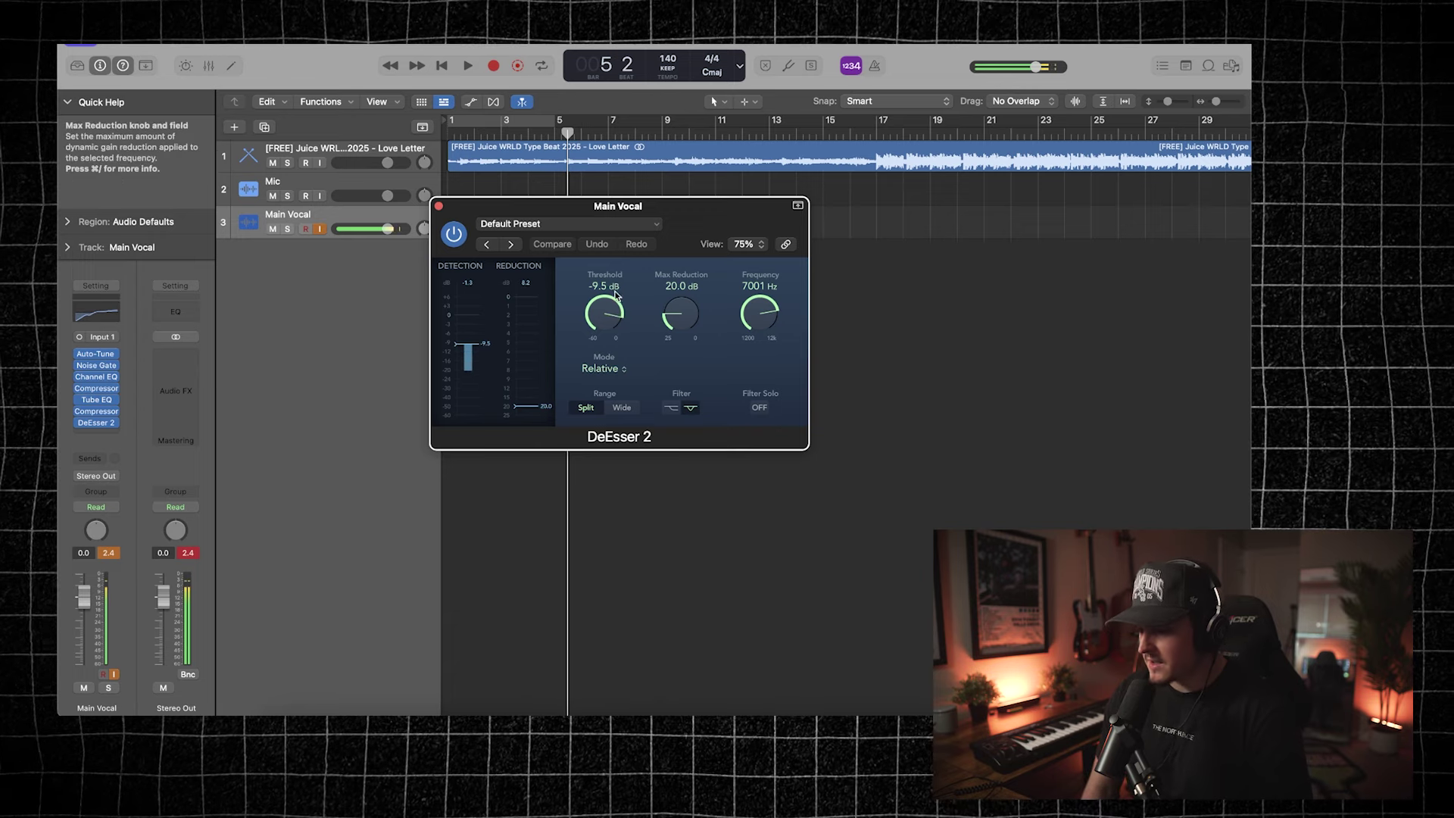
left_click_drag(605, 309, 611, 314)
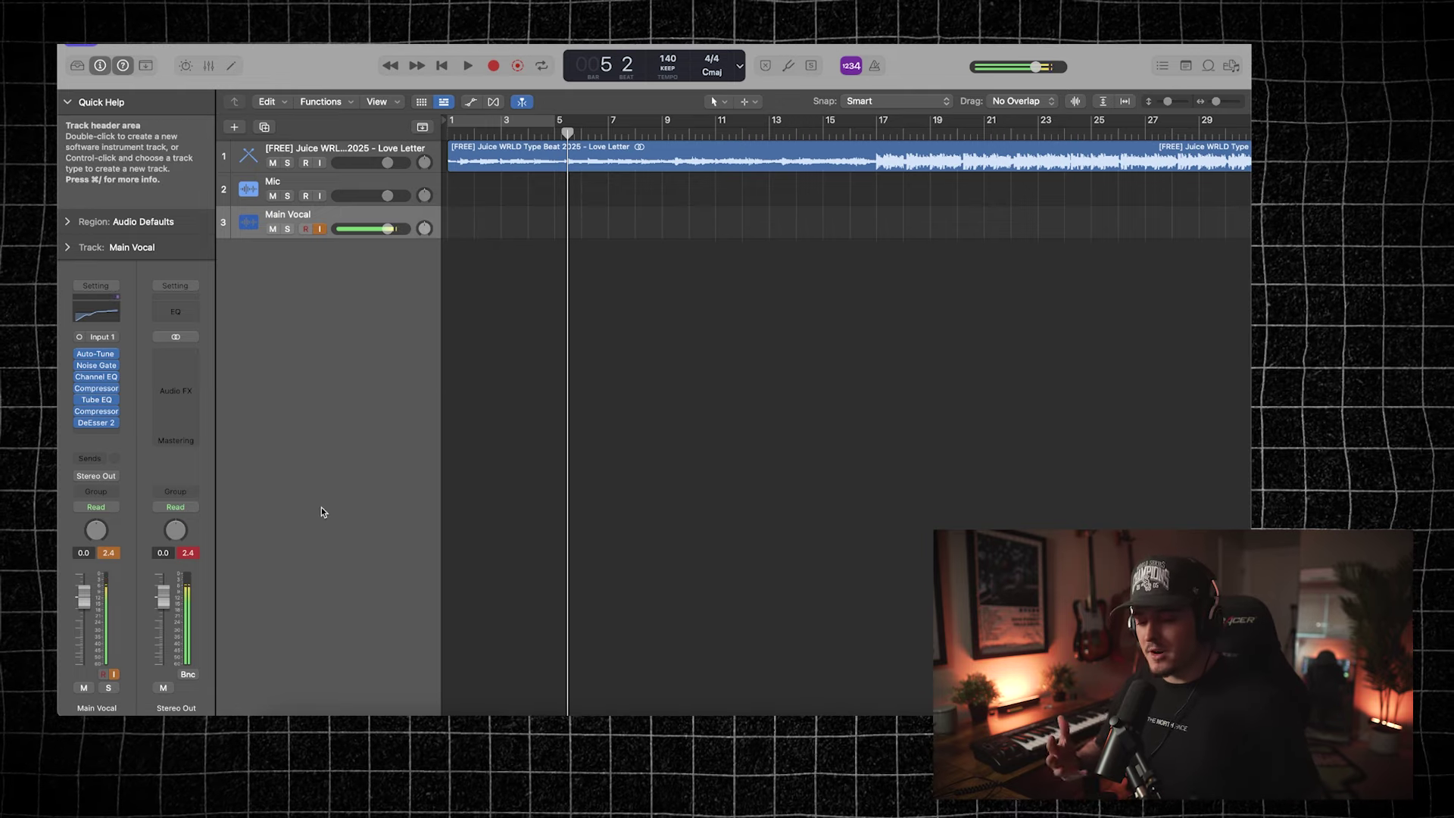
Step: Insert a mono-to-stereo Chorus after the DeEsser on the Main Vocal track, set its Mix to about 22%, and close the plug-in window
left_click(91, 435)
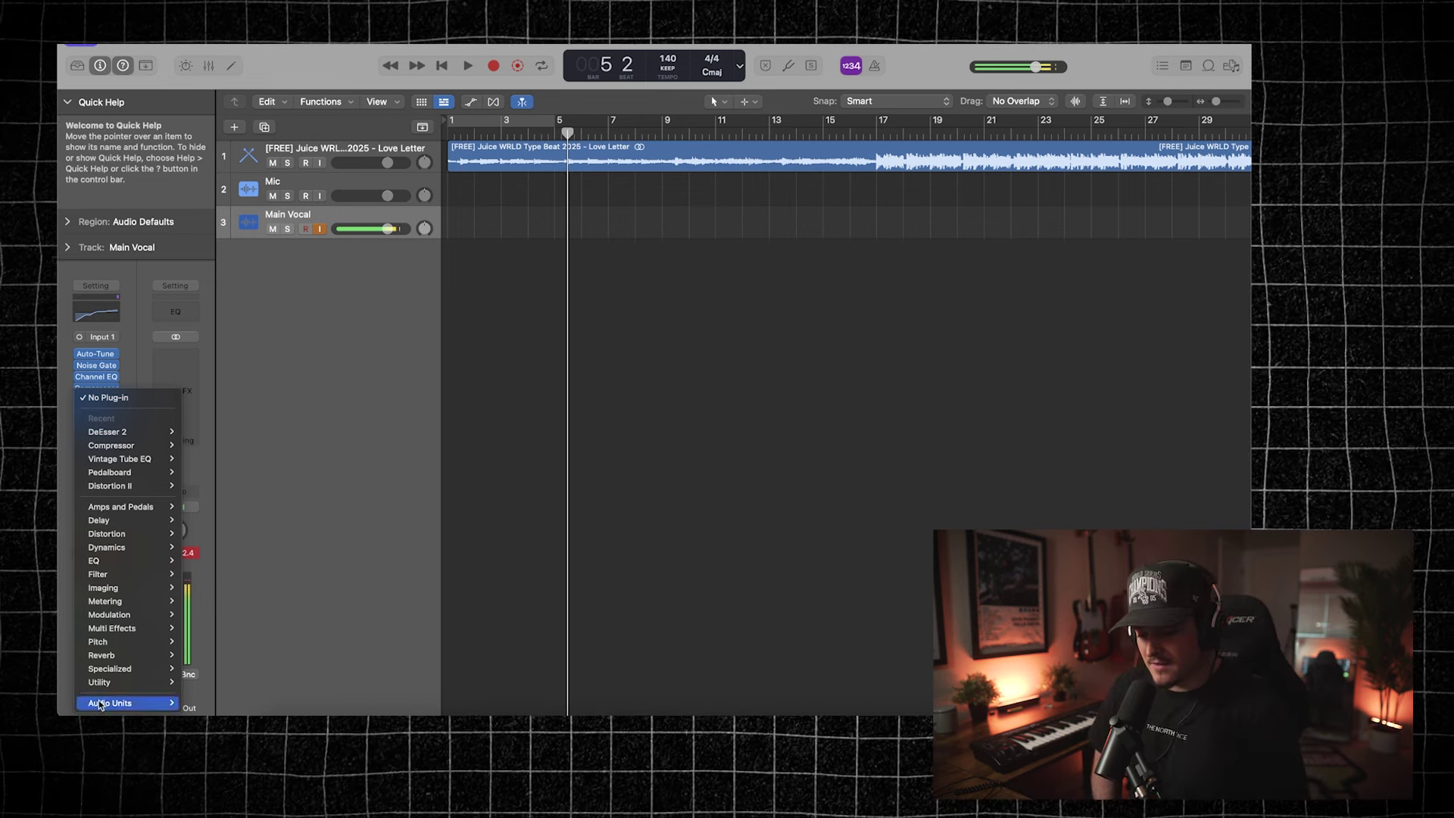
mouse_move(113, 614)
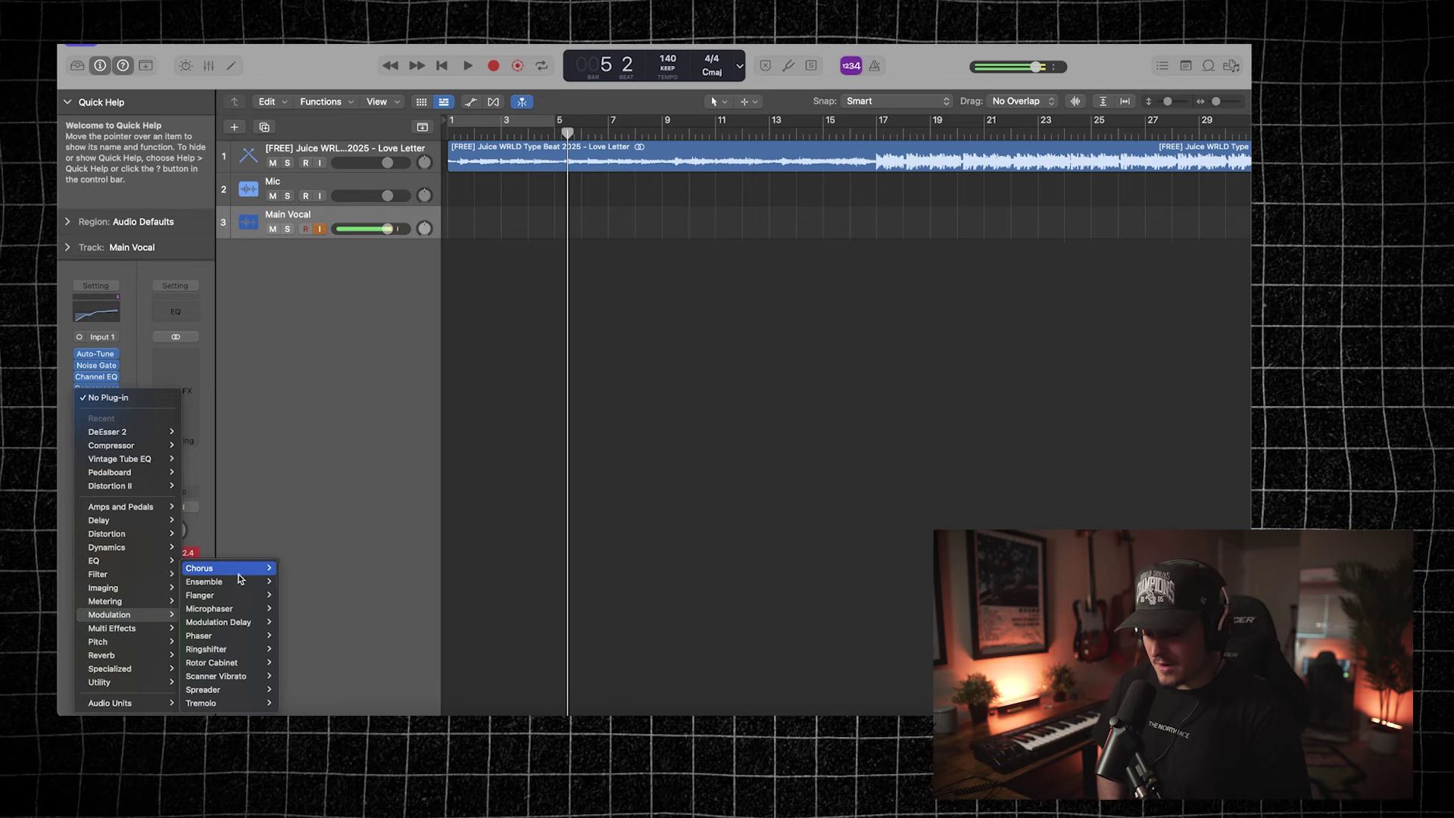
mouse_move(227, 568)
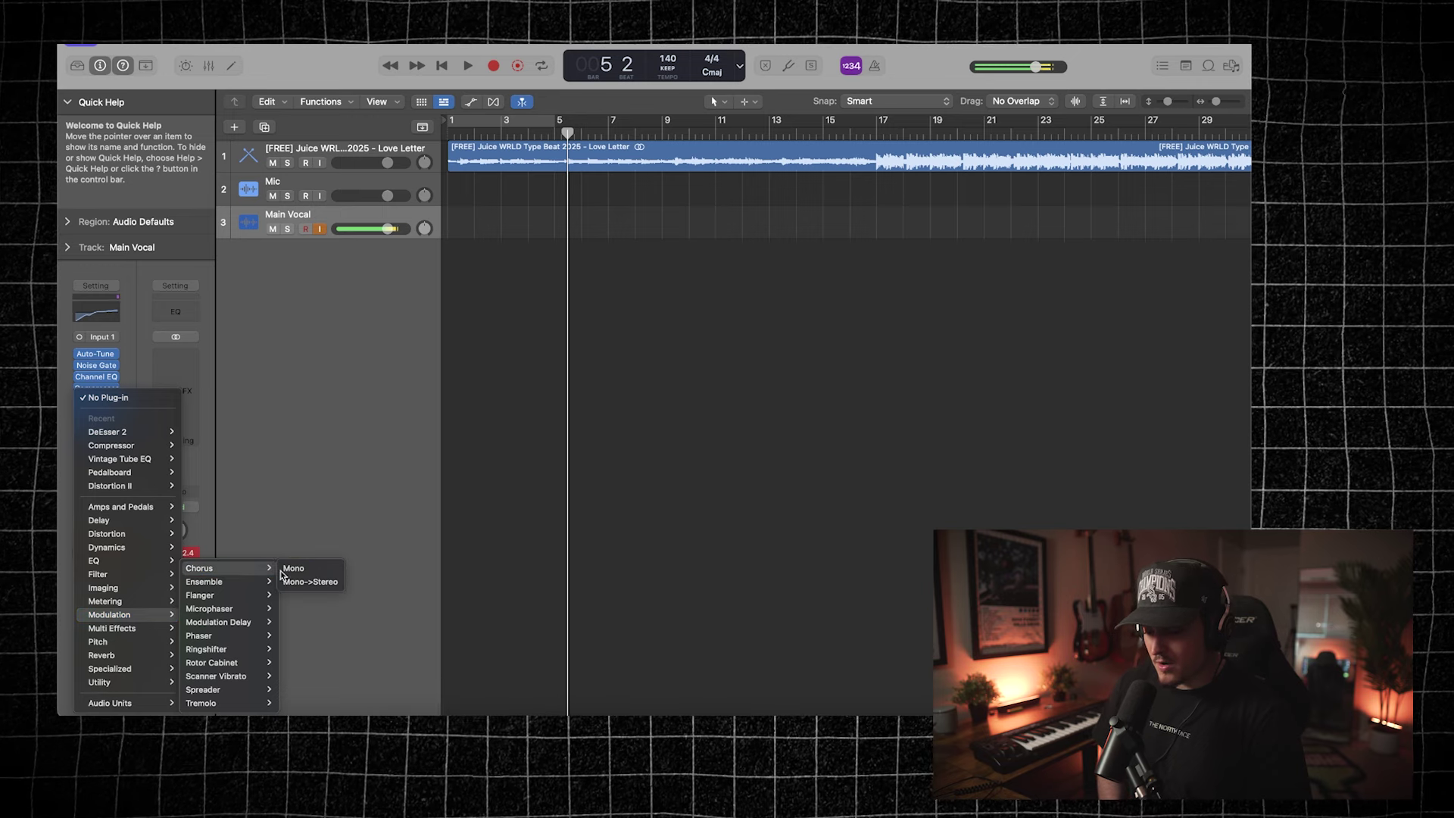
left_click(327, 584)
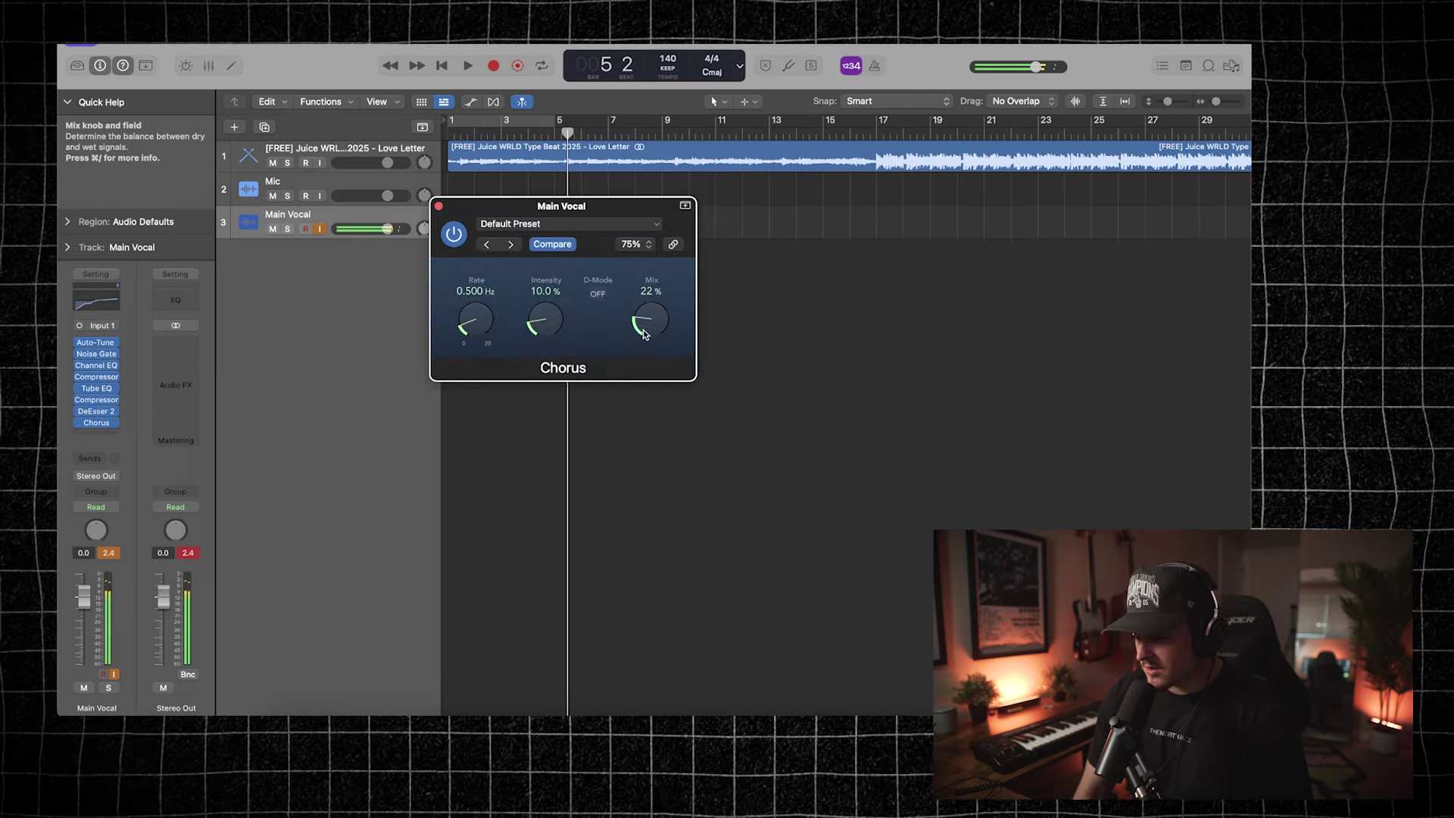
left_click(438, 206)
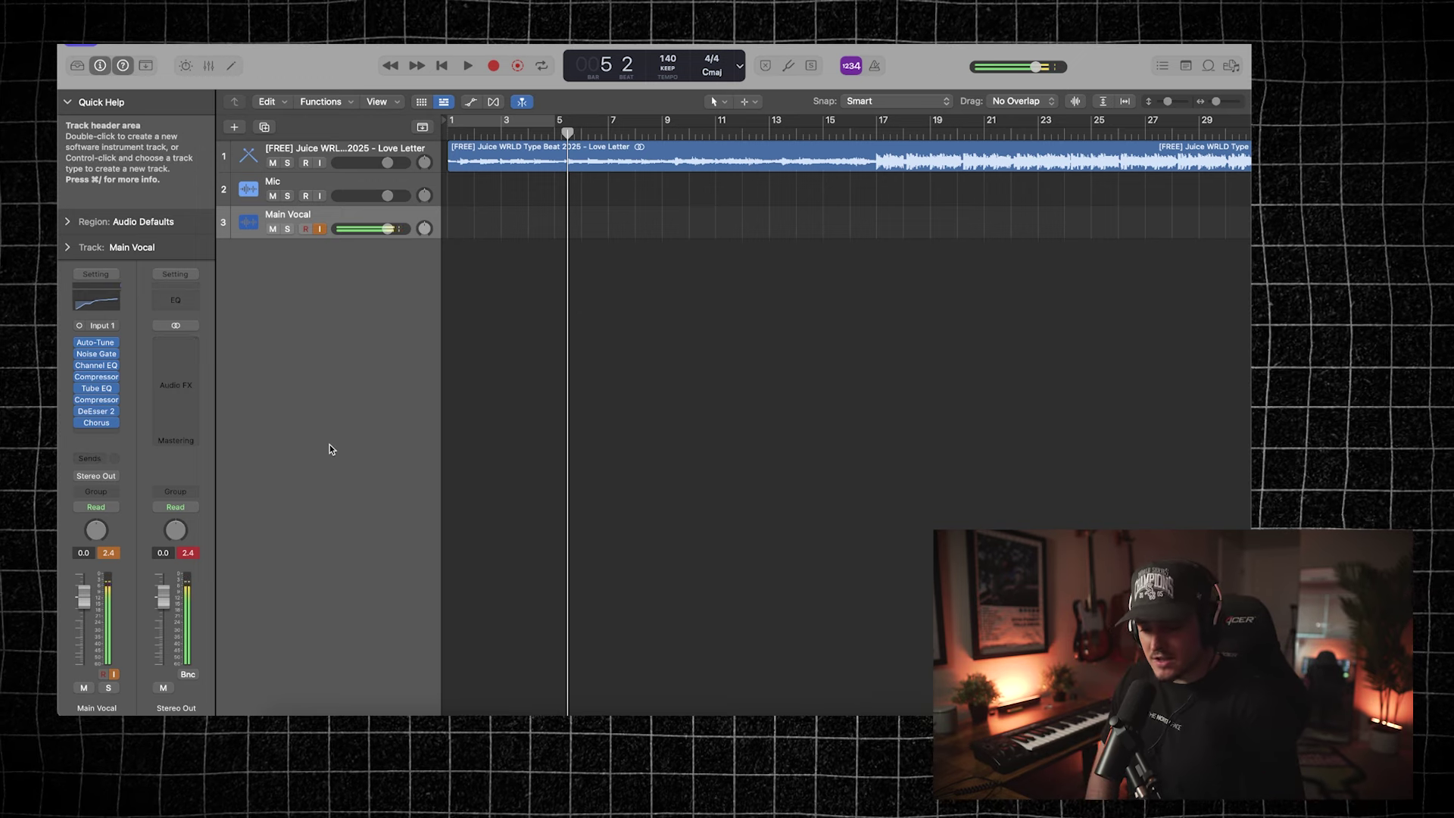
Step: Add a send to Bus 1 on the Main Vocal track and raise its send level
left_click(100, 461)
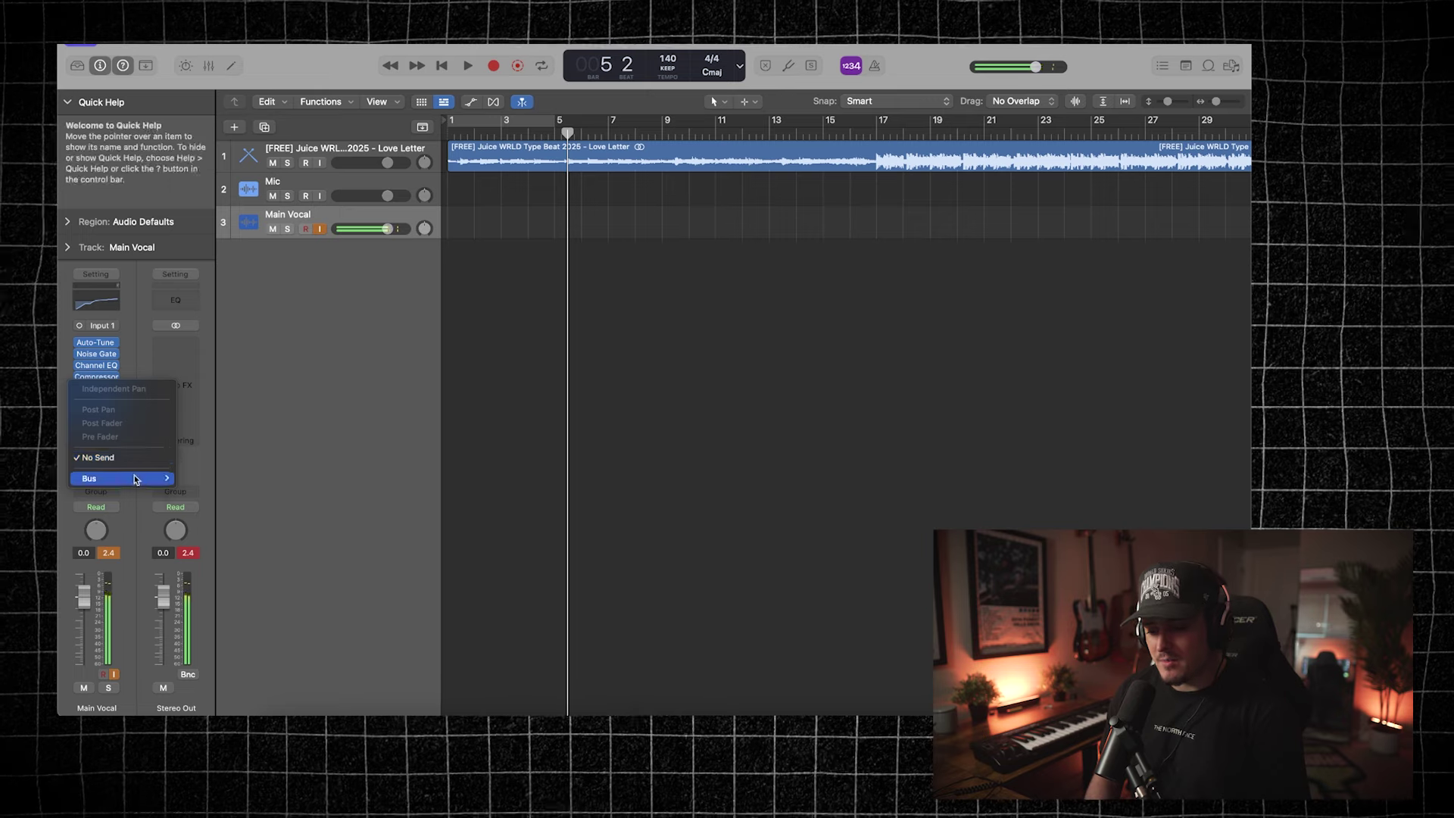
mouse_move(136, 479)
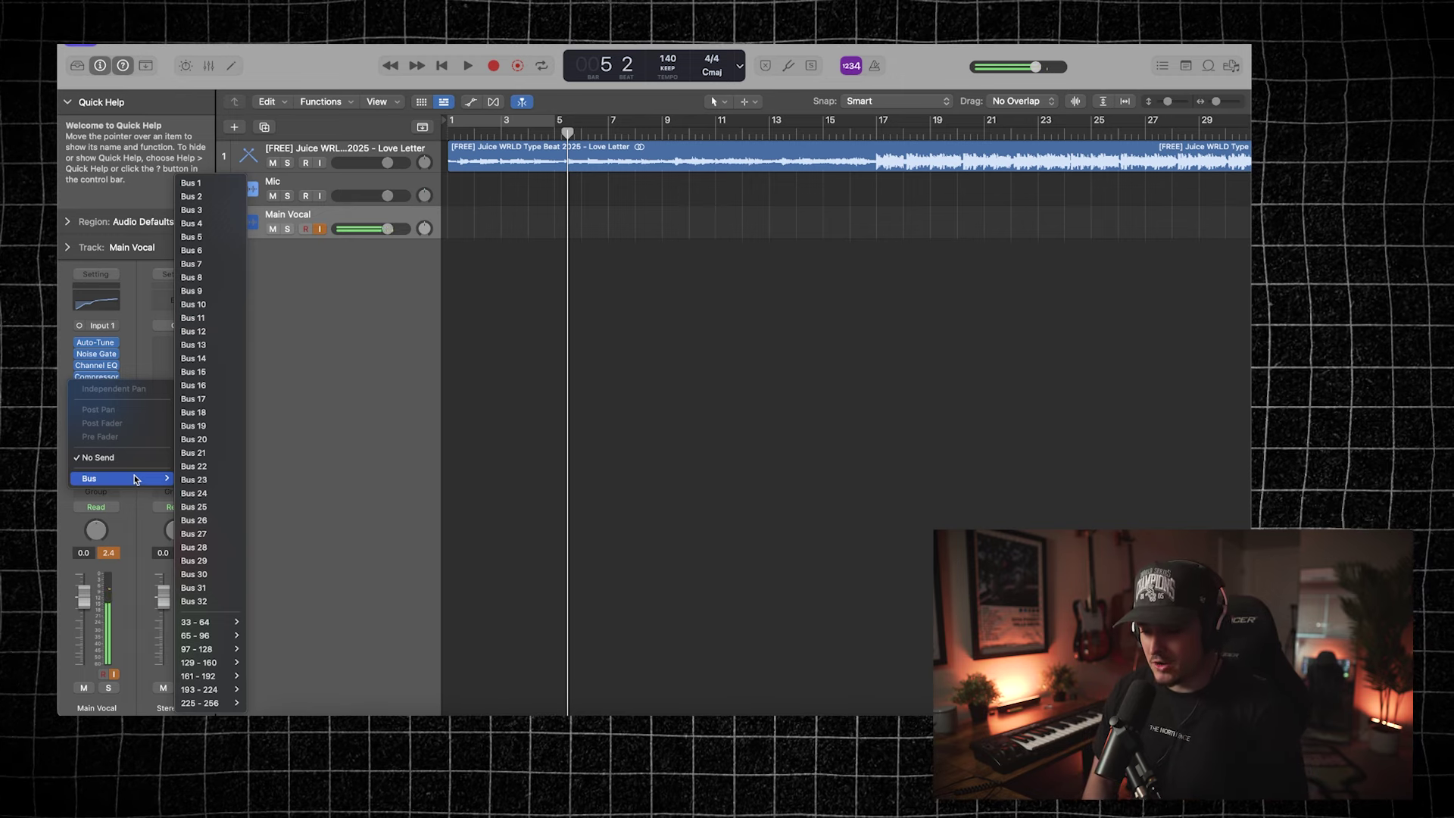
left_click(192, 182)
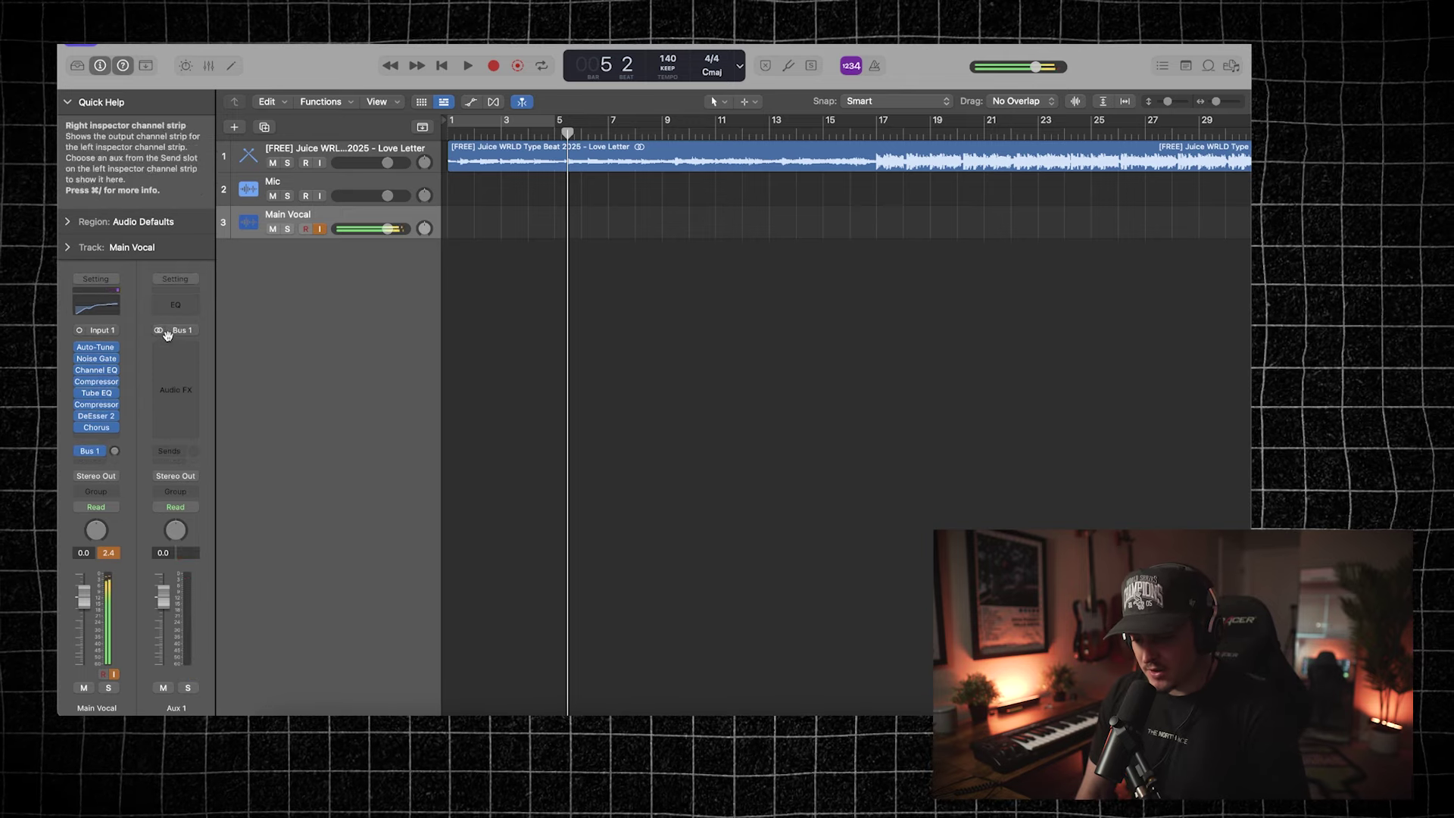
left_click_drag(115, 451, 112, 372)
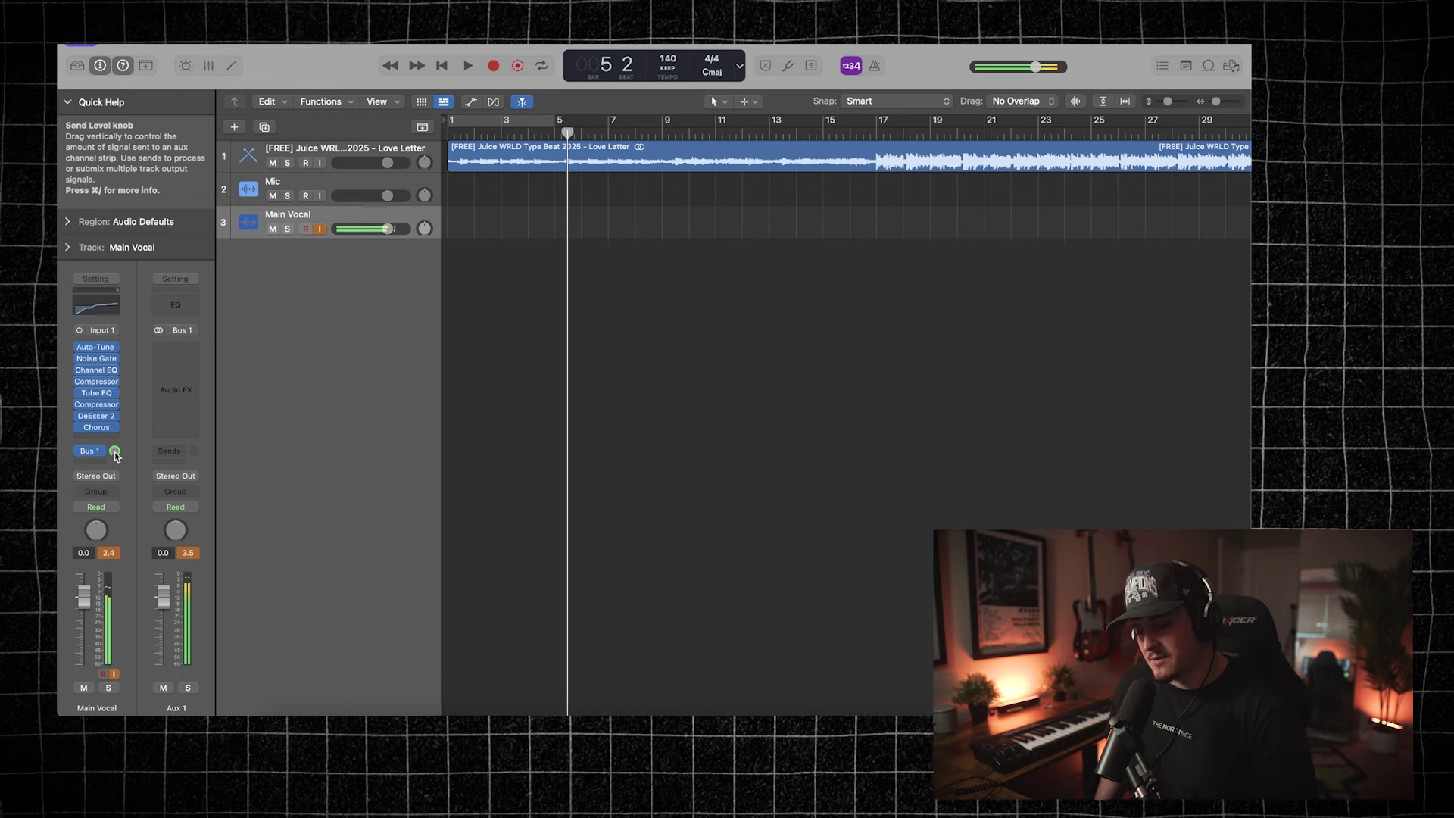
Step: Insert a stereo Space Designer reverb on the Aux 1 channel fed by Bus 1
left_click(182, 353)
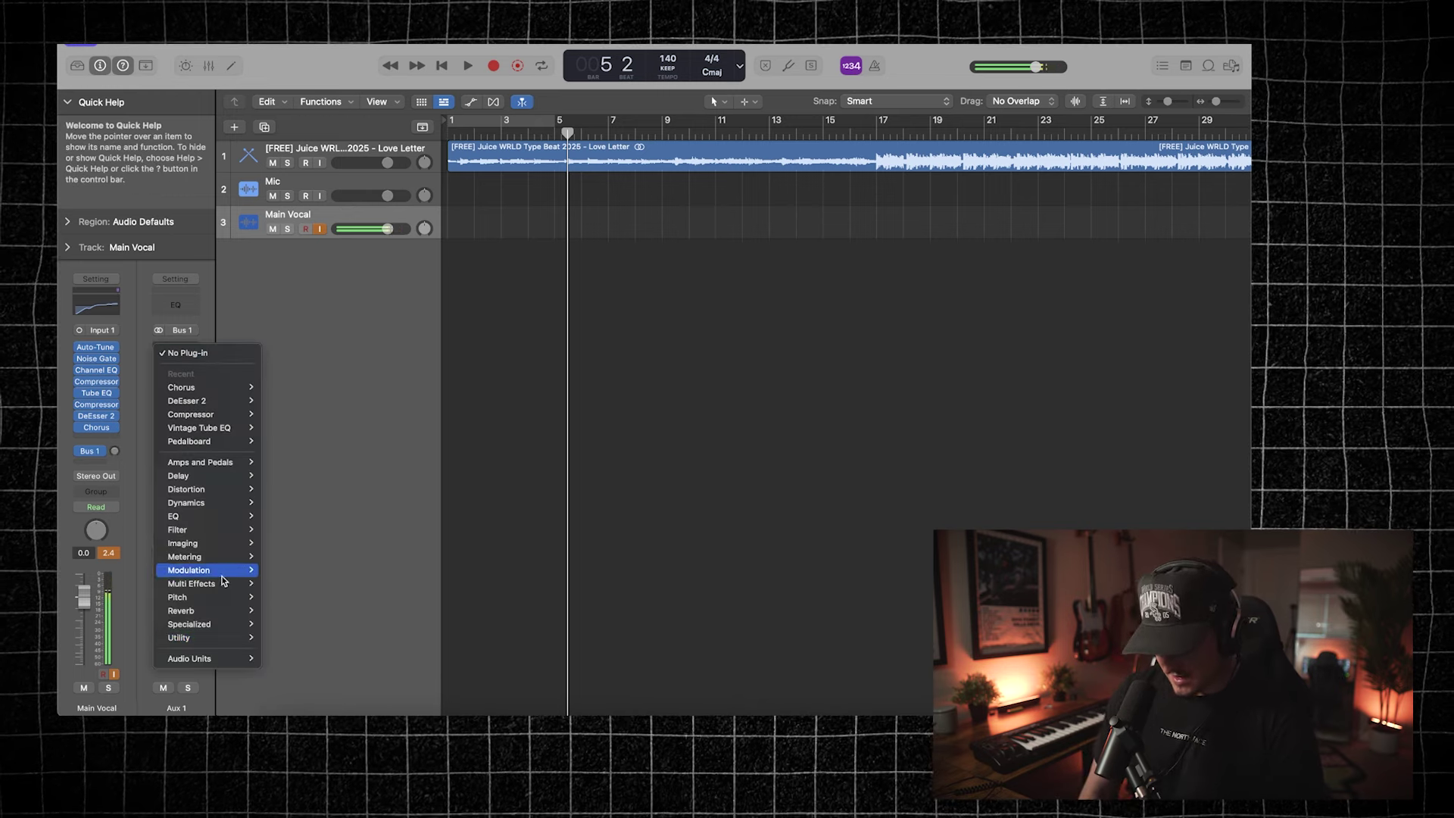
mouse_move(235, 611)
mouse_move(318, 651)
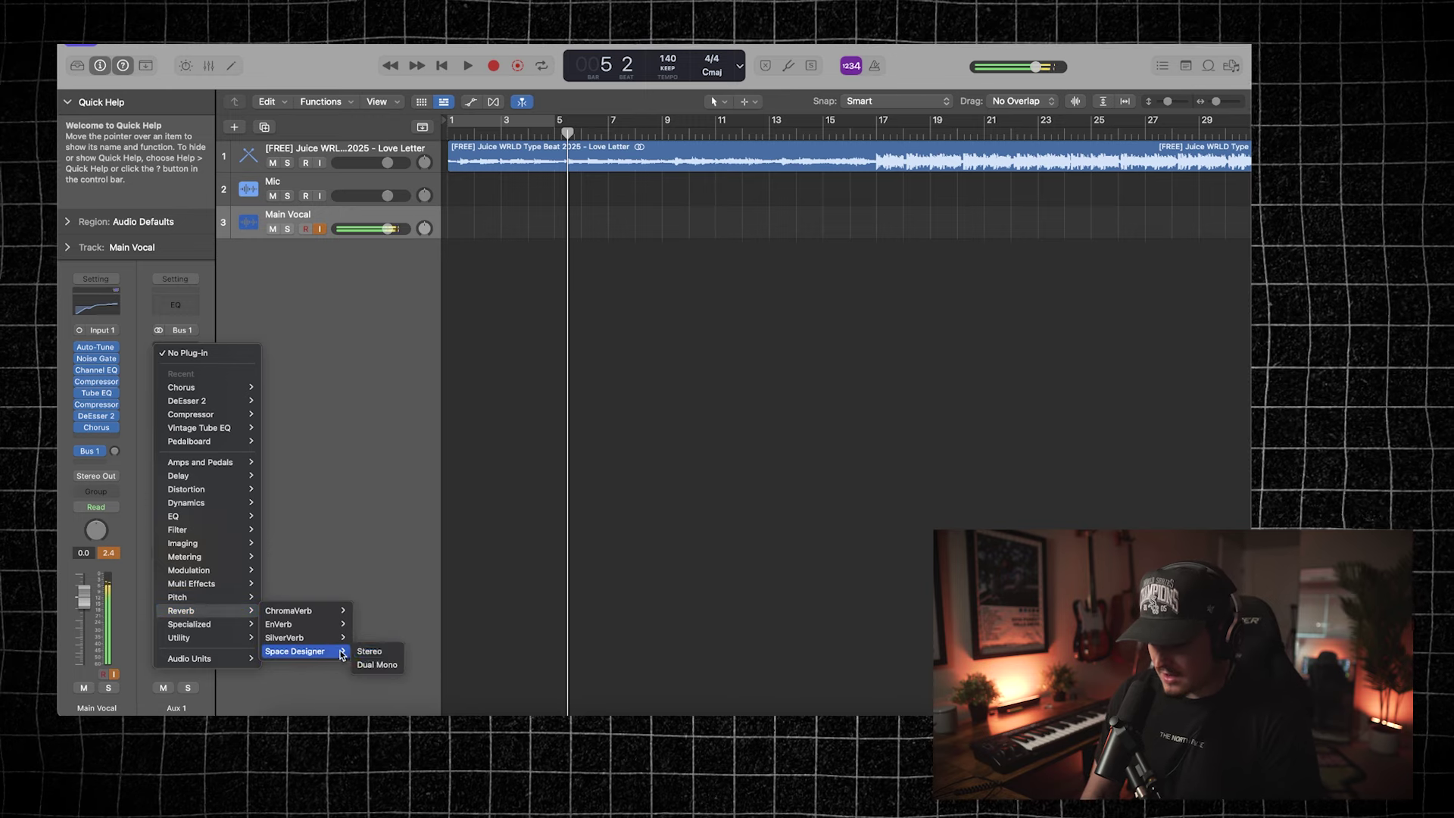
left_click(369, 652)
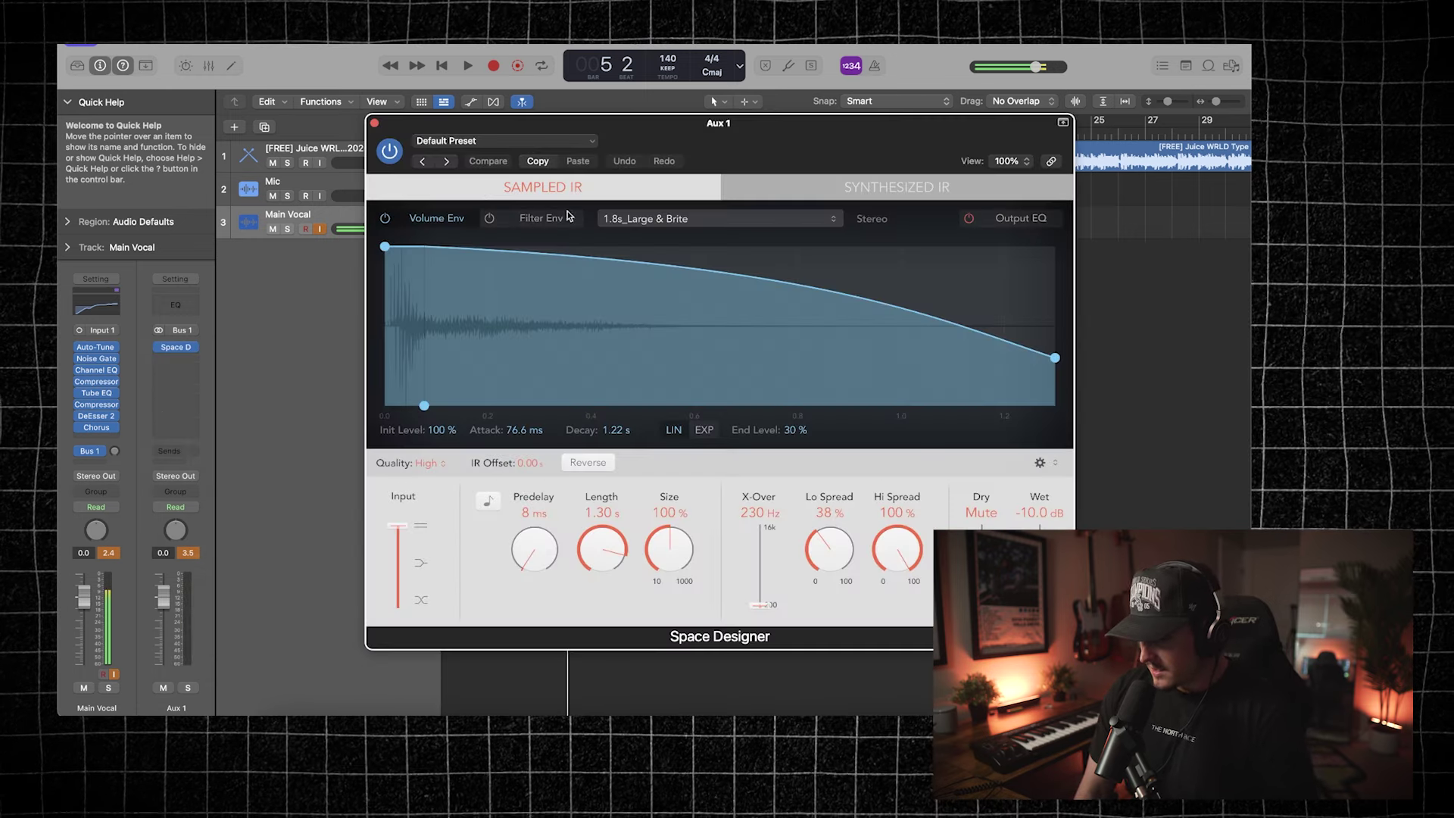
Step: Load the 1.7s Blue Plate preset from the medium plate reverbs in Space Designer and close the plug-in window
left_click(465, 141)
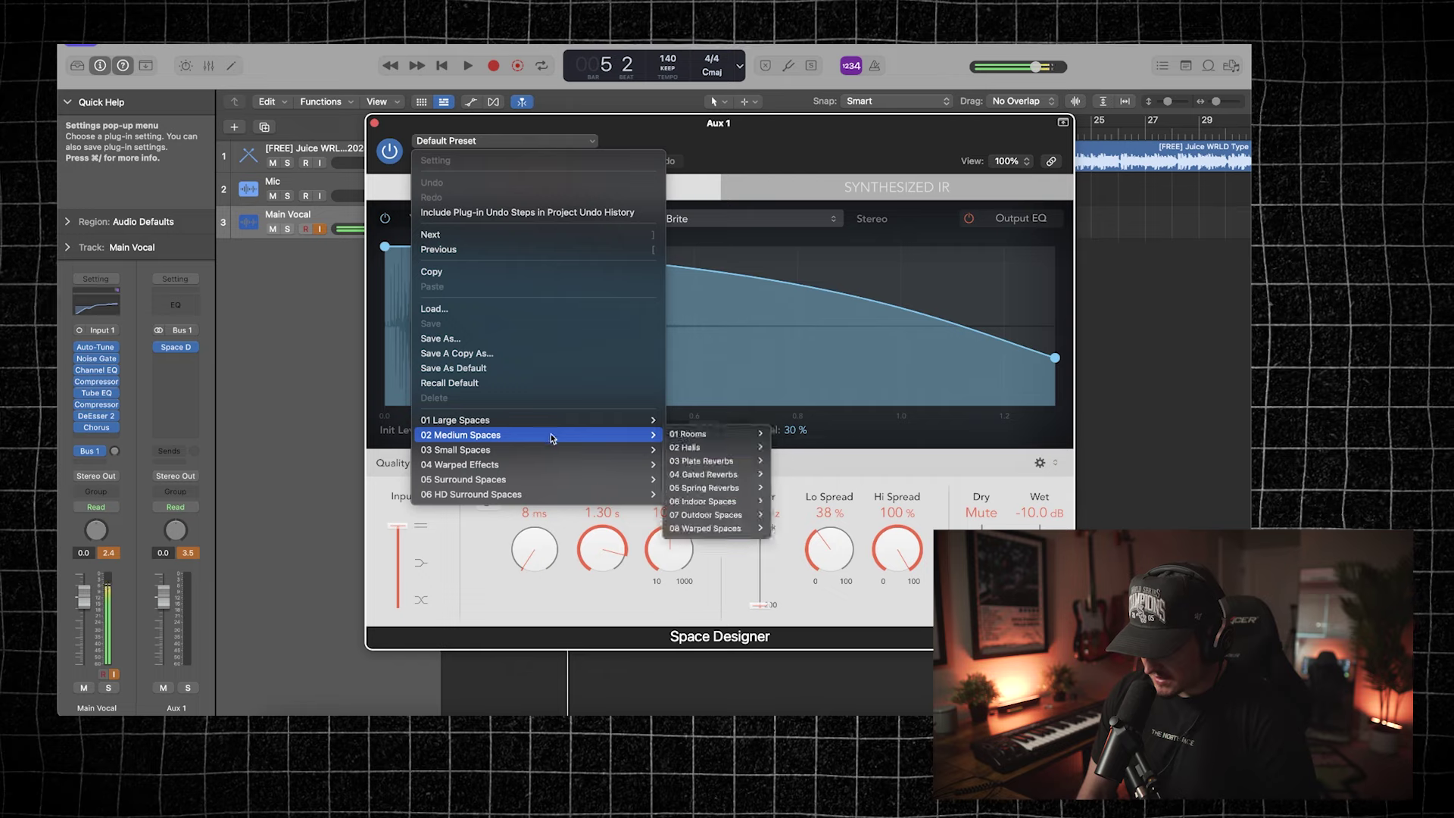
mouse_move(580, 495)
mouse_move(568, 435)
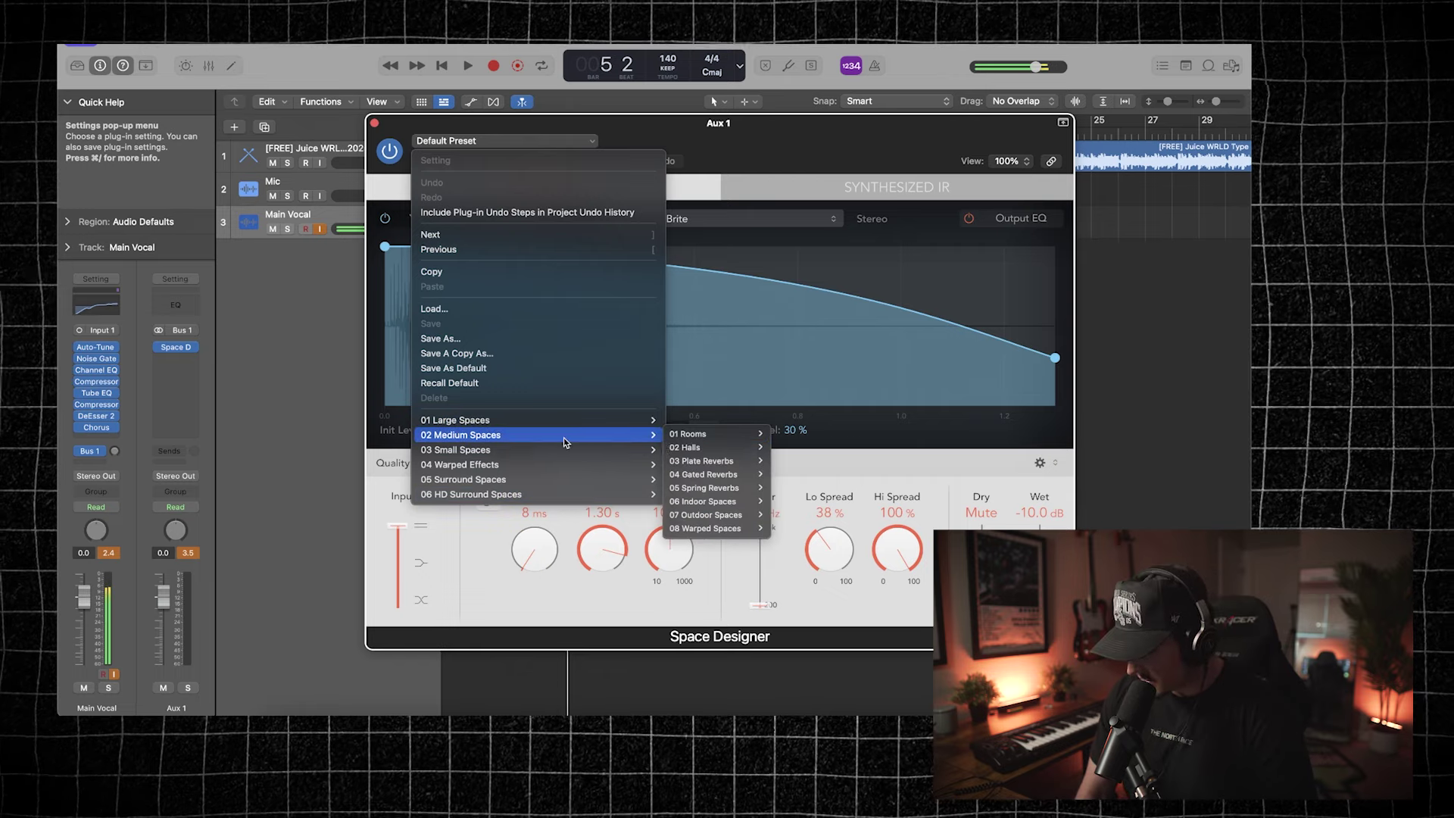
mouse_move(723, 460)
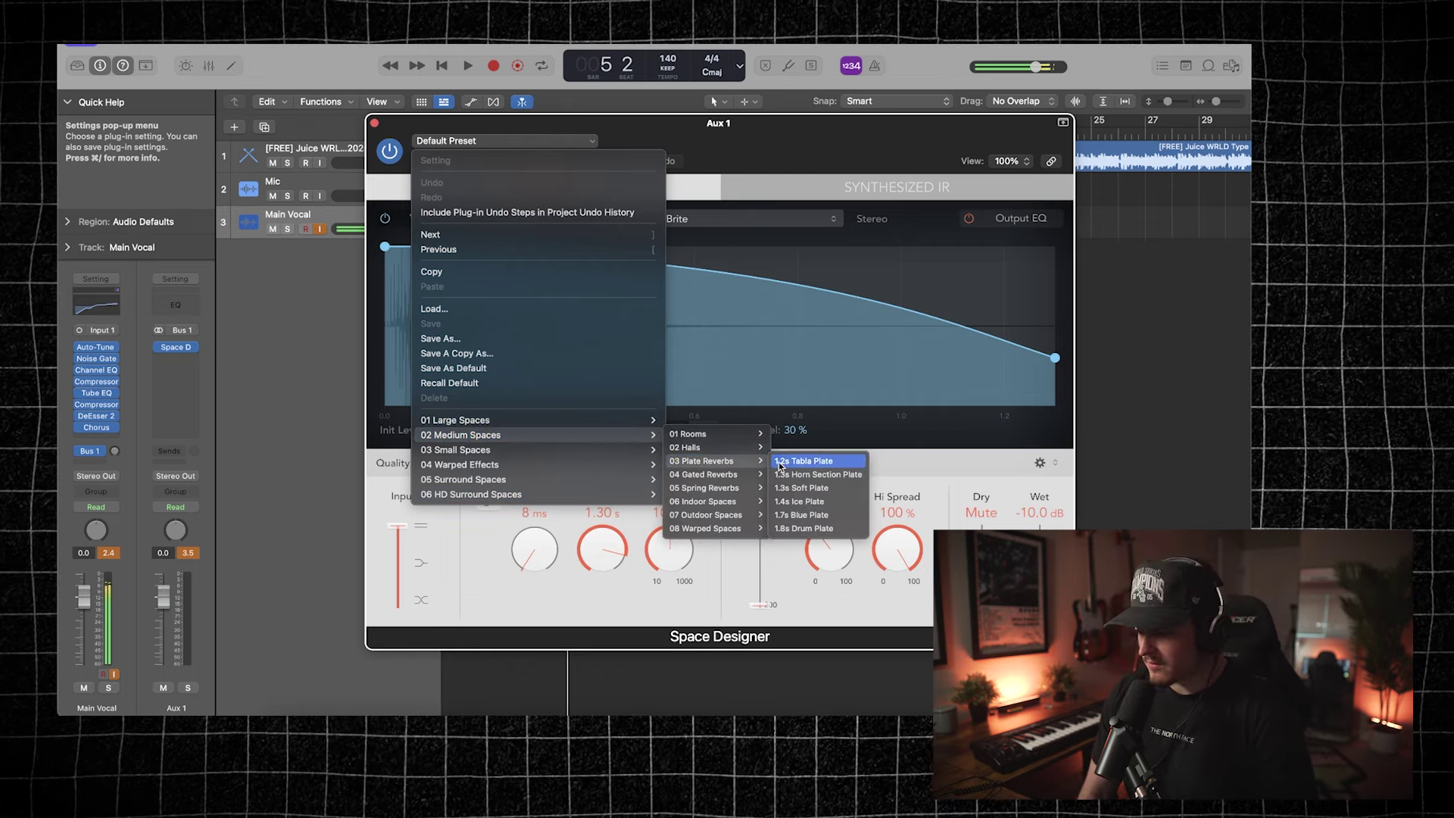
left_click(801, 515)
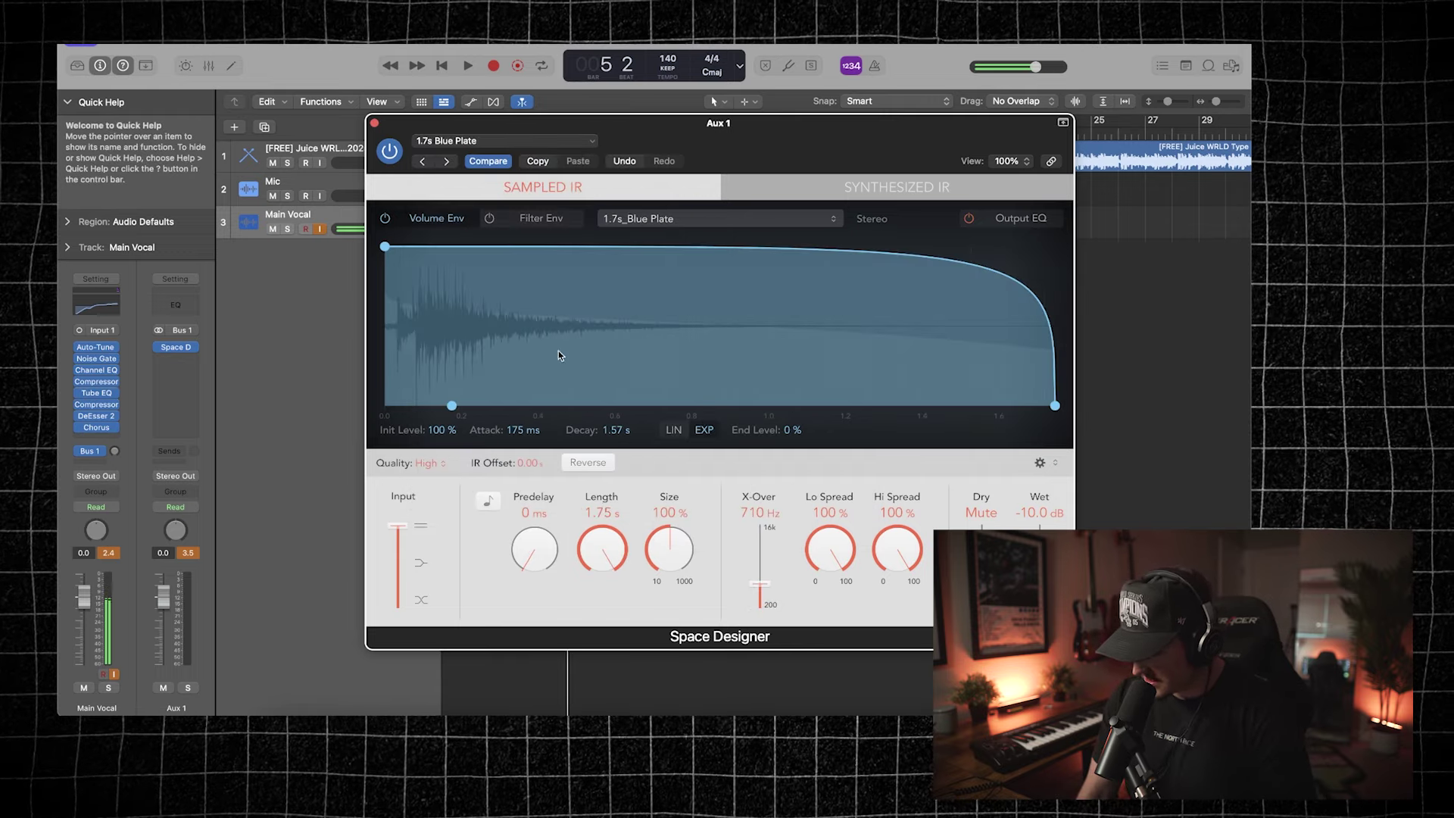
left_click(374, 123)
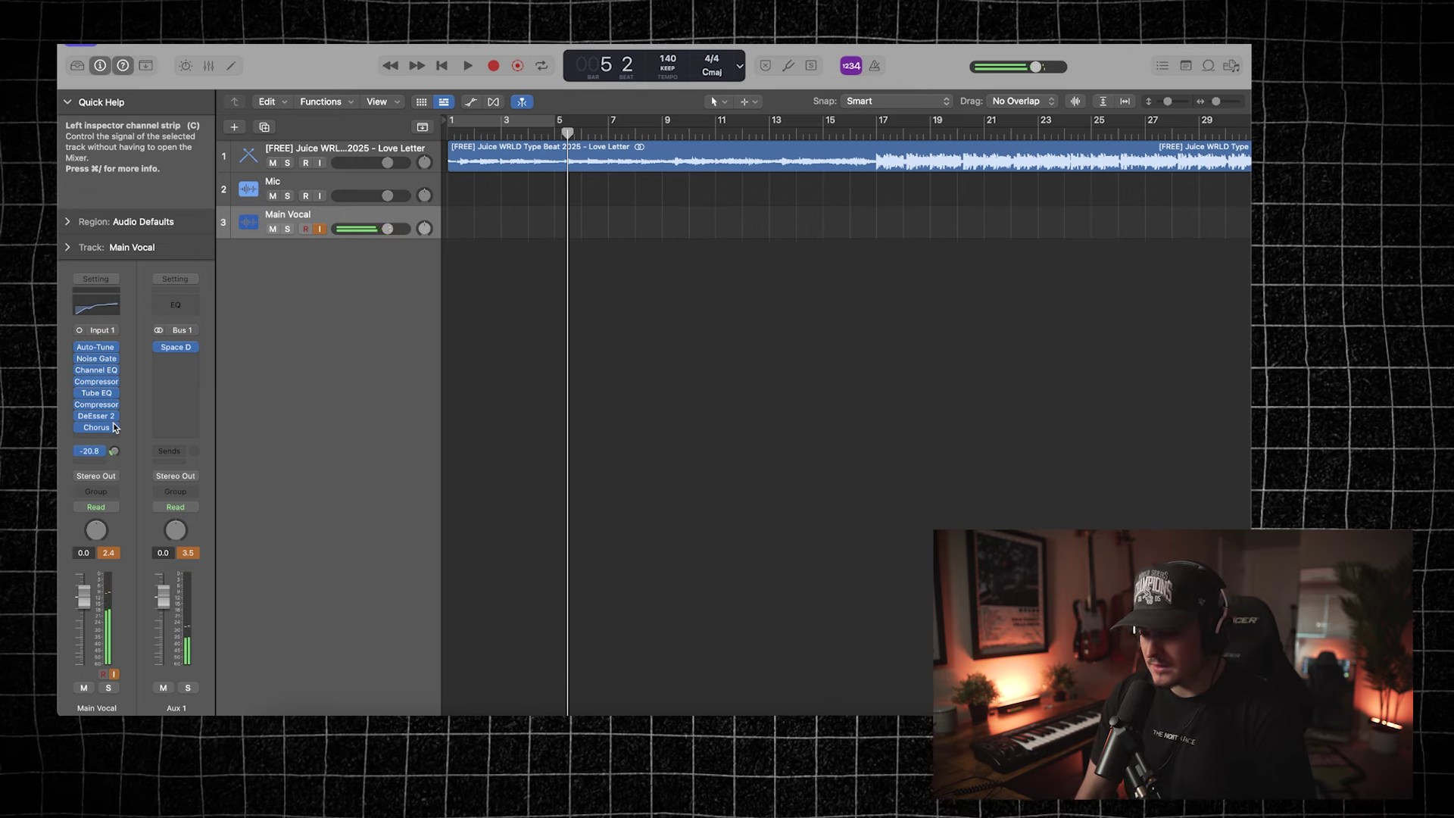
Step: Play the beat from the start while fine-tuning the Main Vocal's Bus 1 send level, and stop playback
key("Return")
key("space")
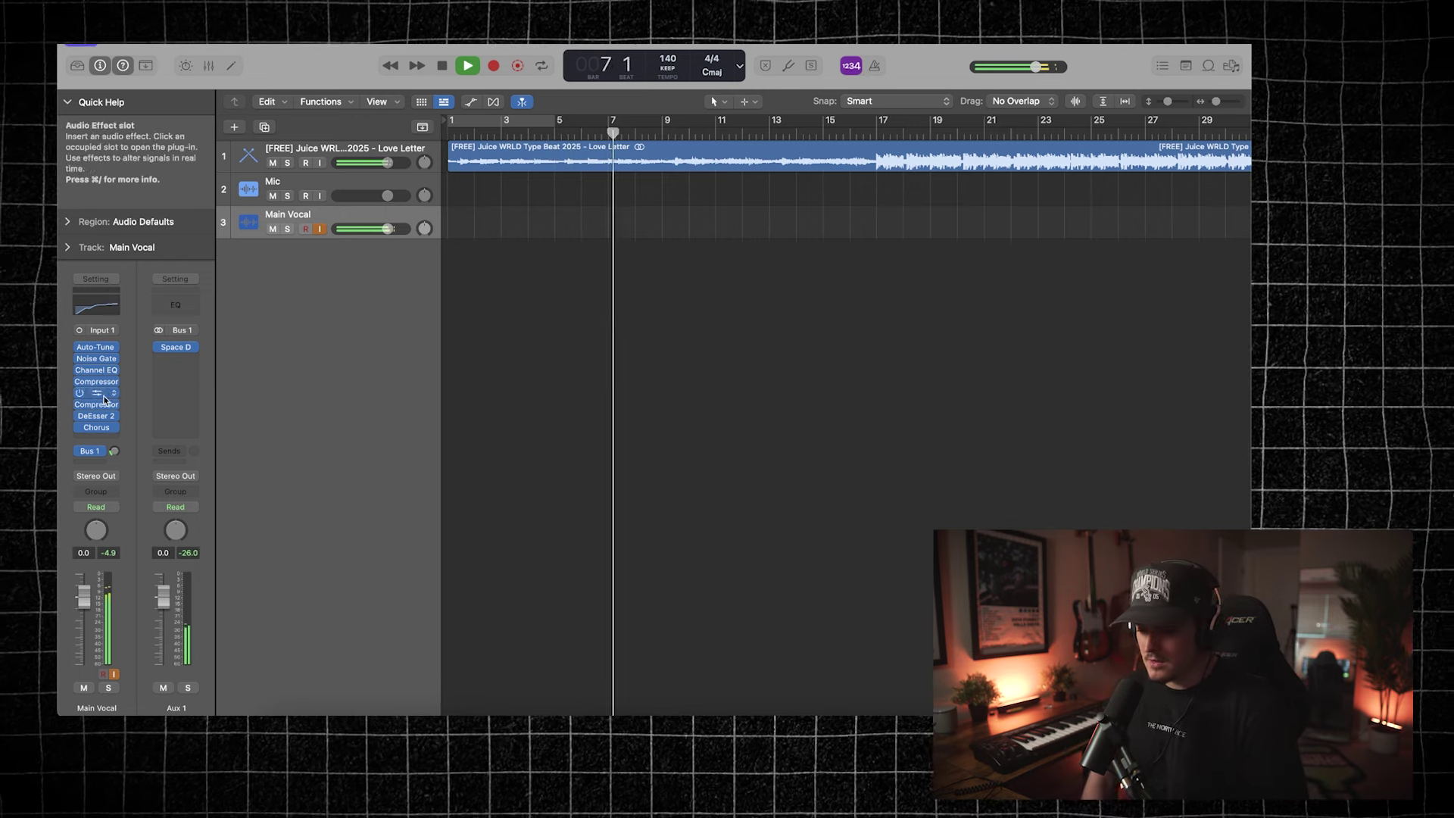
left_click_drag(114, 452, 112, 448)
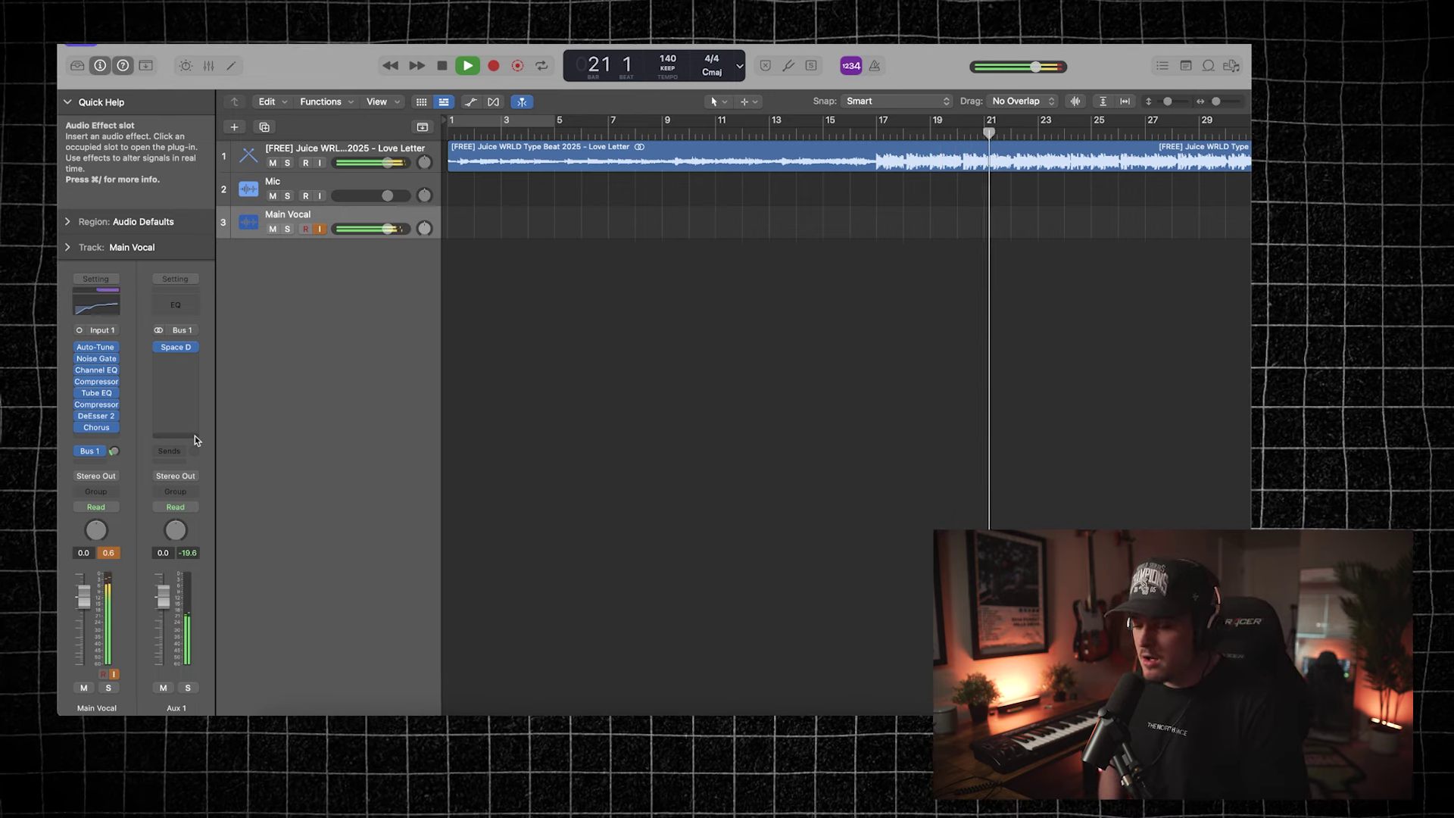
key("space")
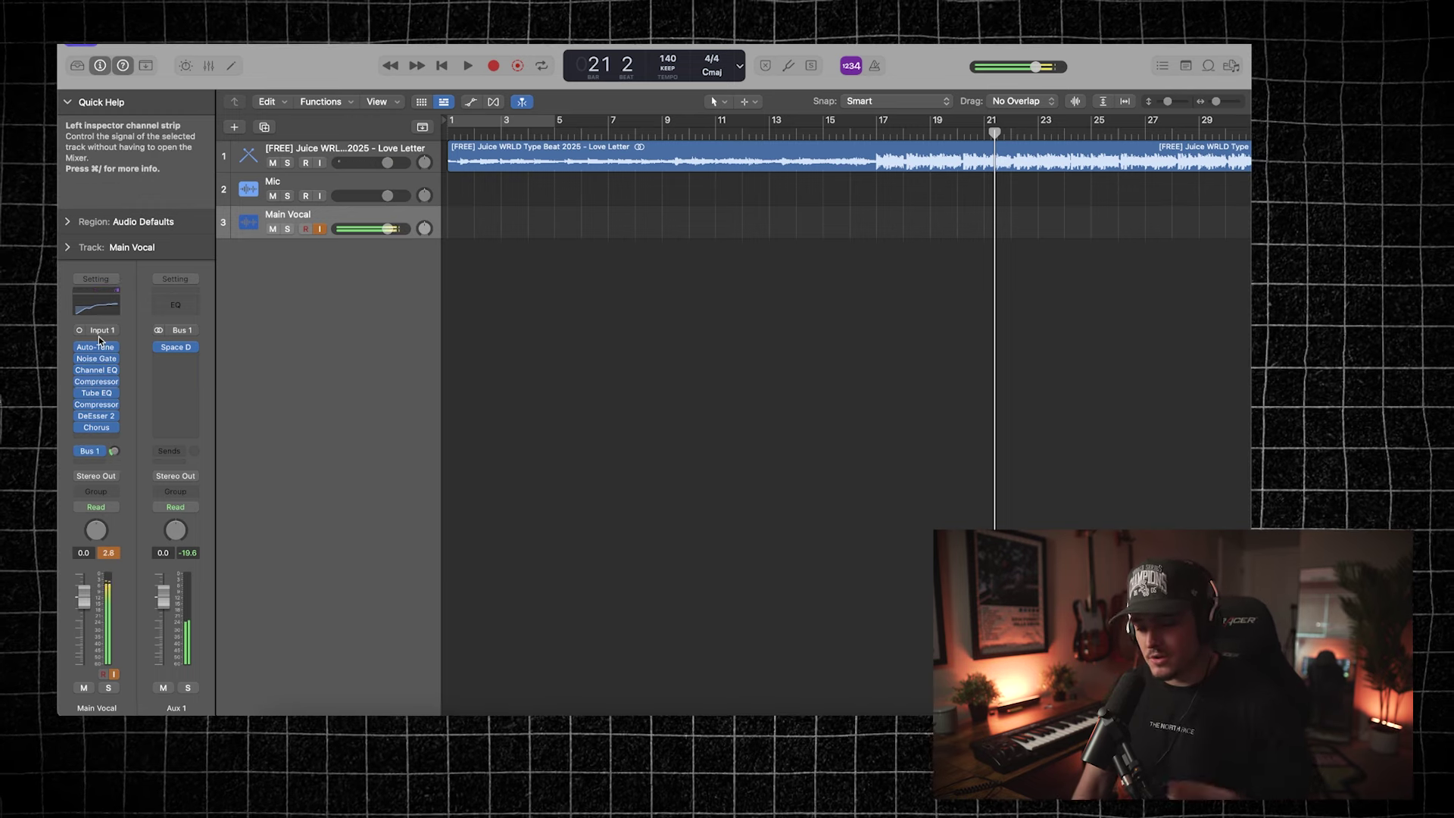
Step: Add a second send on the Main Vocal track to Bus 2
left_click(86, 457)
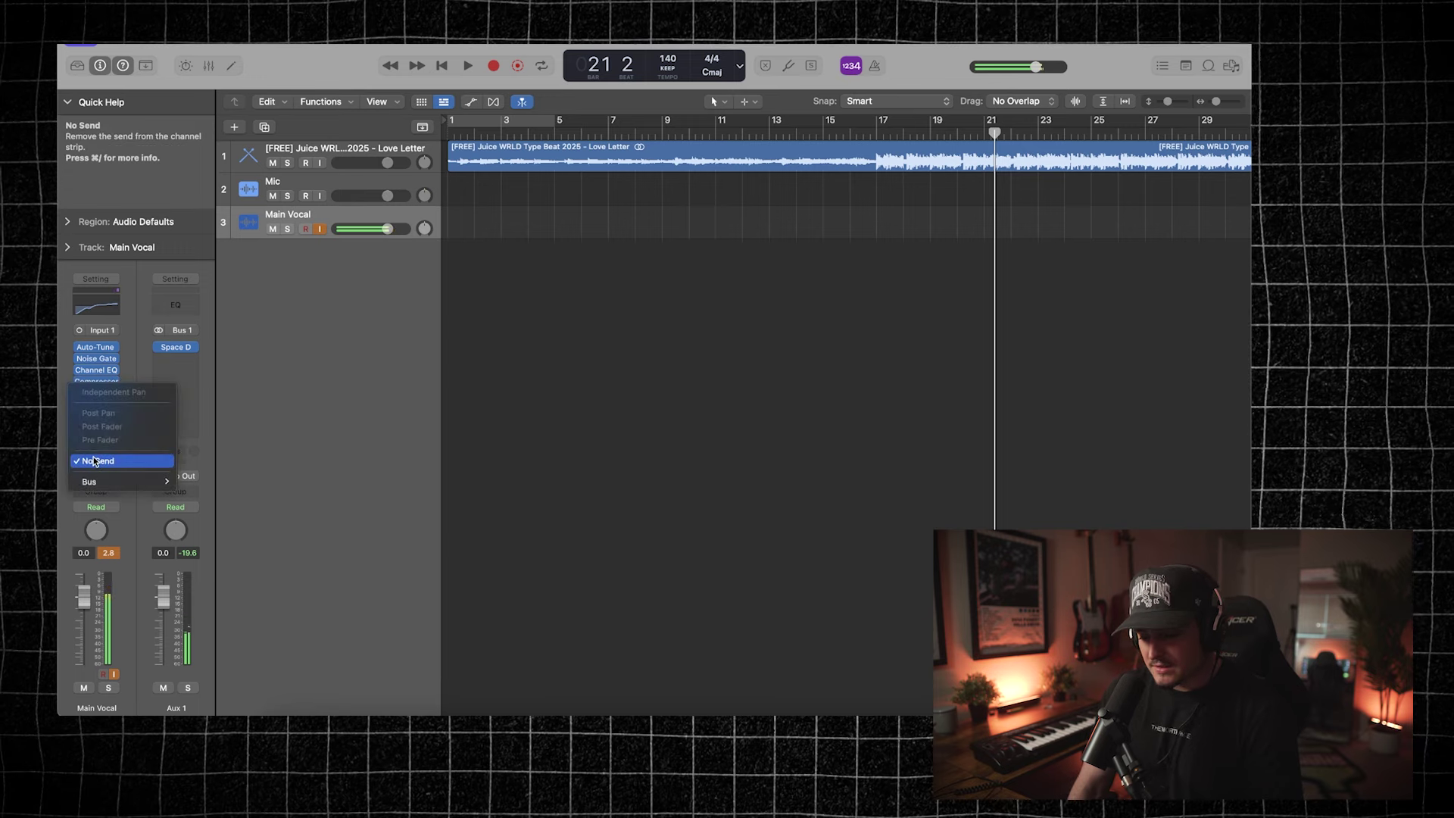
mouse_move(136, 482)
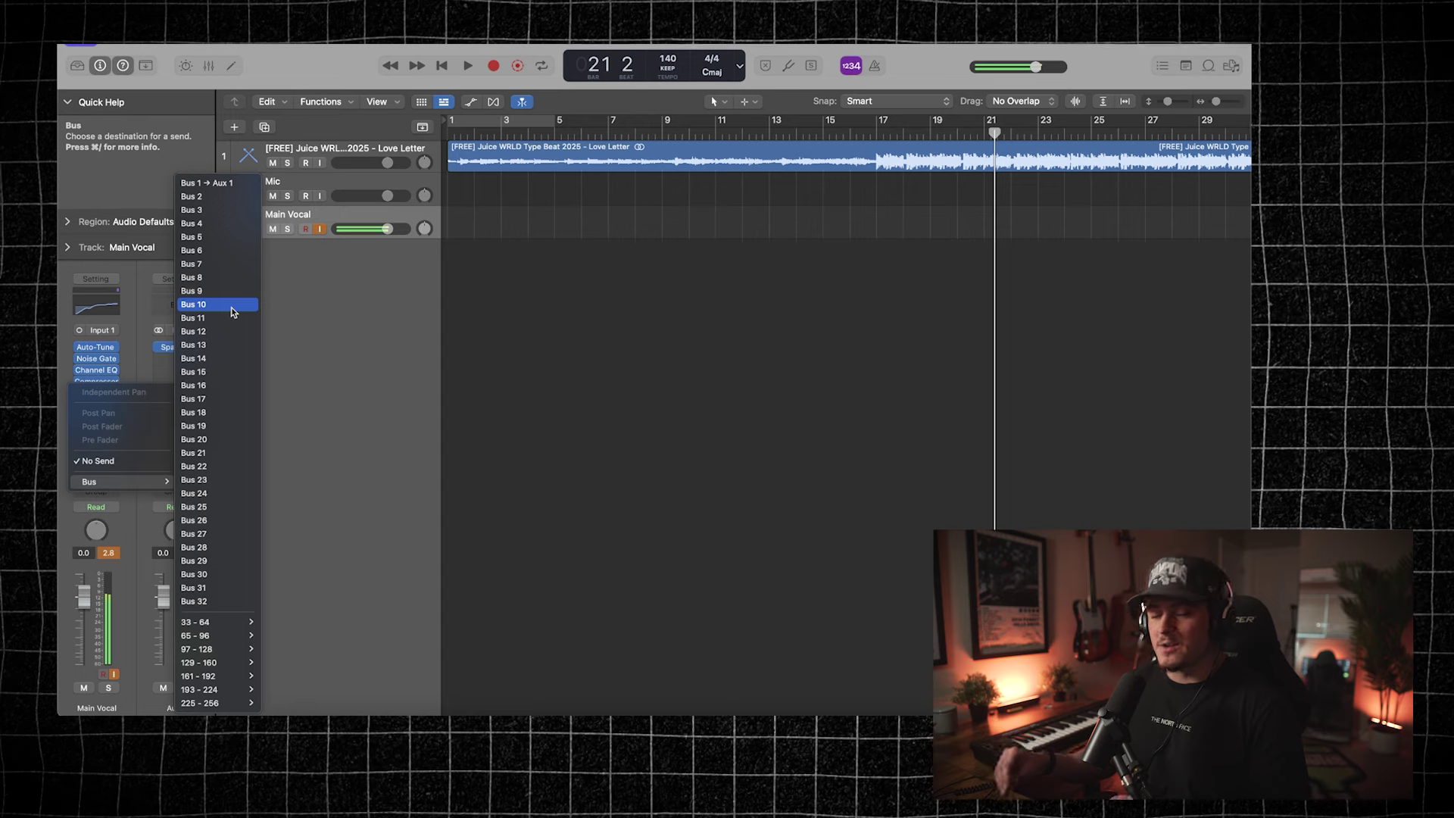
left_click(249, 194)
Step: Insert an Echo delay on the Aux 2 channel fed by Bus 2 and adjust its note value
left_click(174, 337)
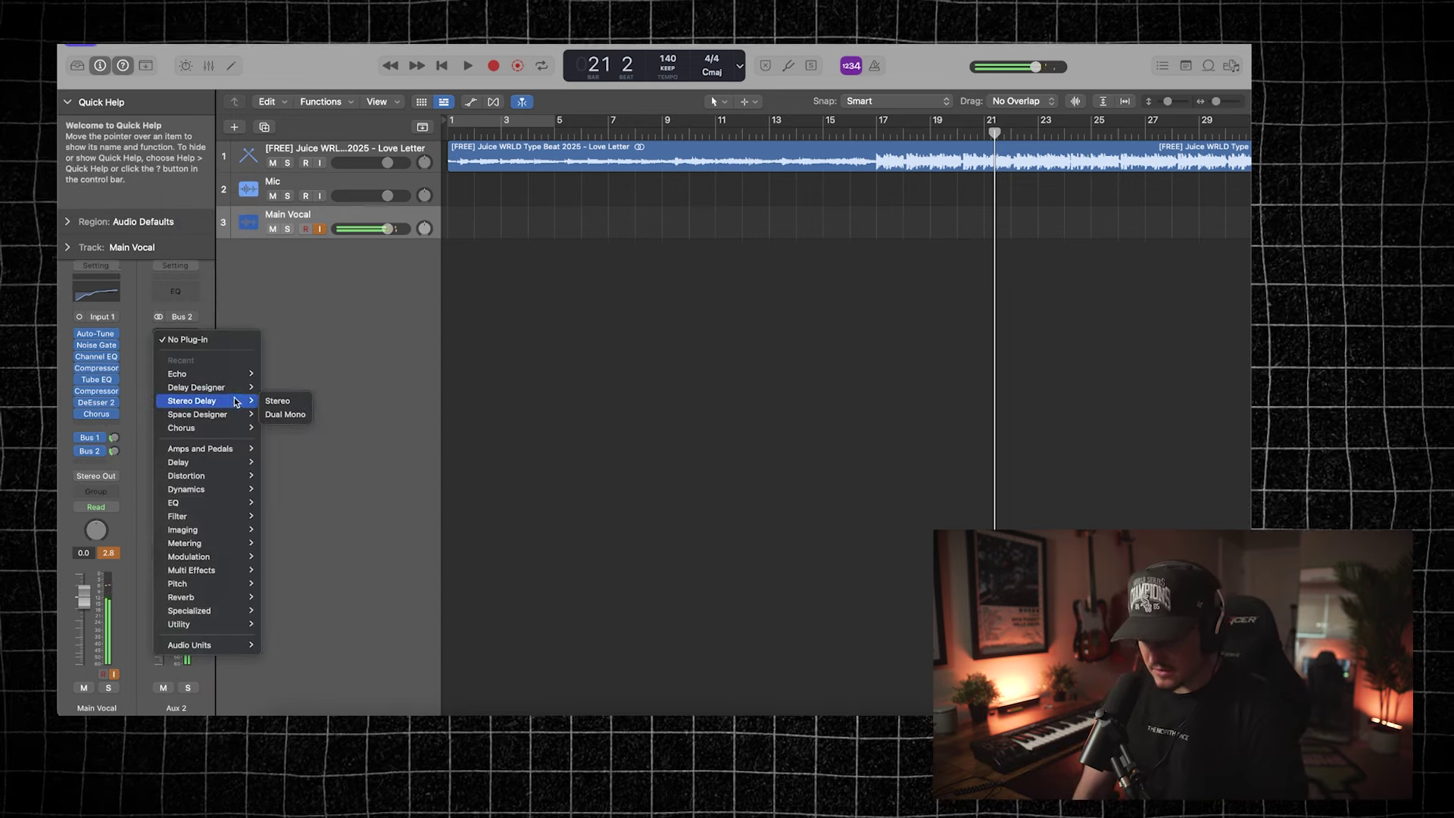
mouse_move(237, 376)
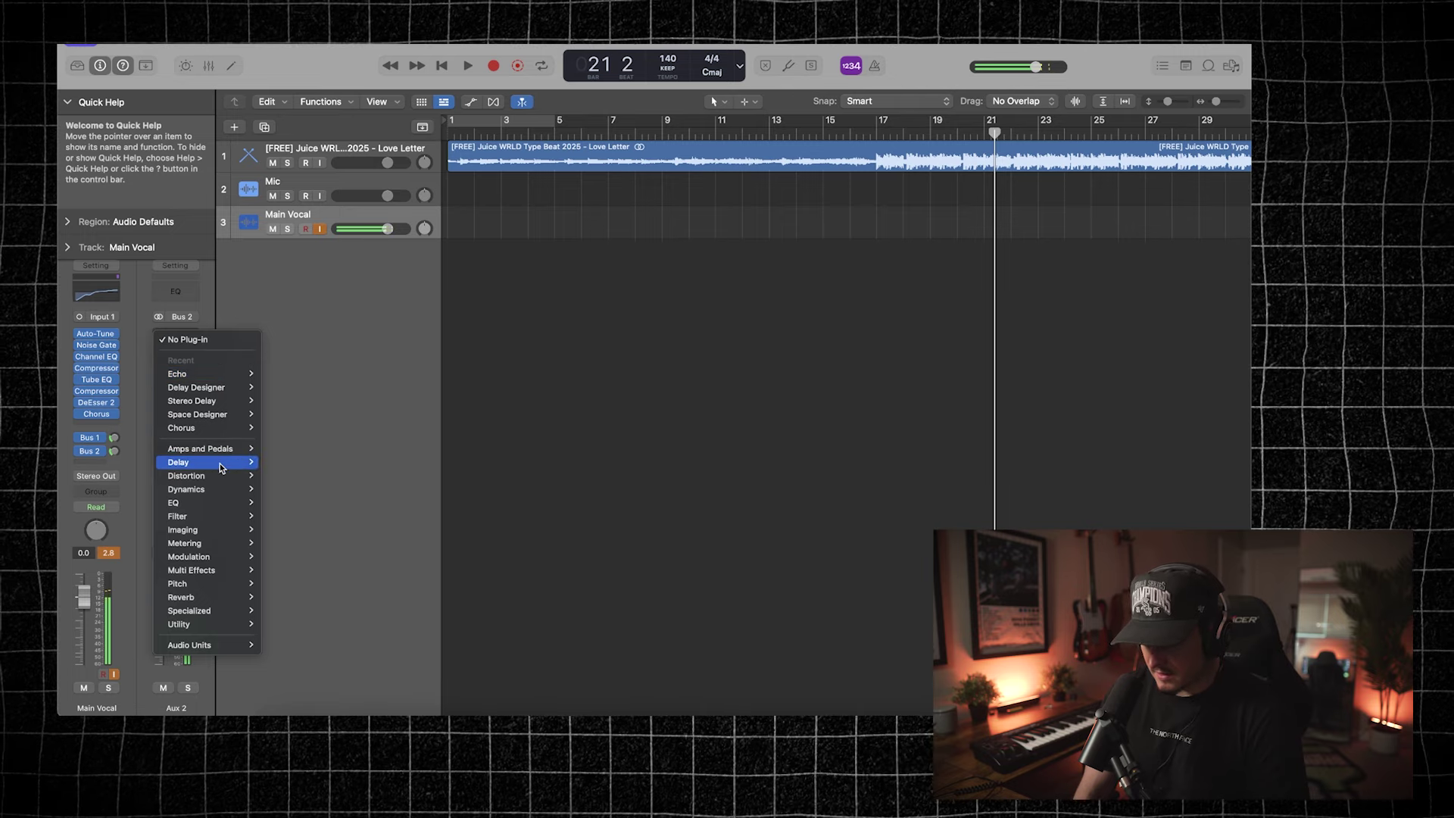
mouse_move(227, 462)
left_click(368, 476)
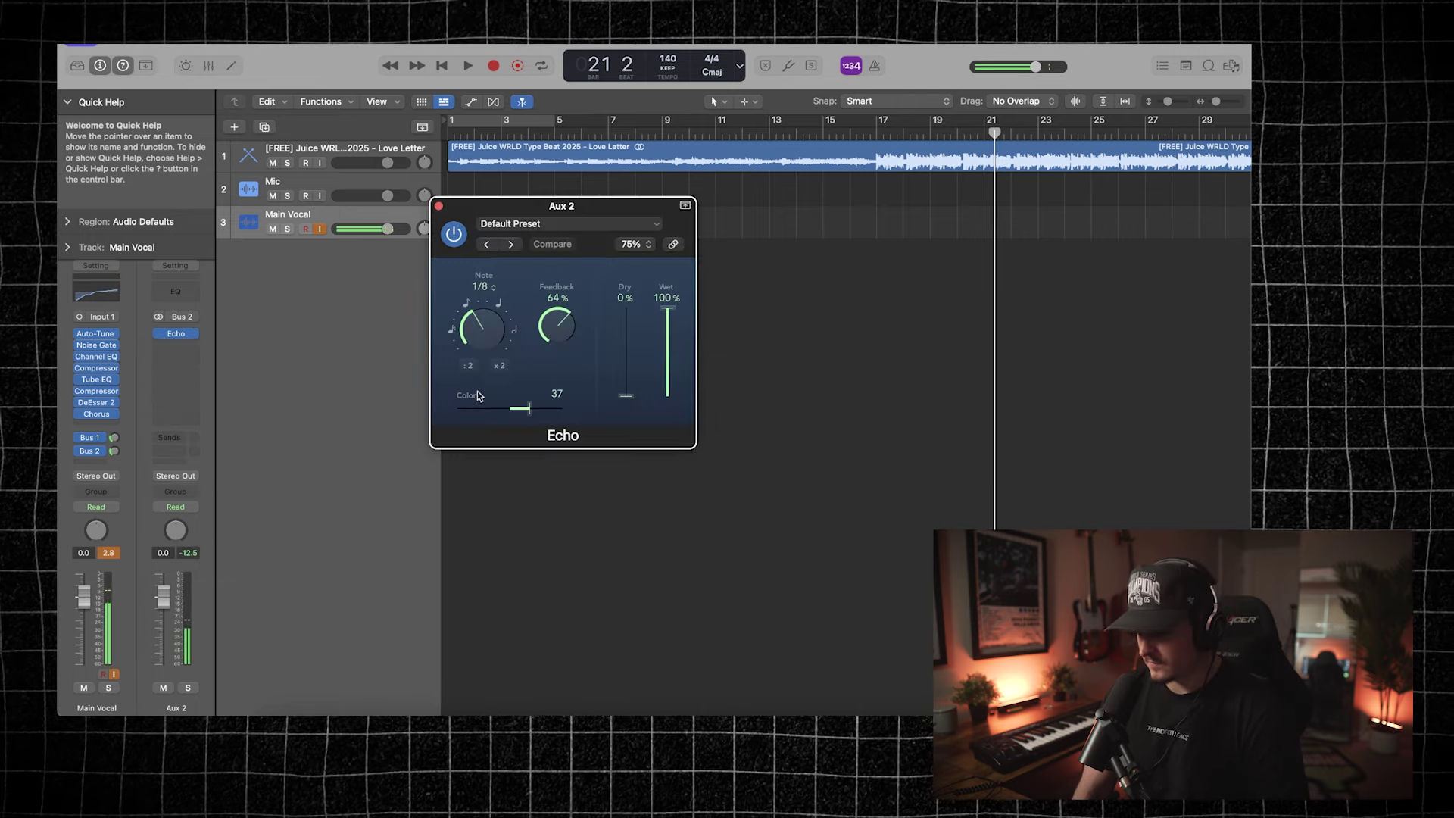
left_click_drag(482, 325, 482, 275)
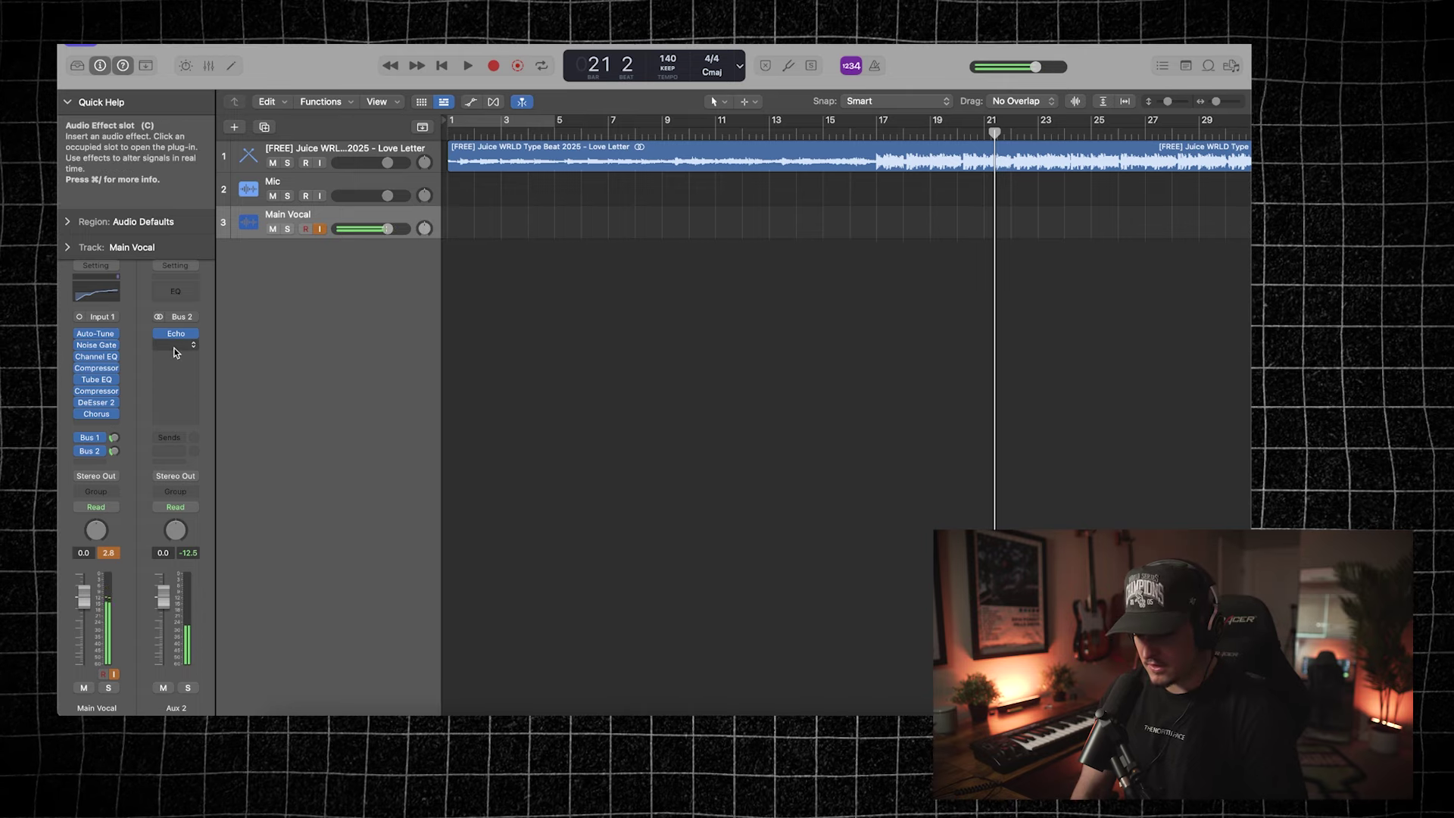
Step: Insert a stereo Space Designer after the Echo on Aux 2, adjust its dry/wet levels during playback, and close the plug-in window
left_click(175, 345)
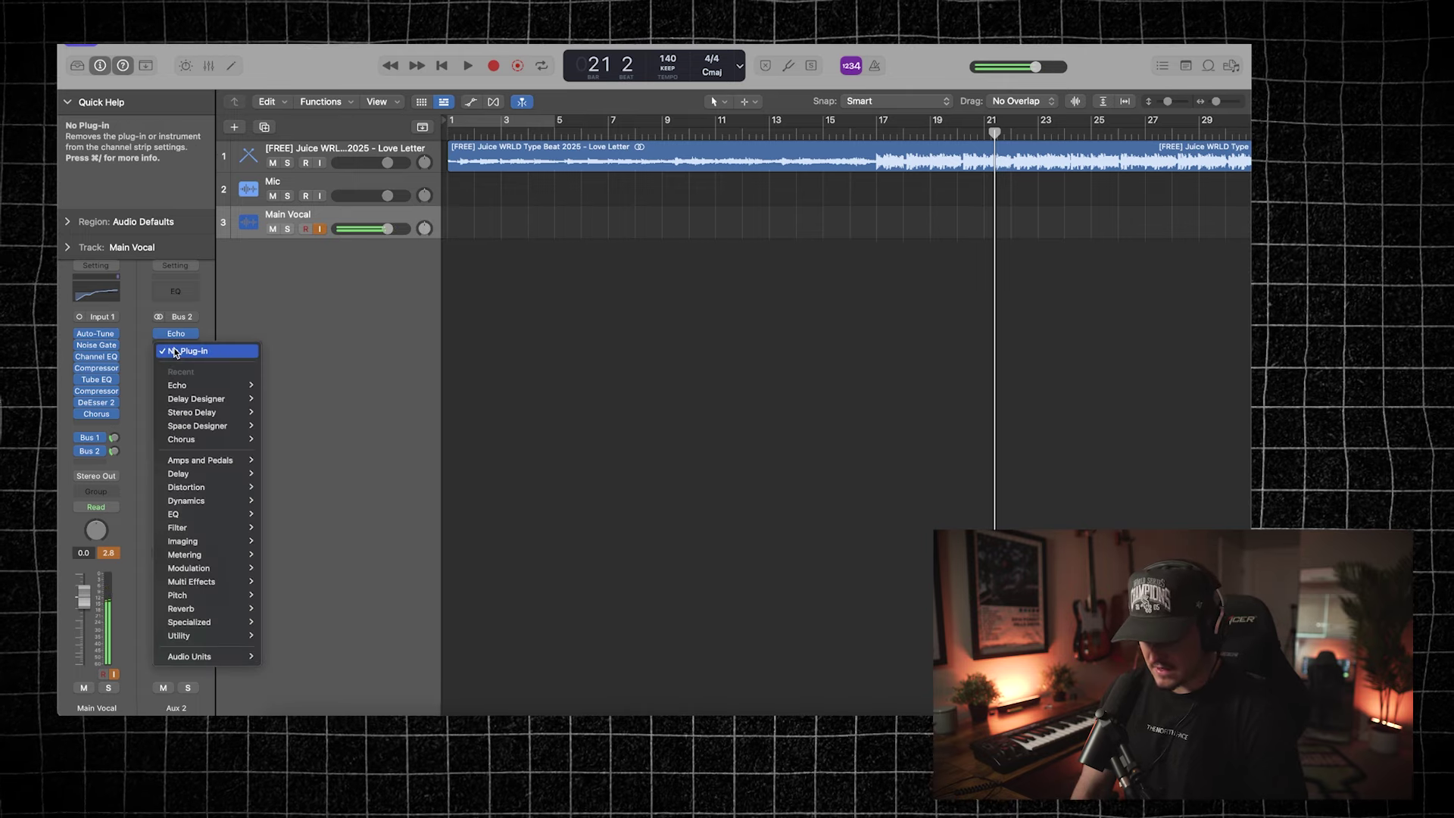
mouse_move(222, 614)
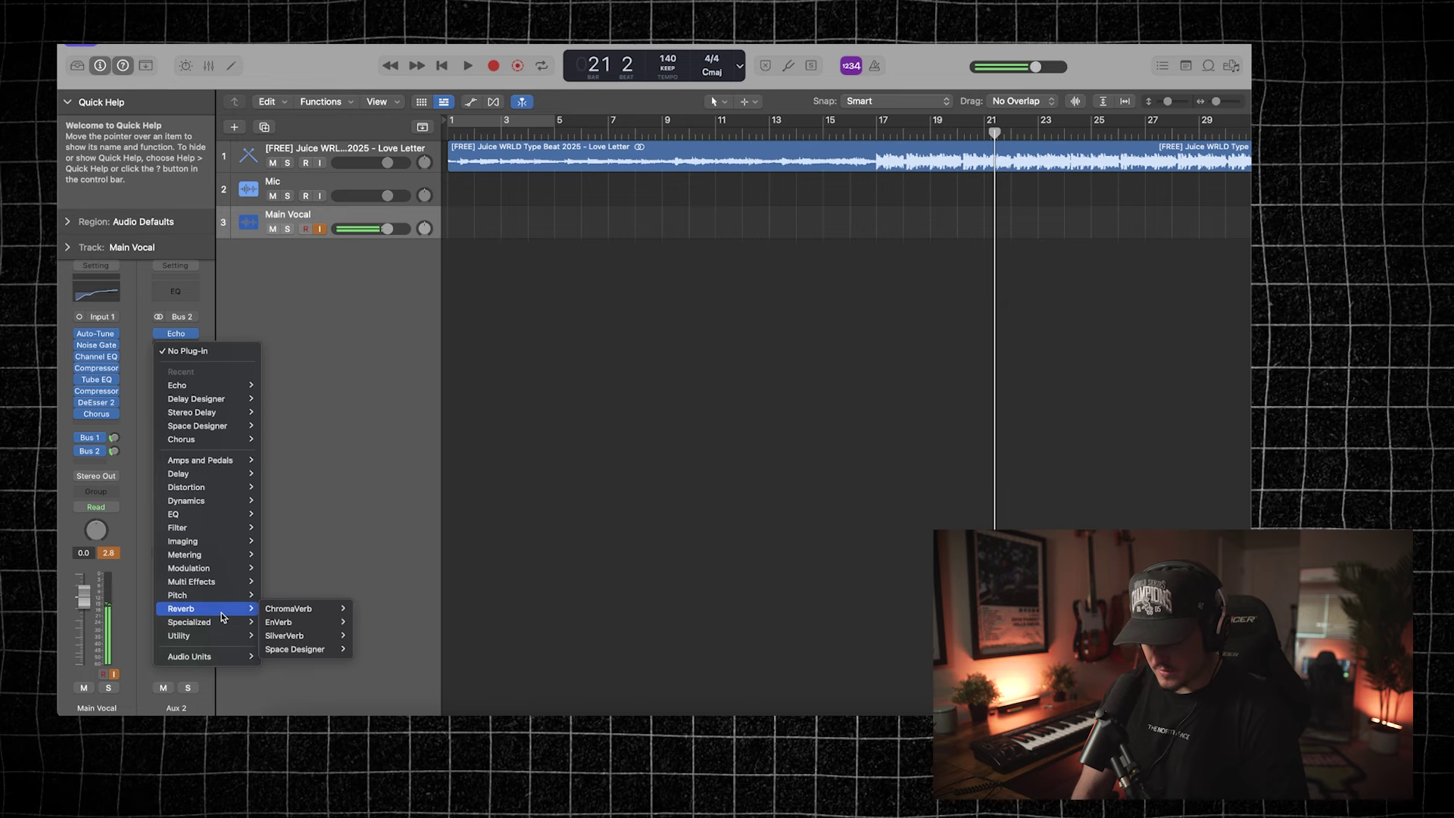
left_click(371, 650)
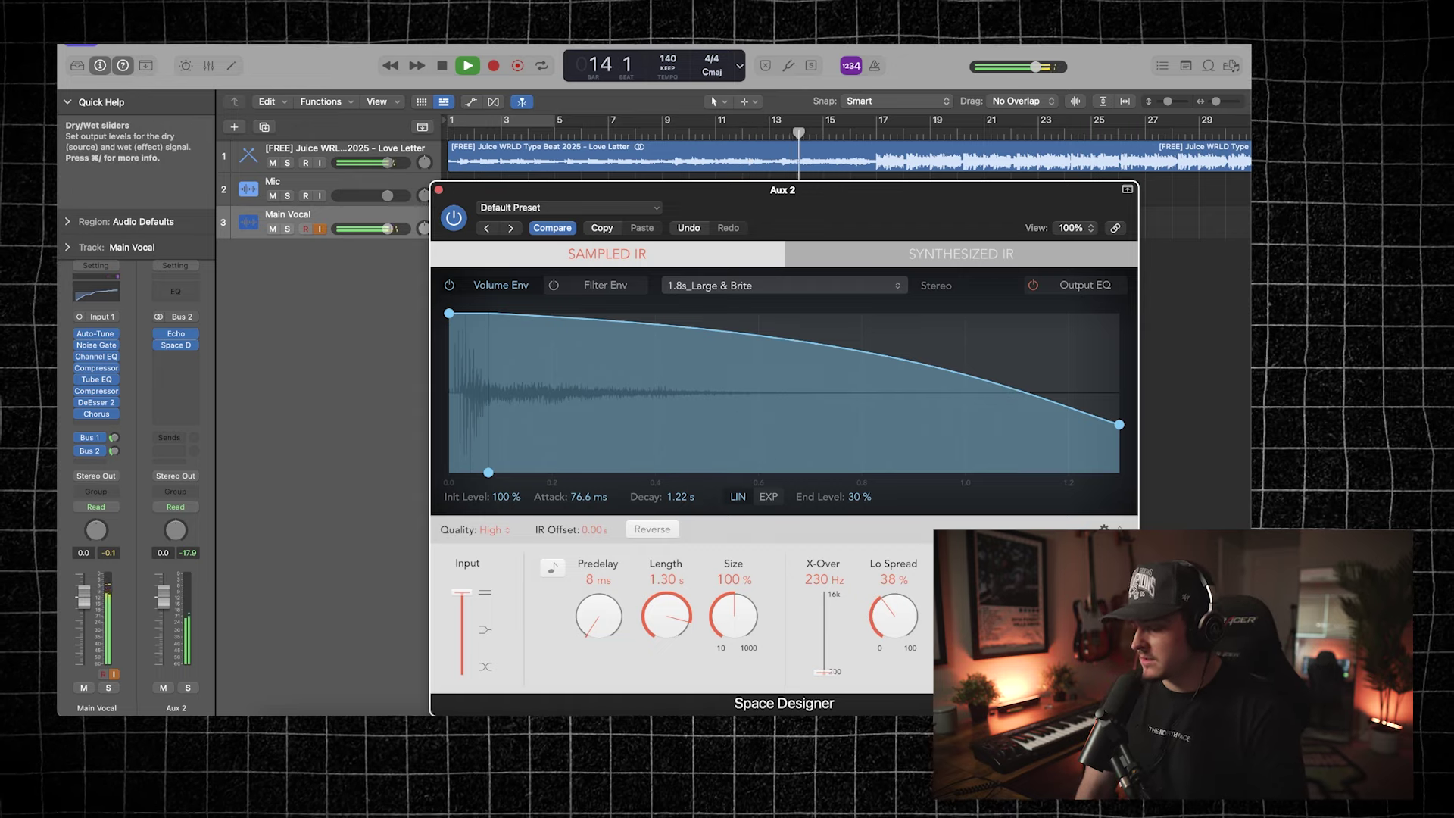
left_click(439, 190)
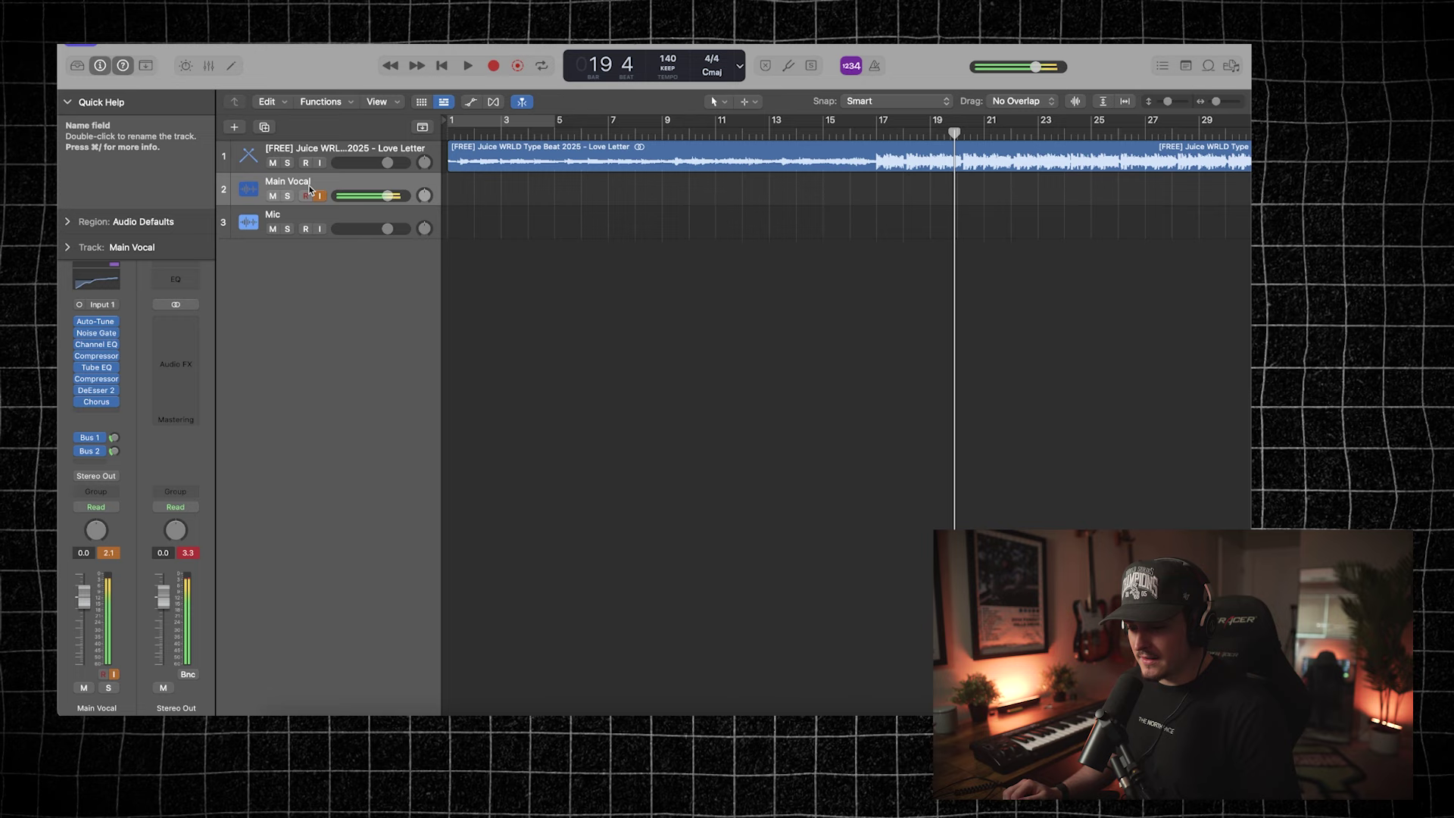
Step: Duplicate the Main Vocal track with its channel settings, directly above the Mic track
key("super+d")
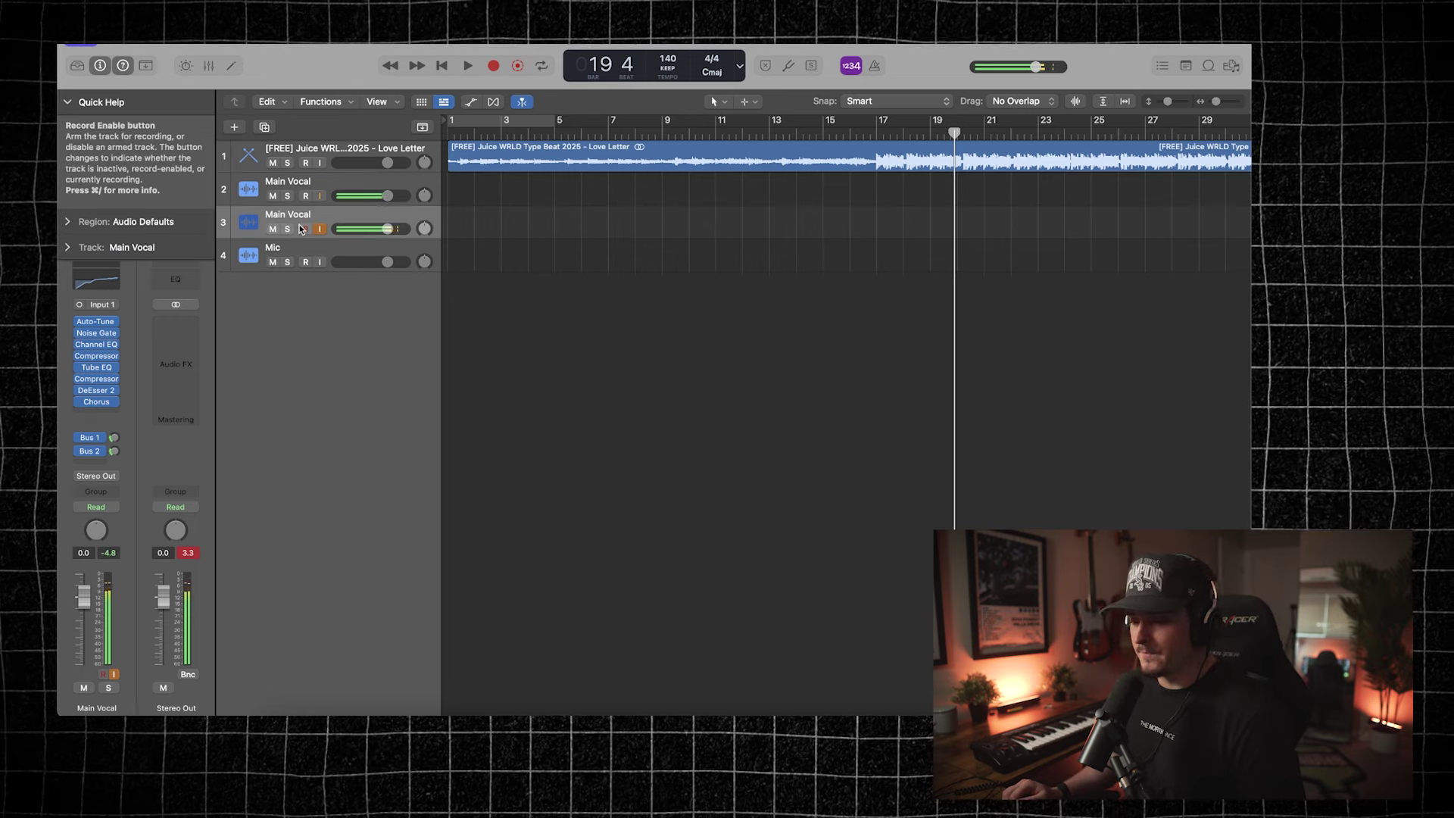
left_click(326, 180)
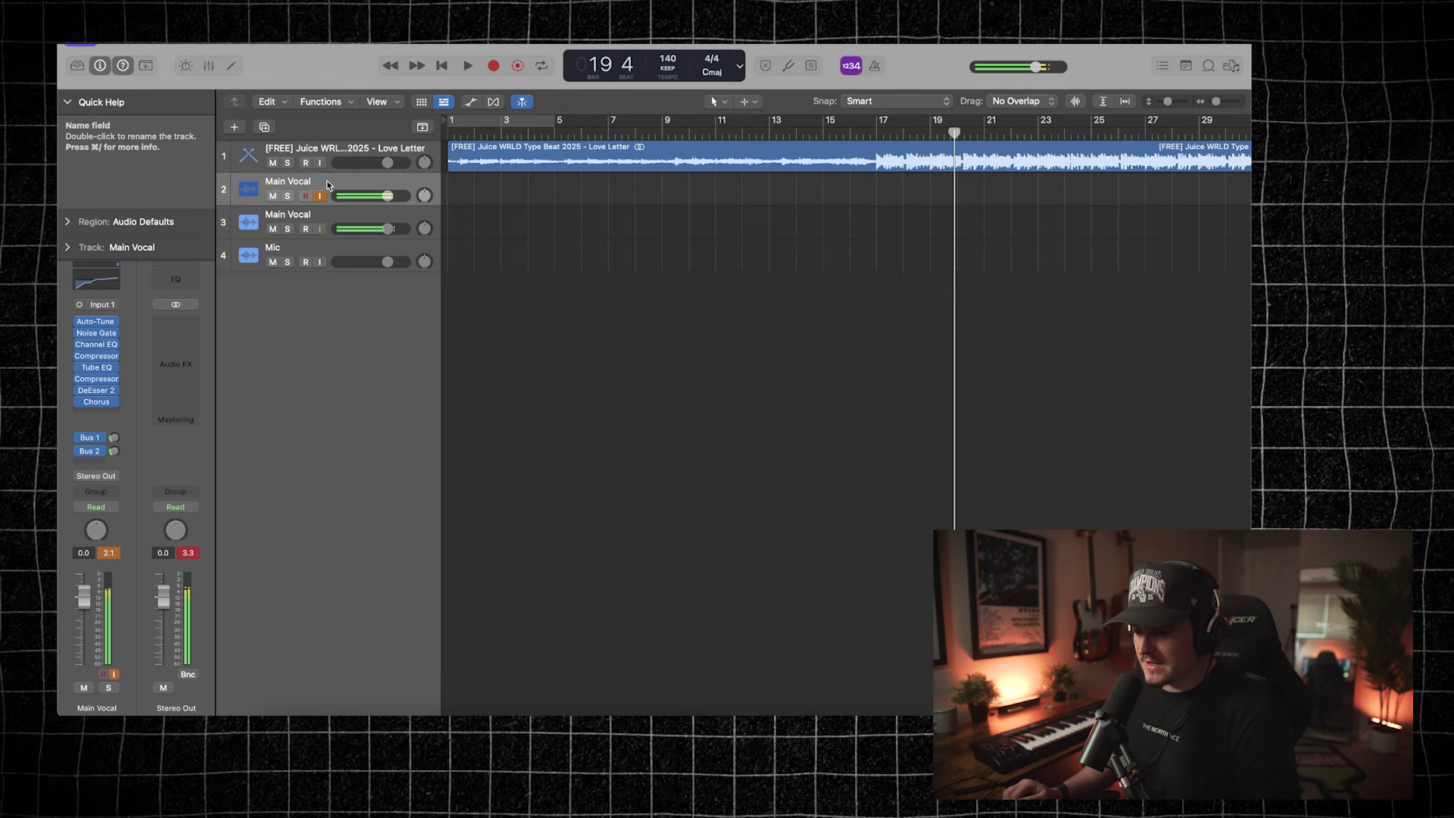
left_click(662, 133)
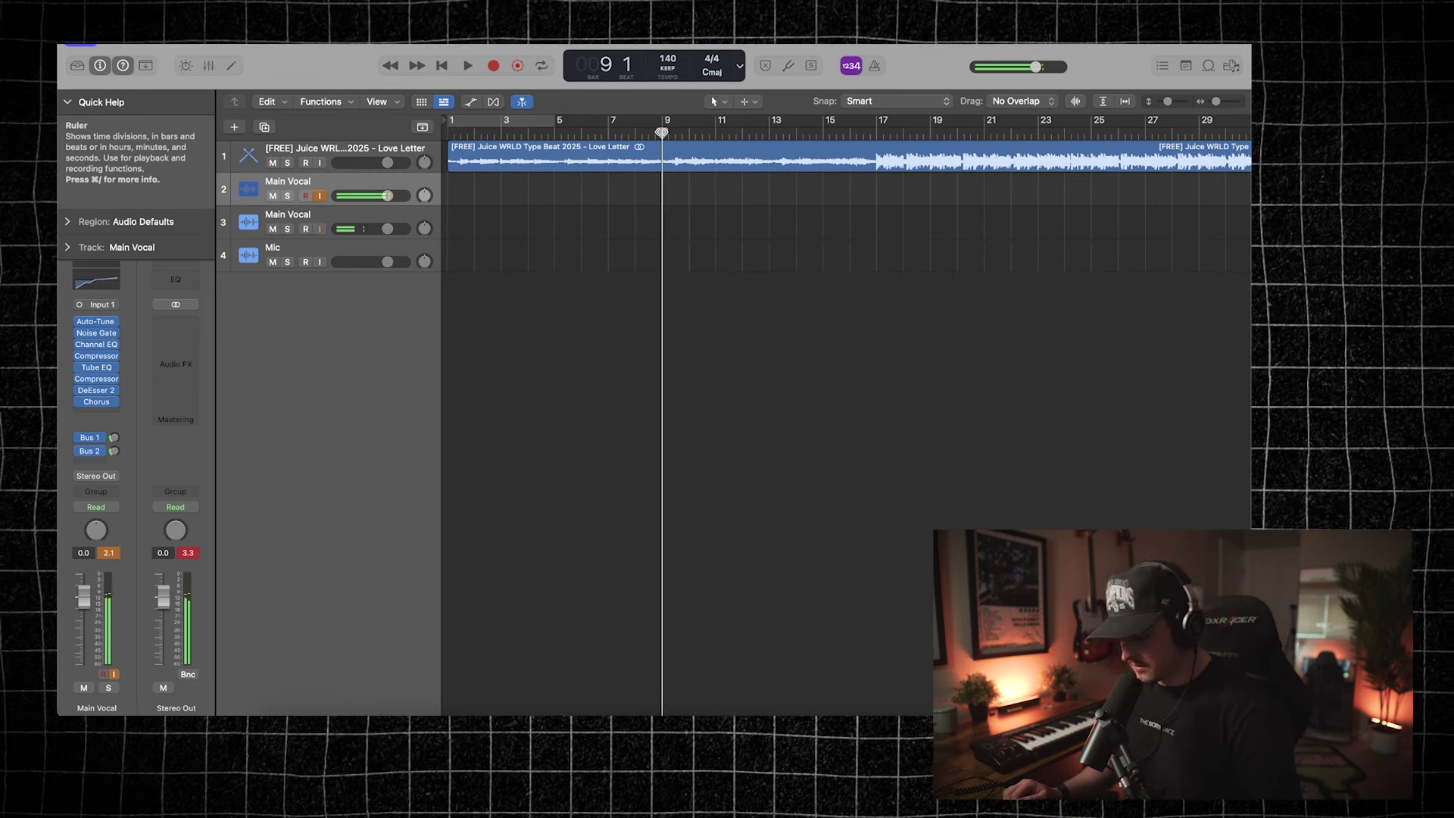
key("r")
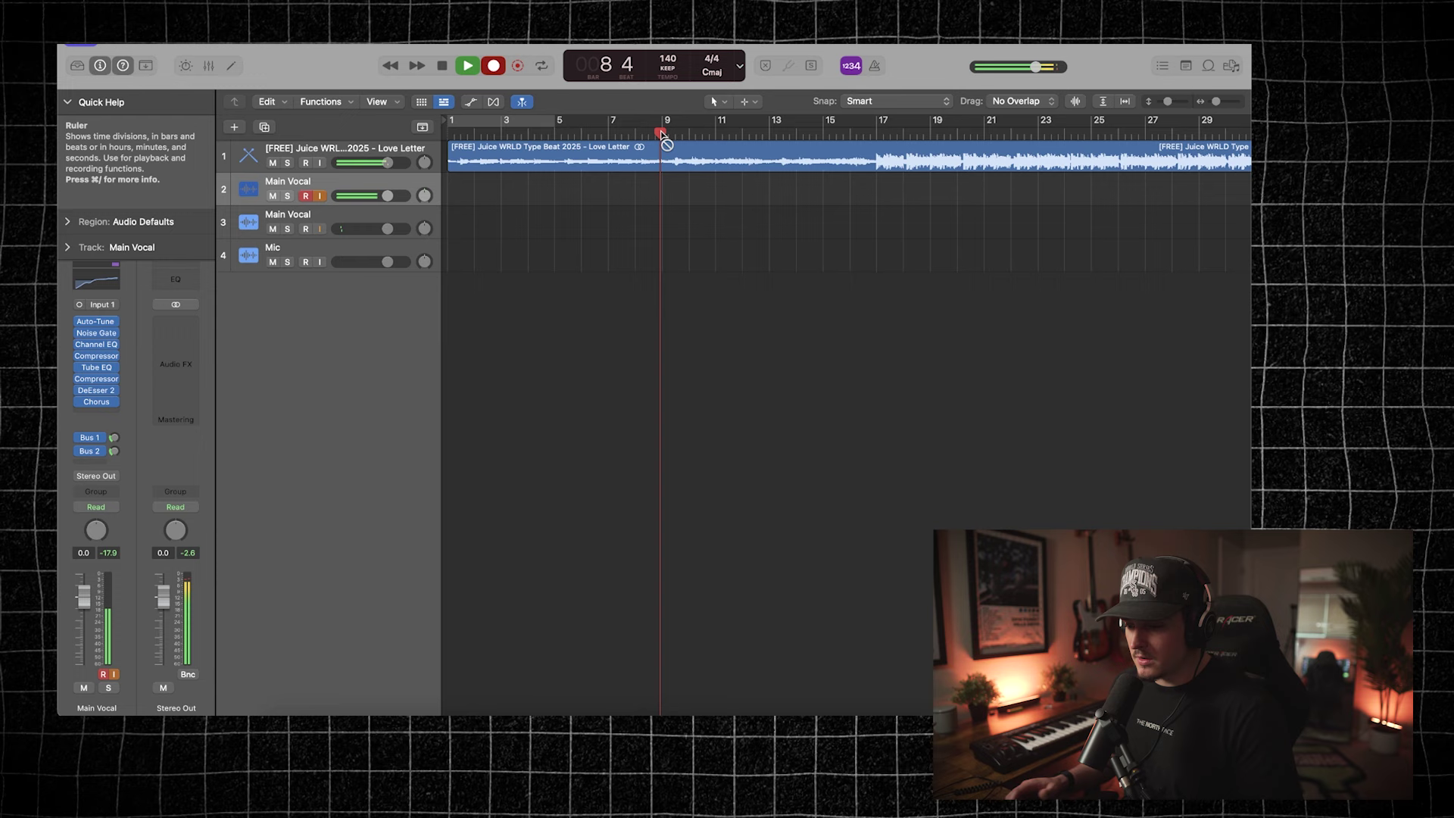
key("space")
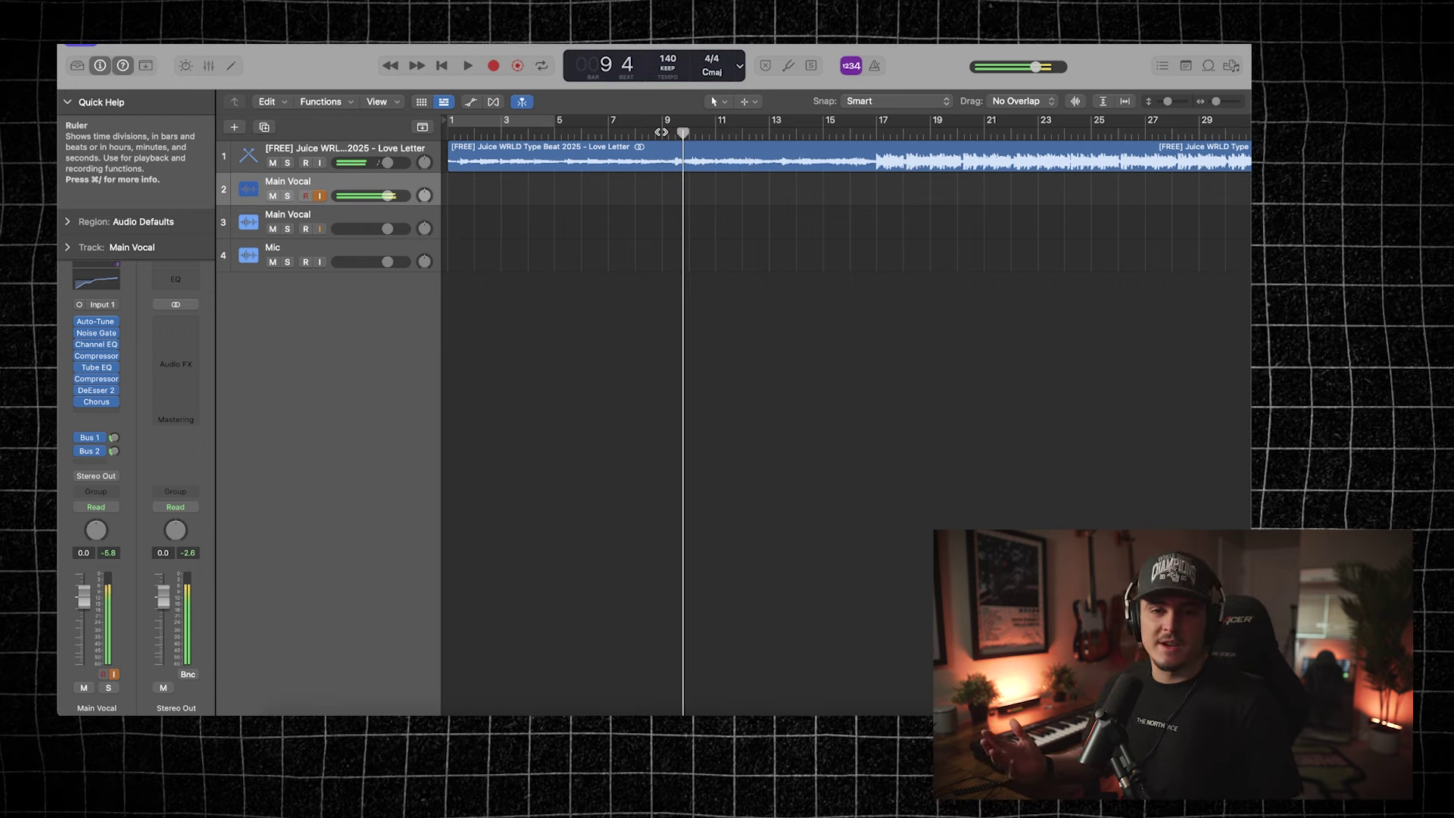
left_click(660, 134)
key("r")
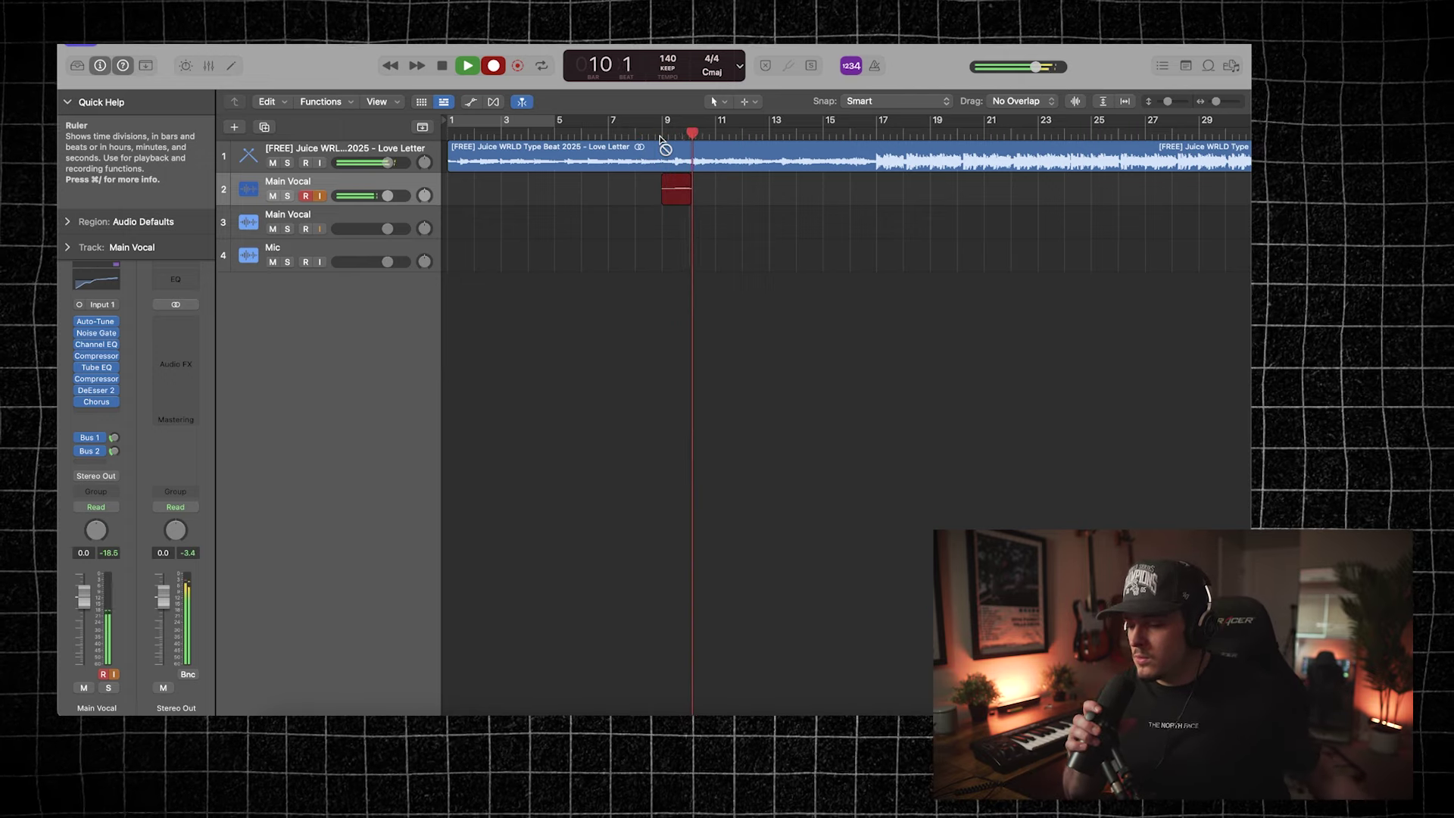
key("space")
key("Delete")
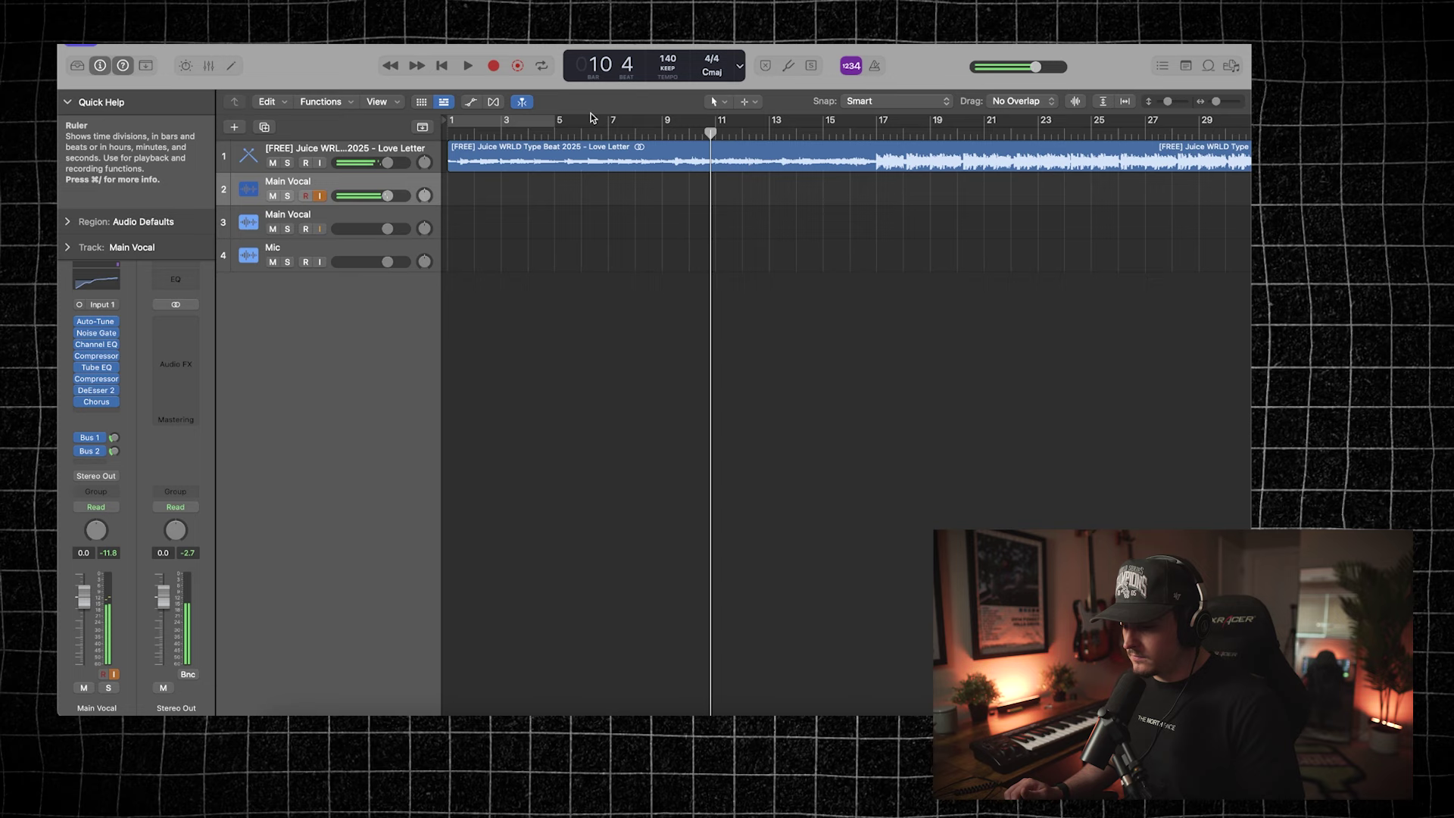
Step: Record a vocal take on the first Main Vocal track from about bar 7 to bar 21
left_click(597, 132)
key("r")
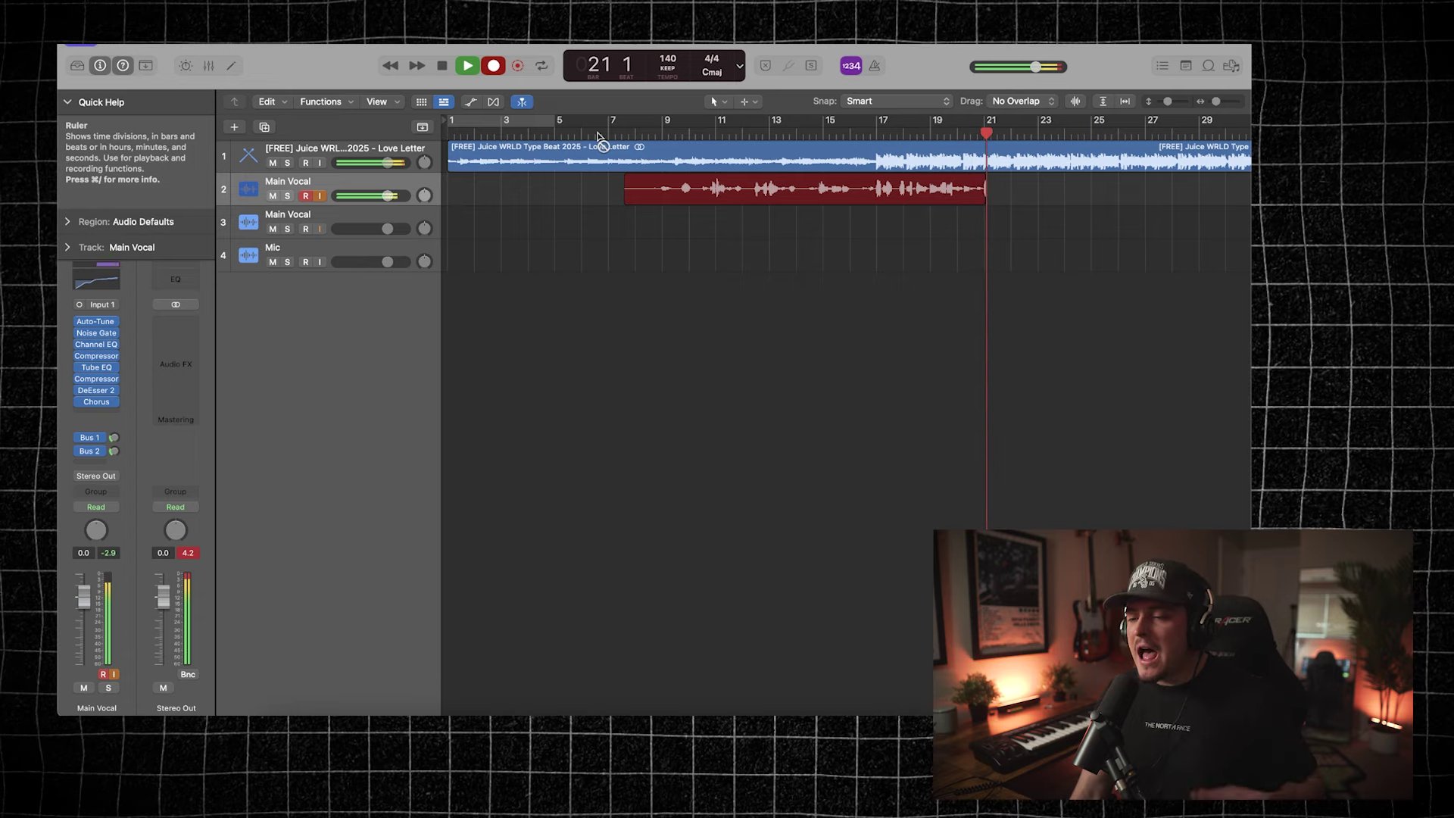
key("space")
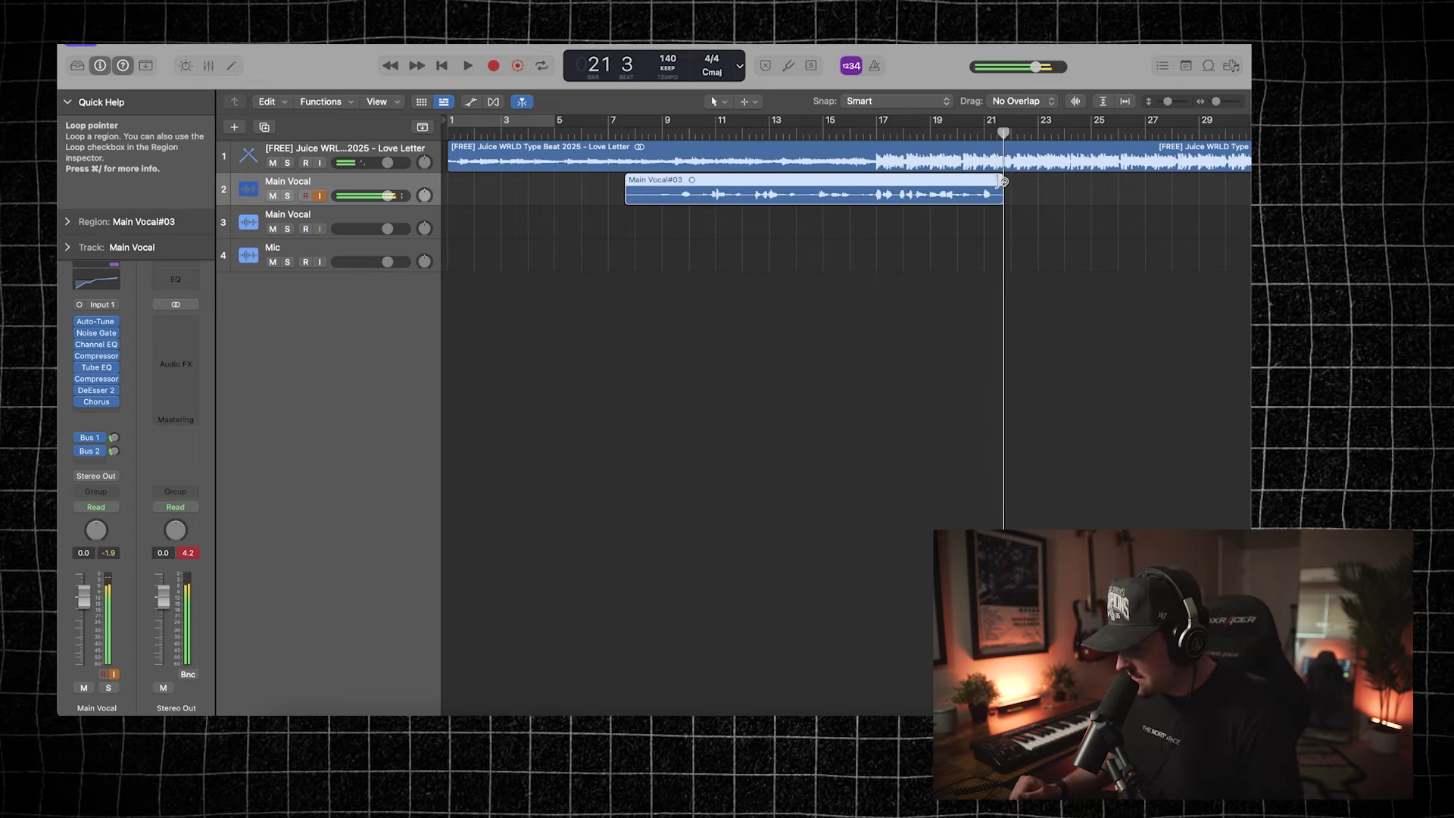
Step: Trim the end of the new vocal take to about bar 20 and play it back from bar 16
left_click_drag(1001, 198, 977, 201)
left_click(854, 134)
key("space")
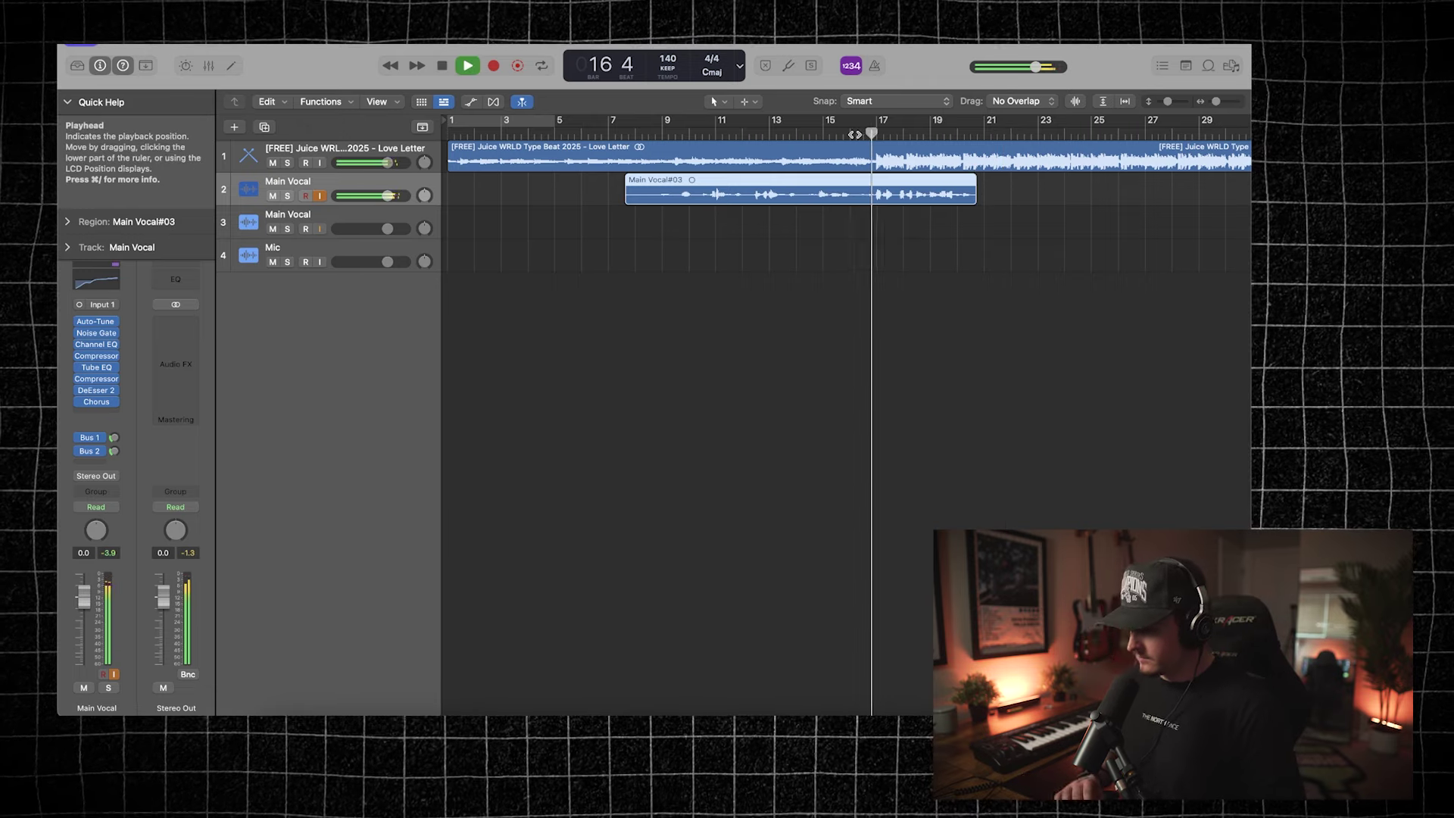
Step: Record an overlapping take on the second Main Vocal track from bar 16 and trim its start to just before bar 19
scroll(847, 210, "up", 3)
scroll(846, 209, "up", 2)
scroll(846, 210, "down", 3)
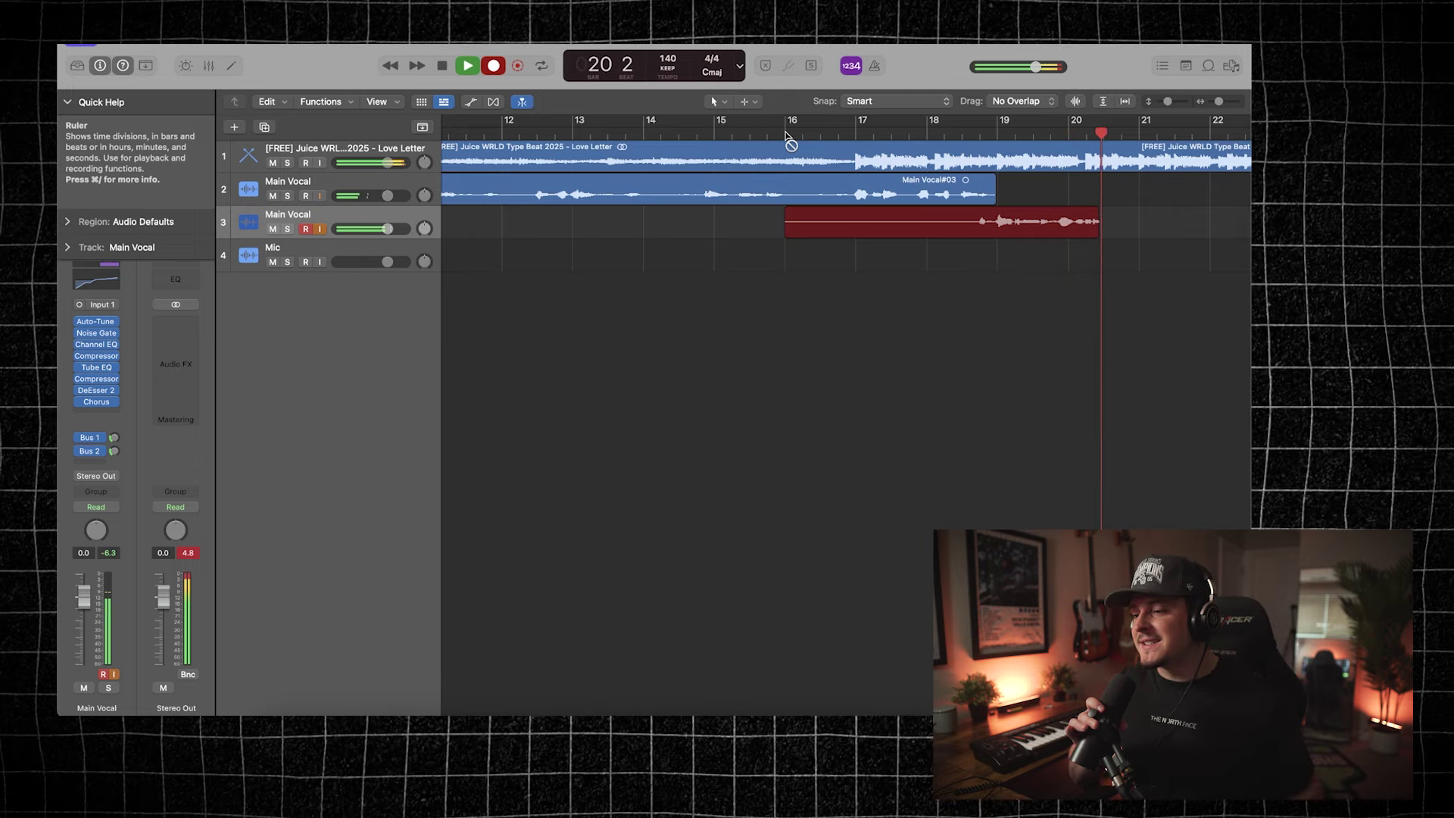
key("space")
left_click_drag(785, 228, 988, 230)
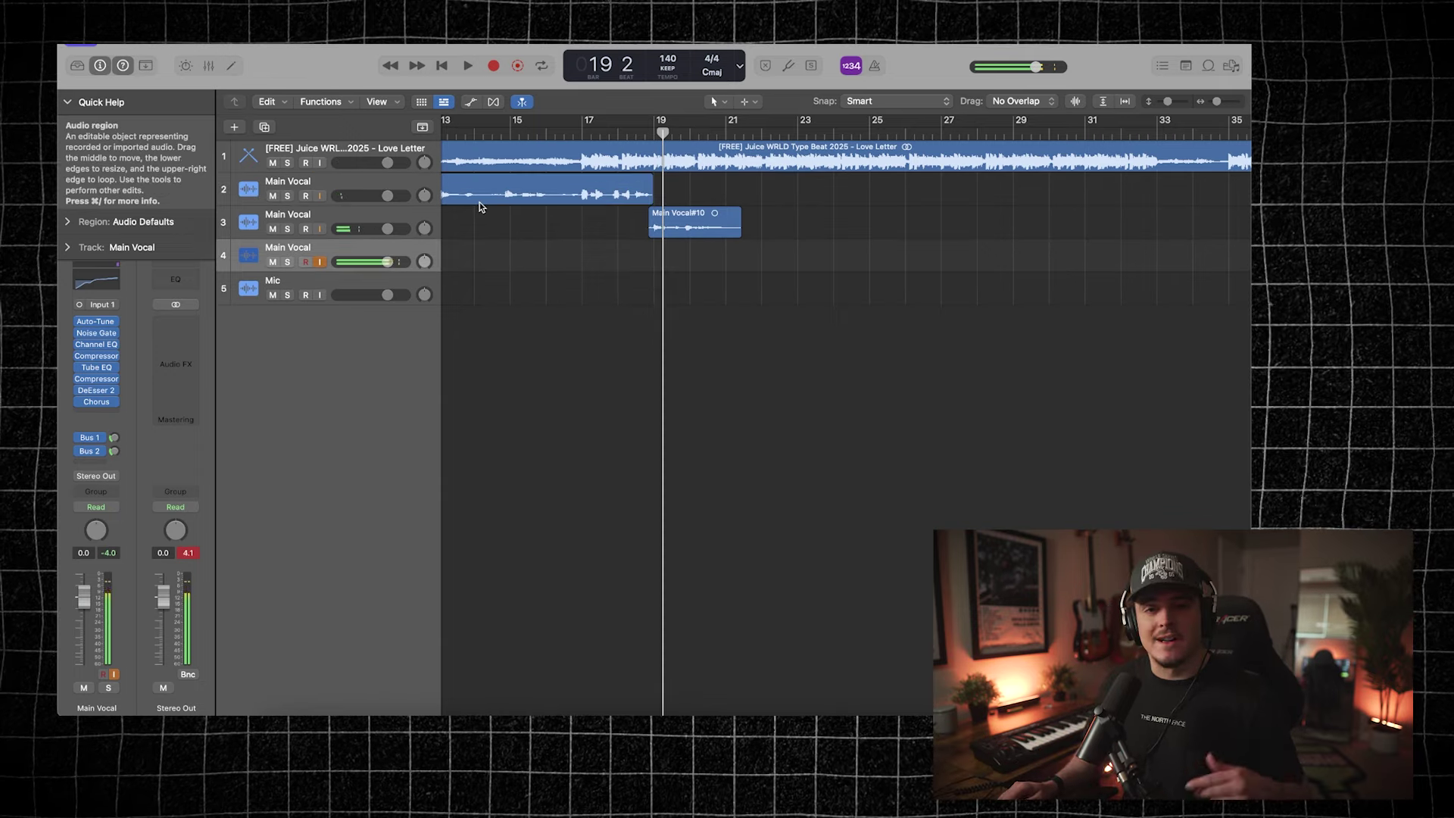
Step: Record a take on the third Main Vocal track from bar 19 and another on the first Main Vocal track from bar 21
key("r")
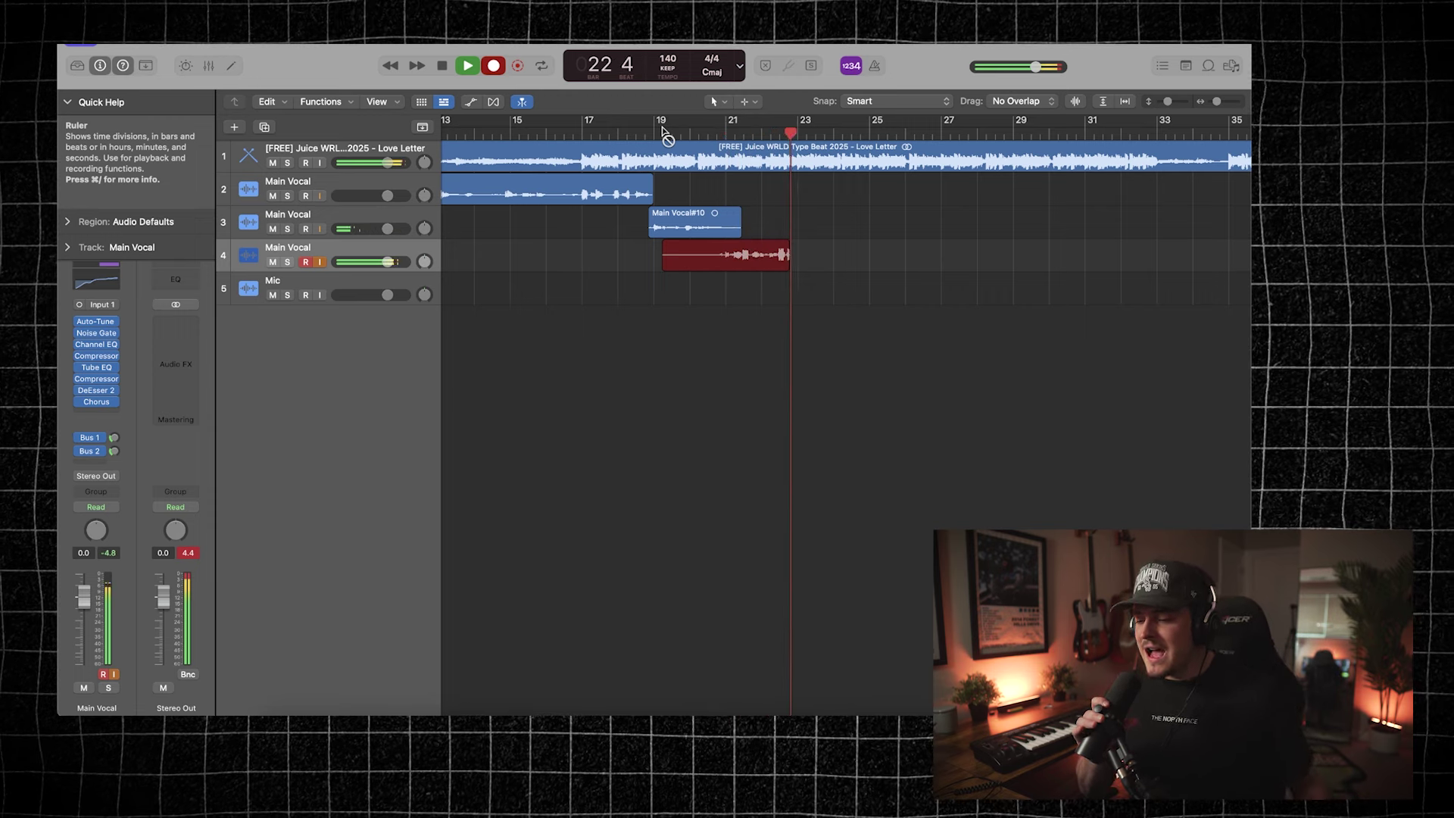
key("space")
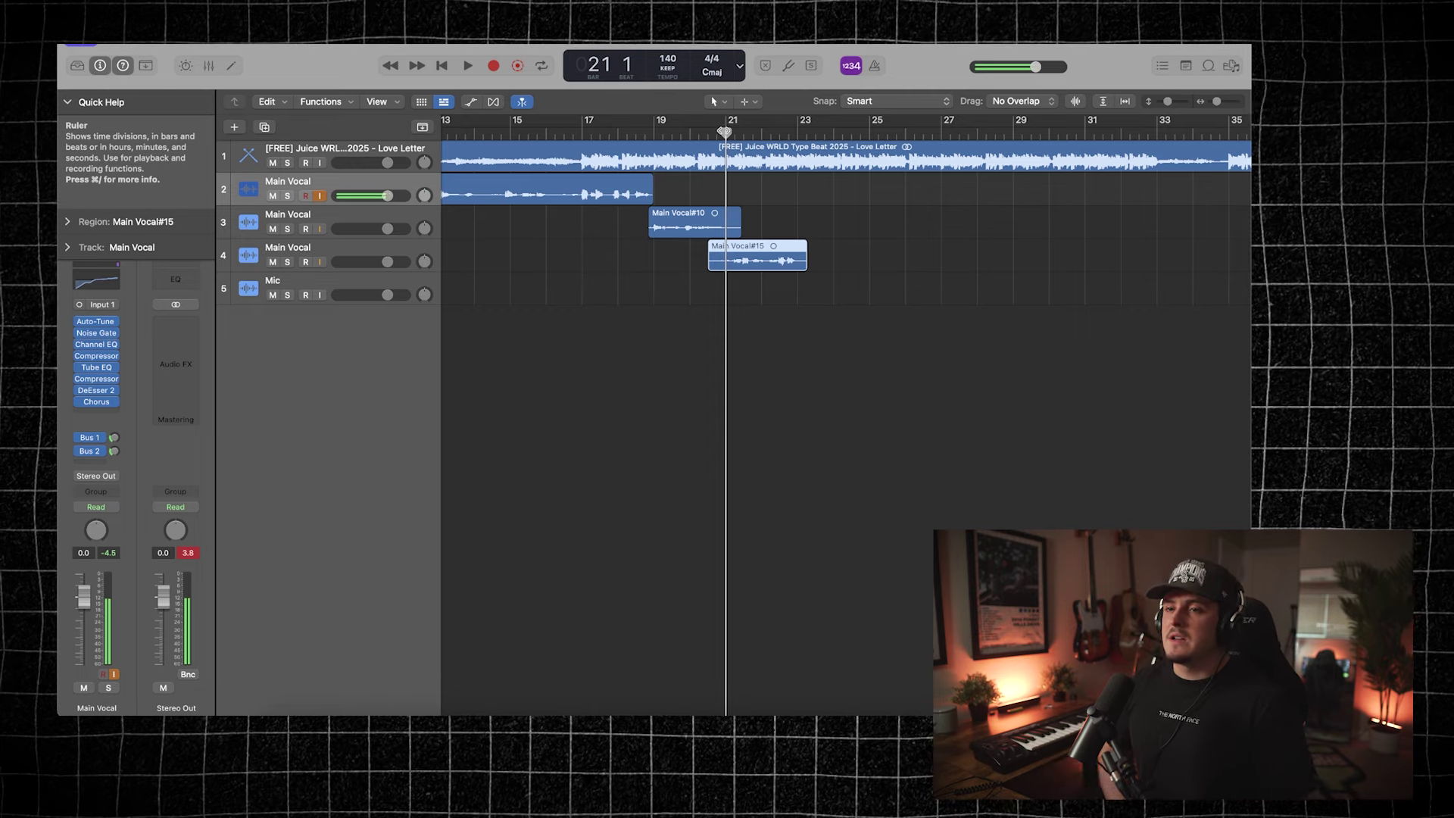
key("r")
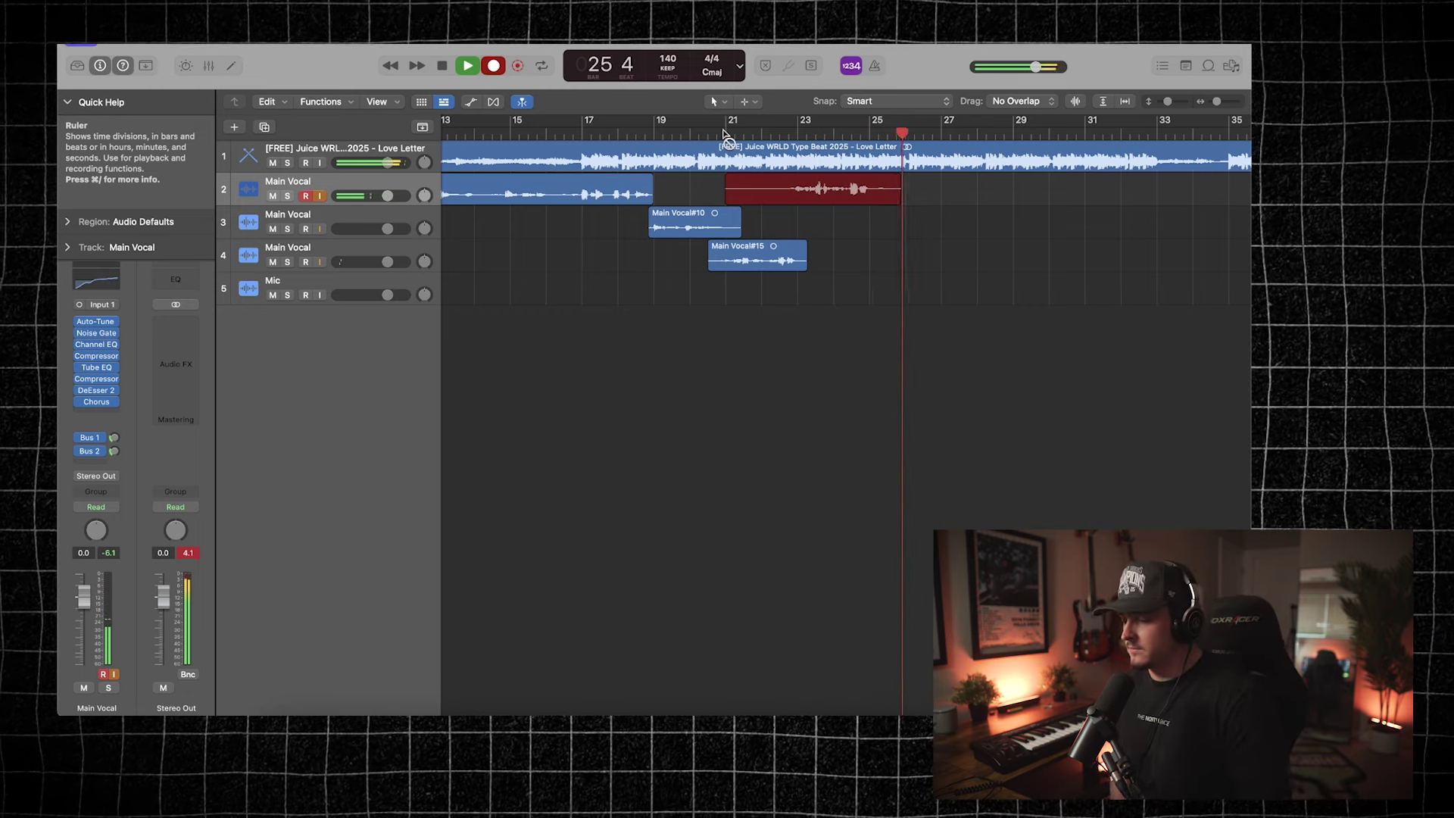
key("space")
Step: Duplicate the third Main Vocal track with its channel settings and name the copy adlibs
scroll(646, 153, "left", 5)
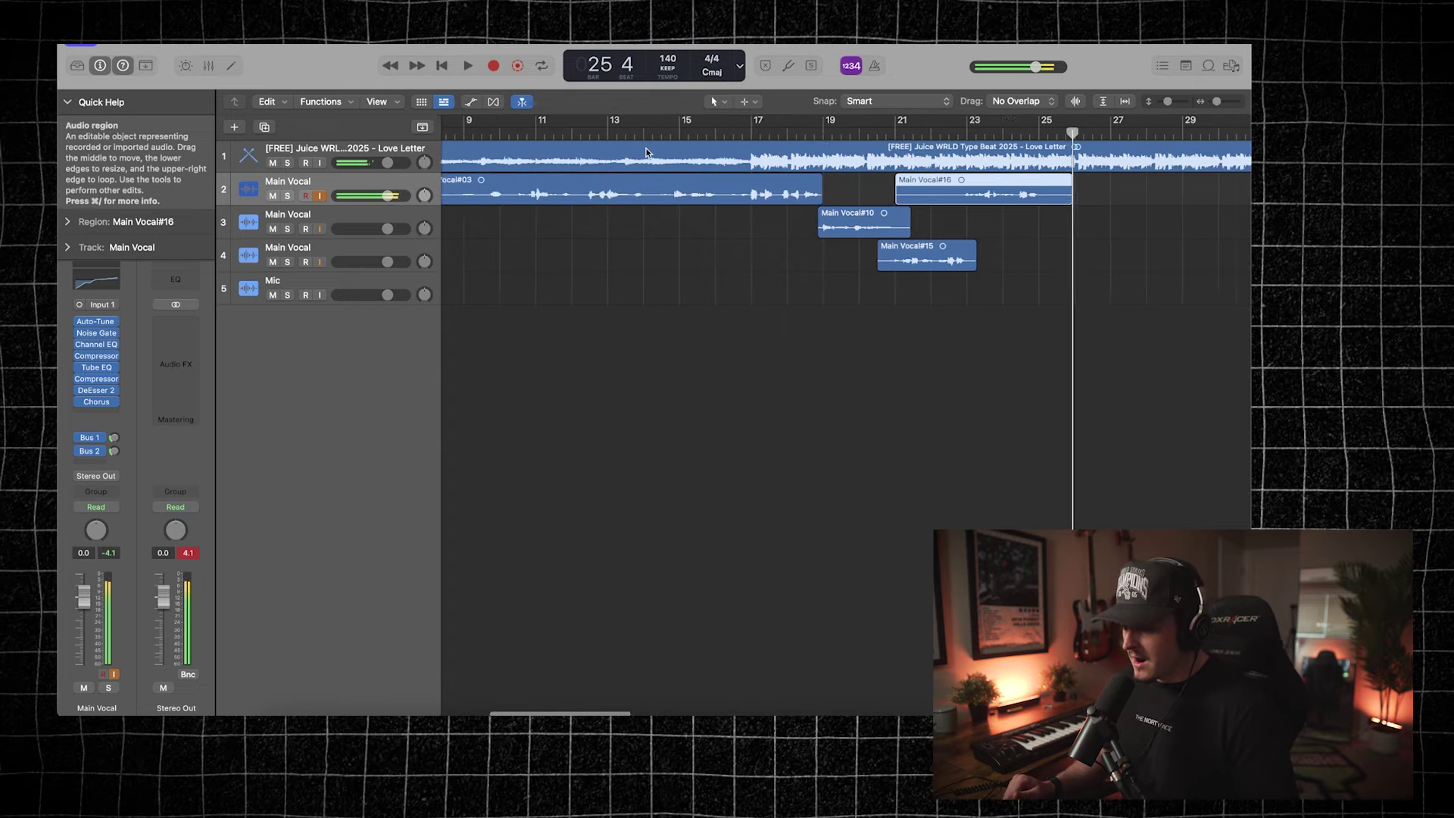
scroll(646, 152, "left", 2)
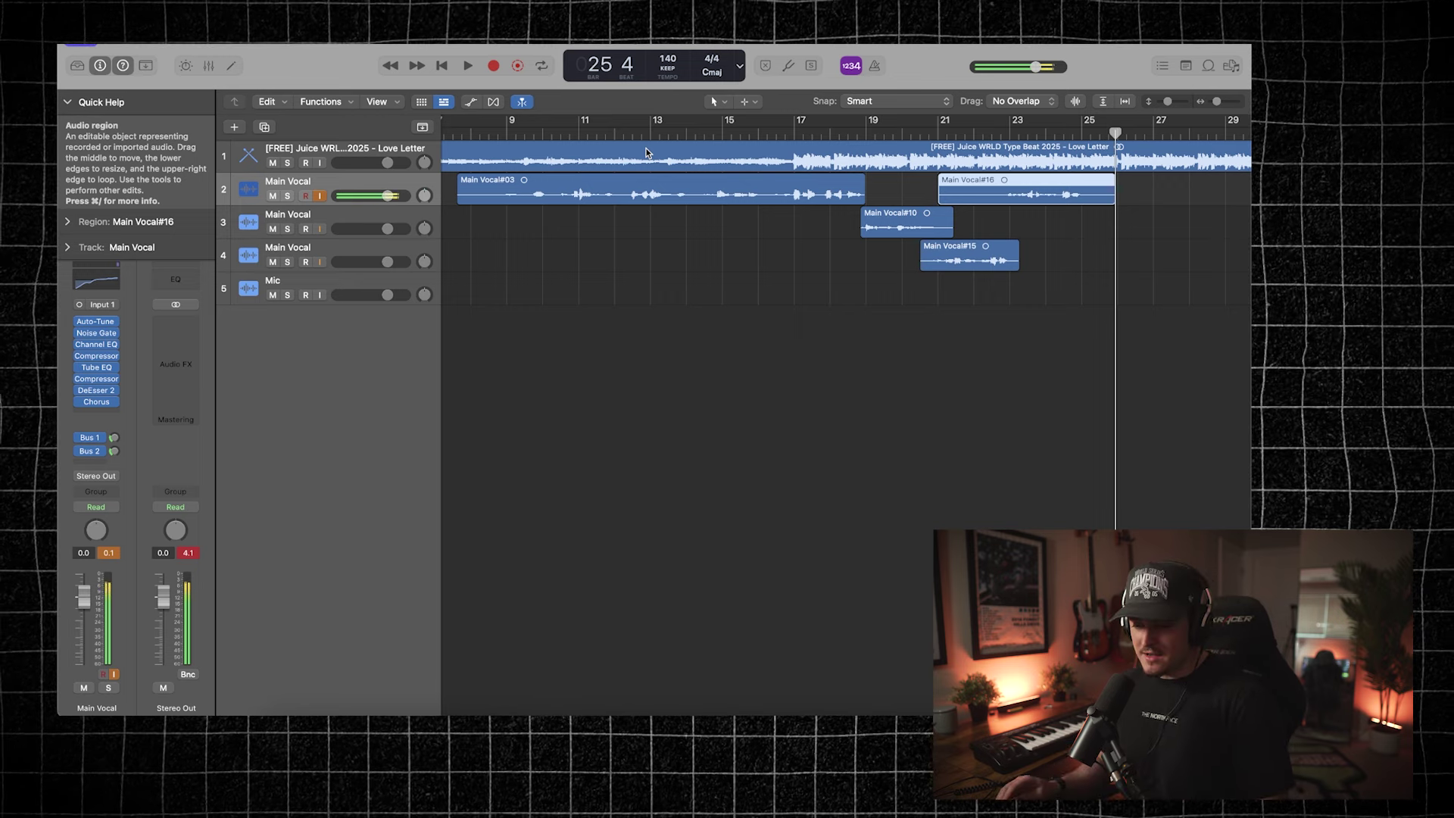
left_click(299, 249)
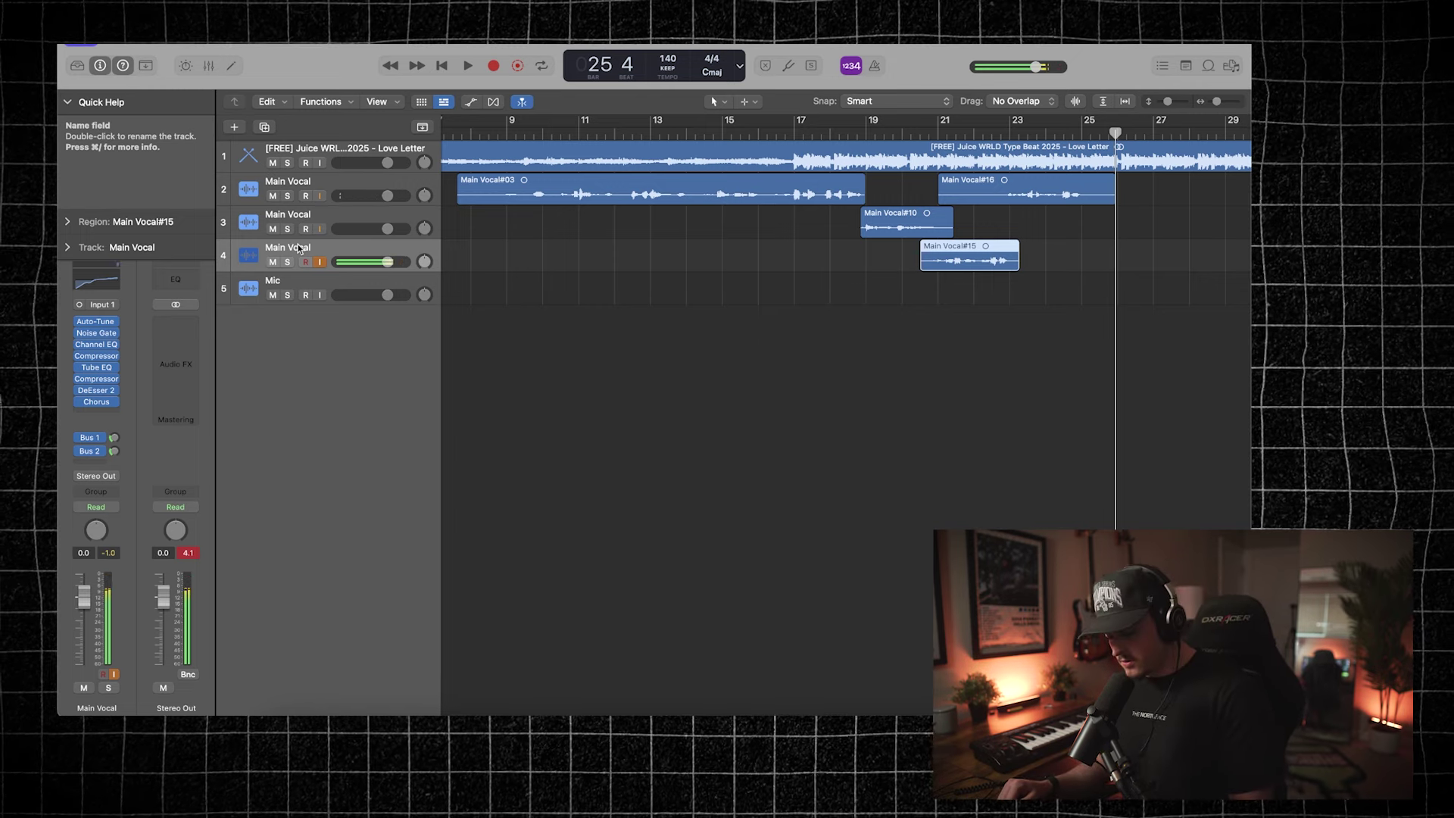
key("super+d")
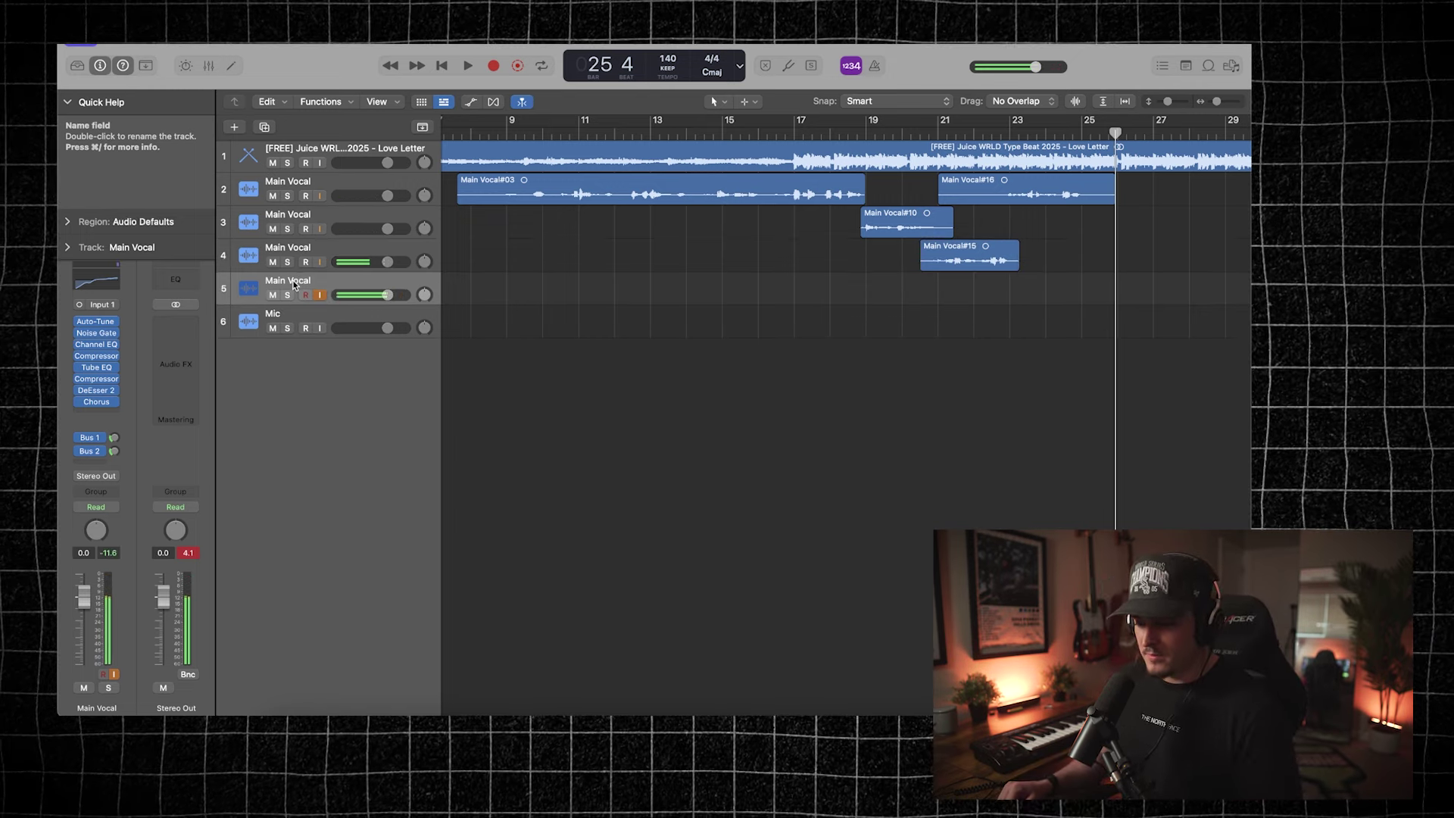
type("libs")
key("Return")
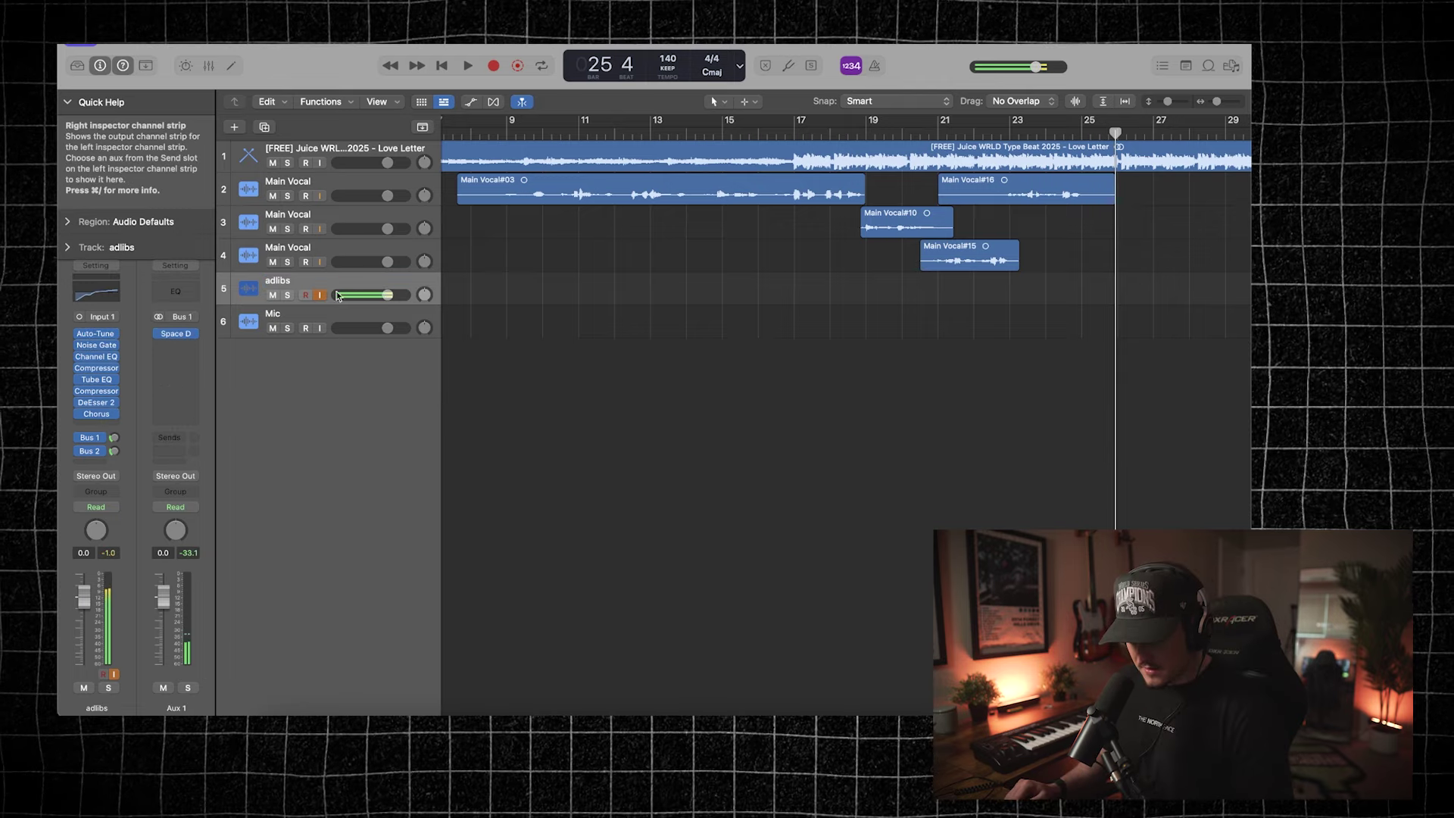
Step: Raise the Chorus mix on the adlibs track to 34% and close the plug-in window
left_click(97, 414)
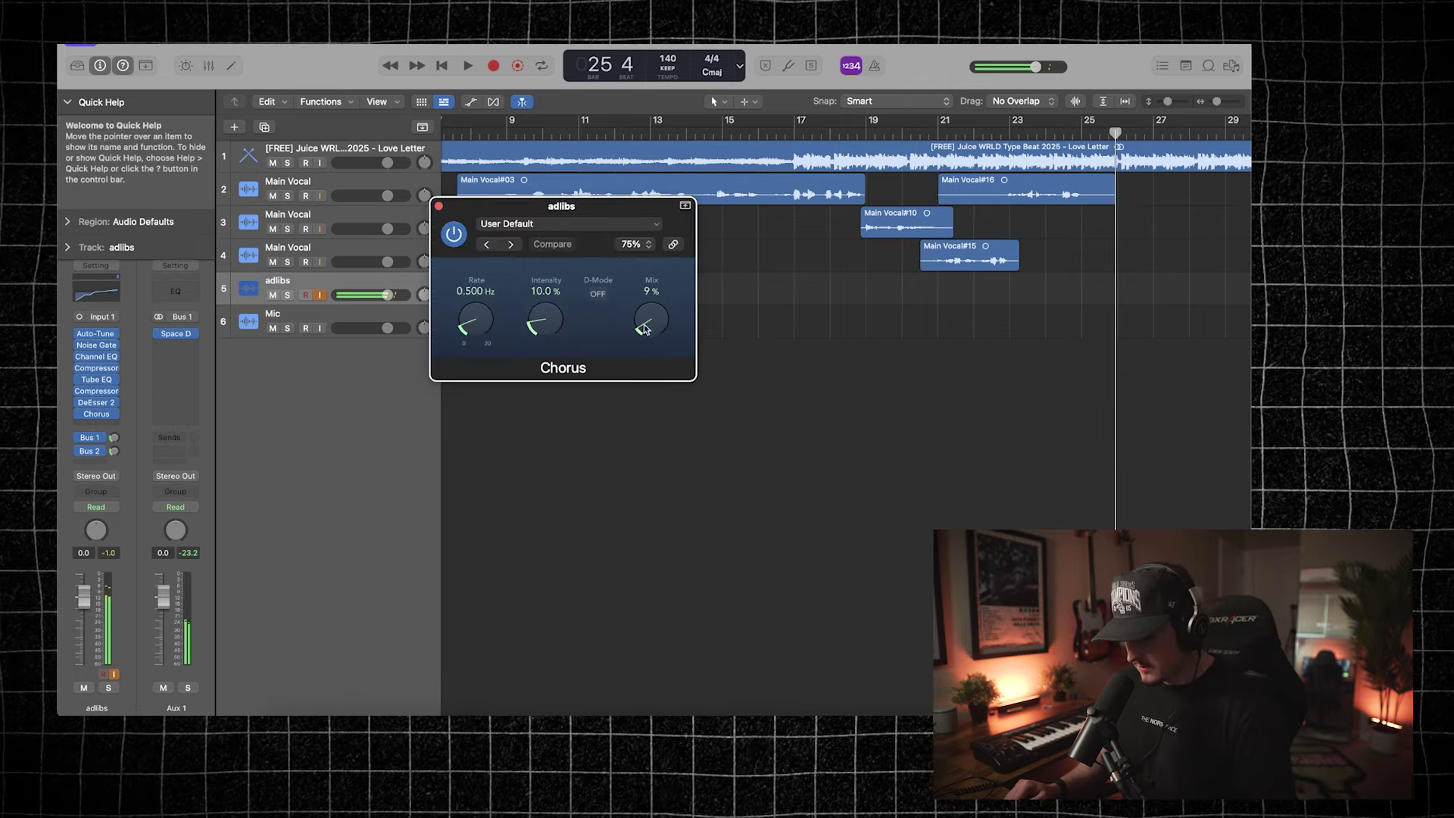
left_click_drag(653, 273, 653, 274)
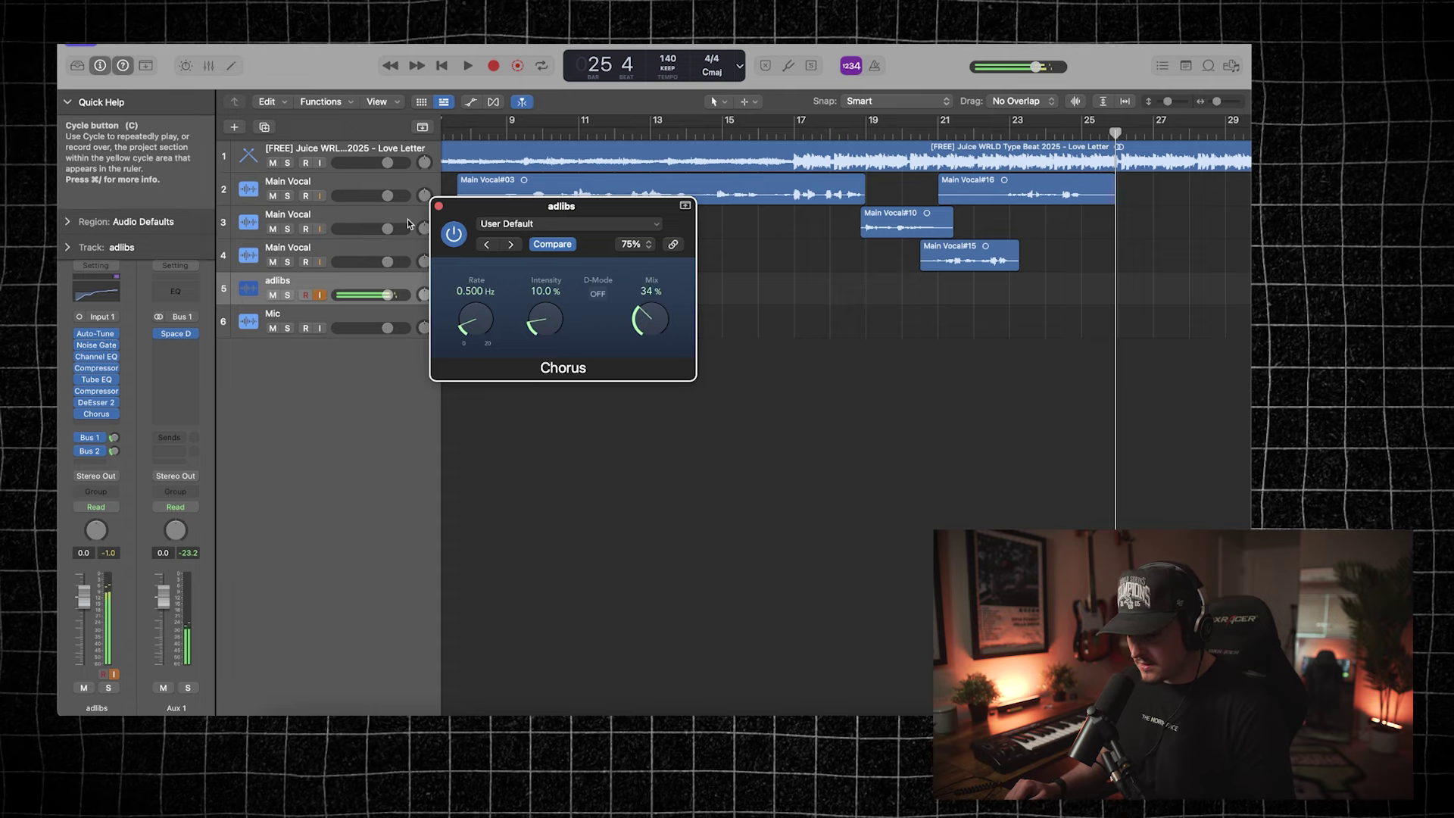
left_click(438, 208)
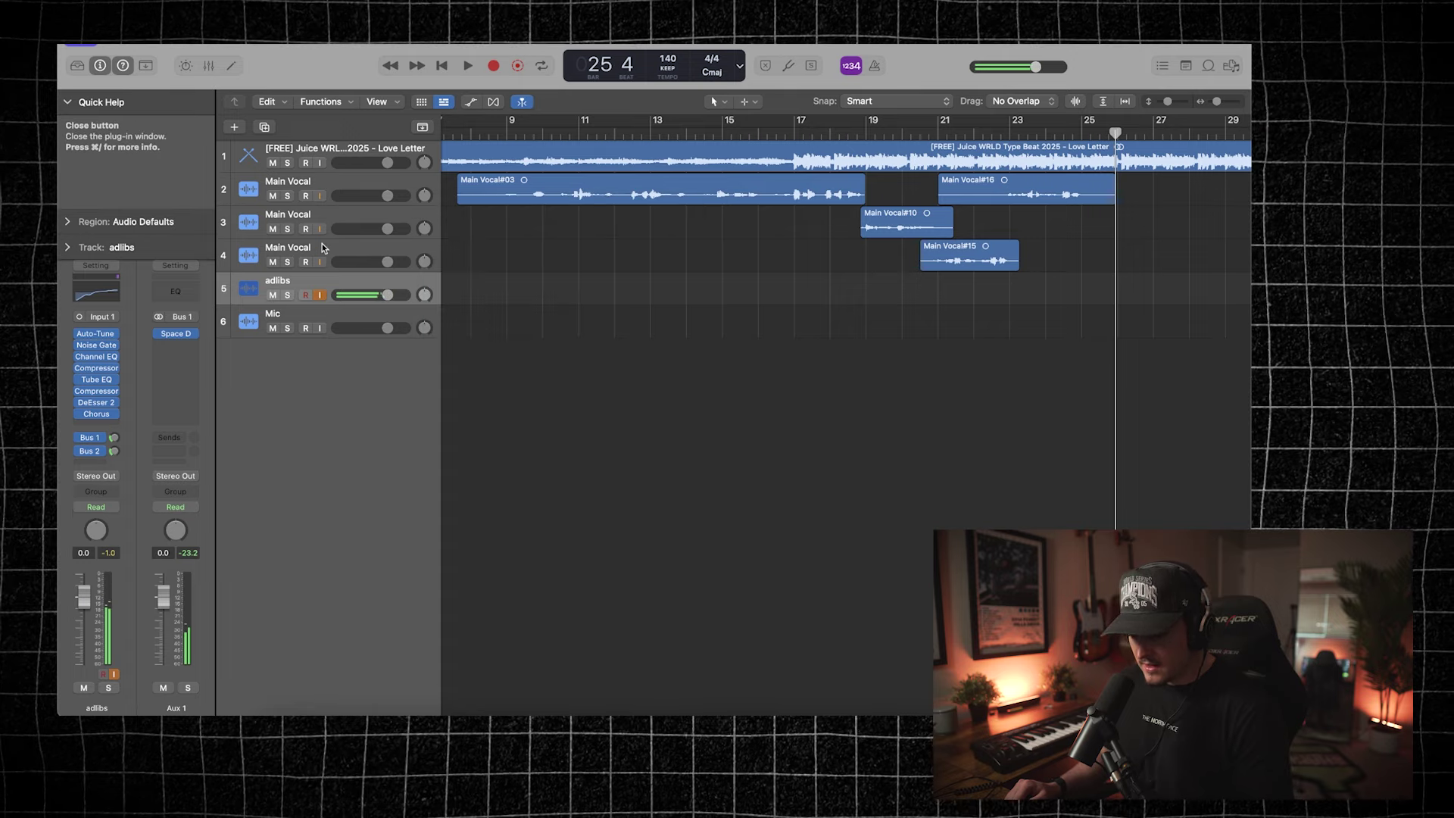
Step: Insert a stereo Channel EQ after the Chorus on adlibs with the Megaphone preset and reduce its peak to +7.0 dB at 1710 Hz
left_click(112, 426)
mouse_move(152, 562)
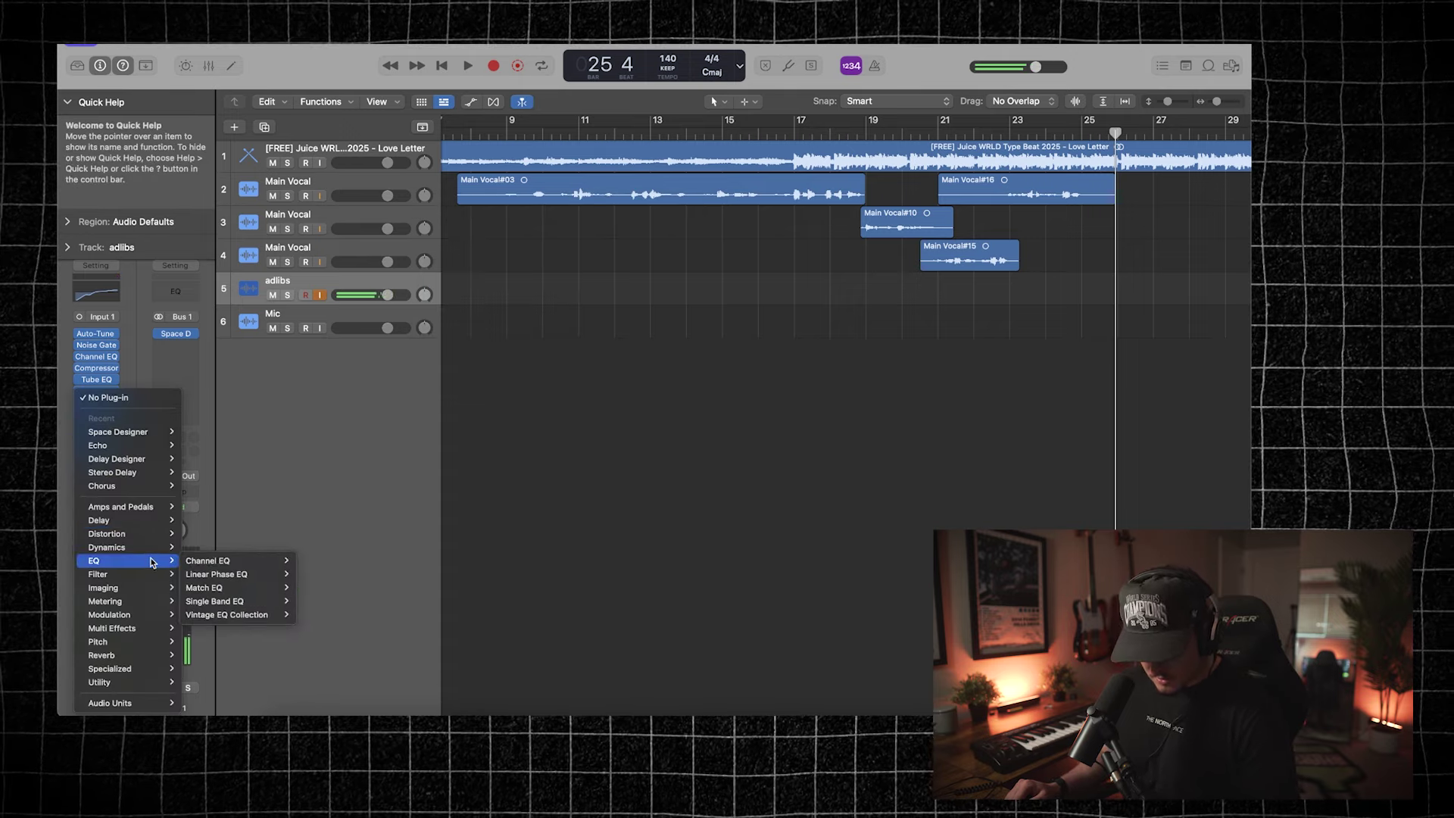
mouse_move(214, 565)
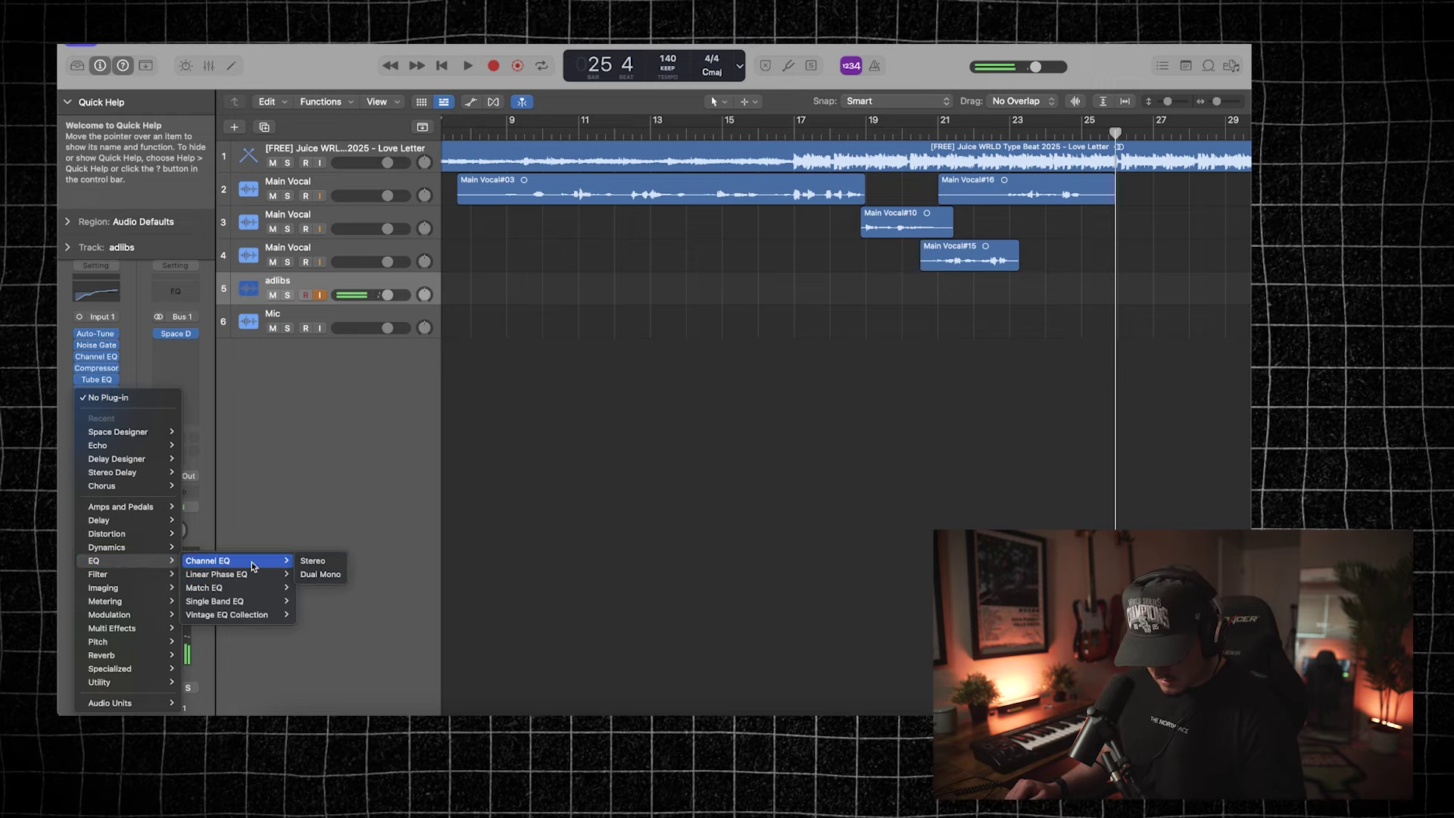
left_click(320, 561)
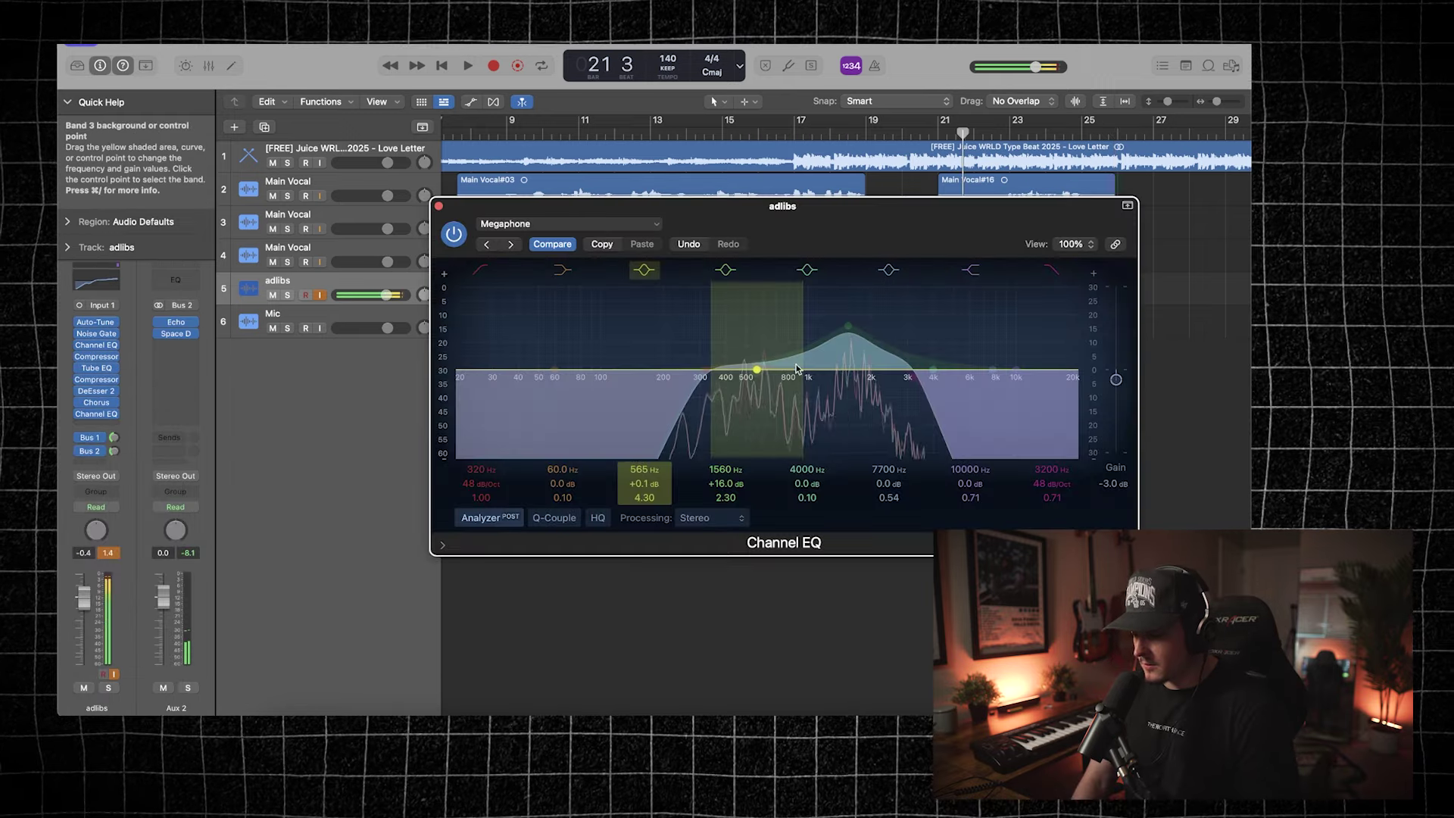
left_click_drag(848, 326, 856, 352)
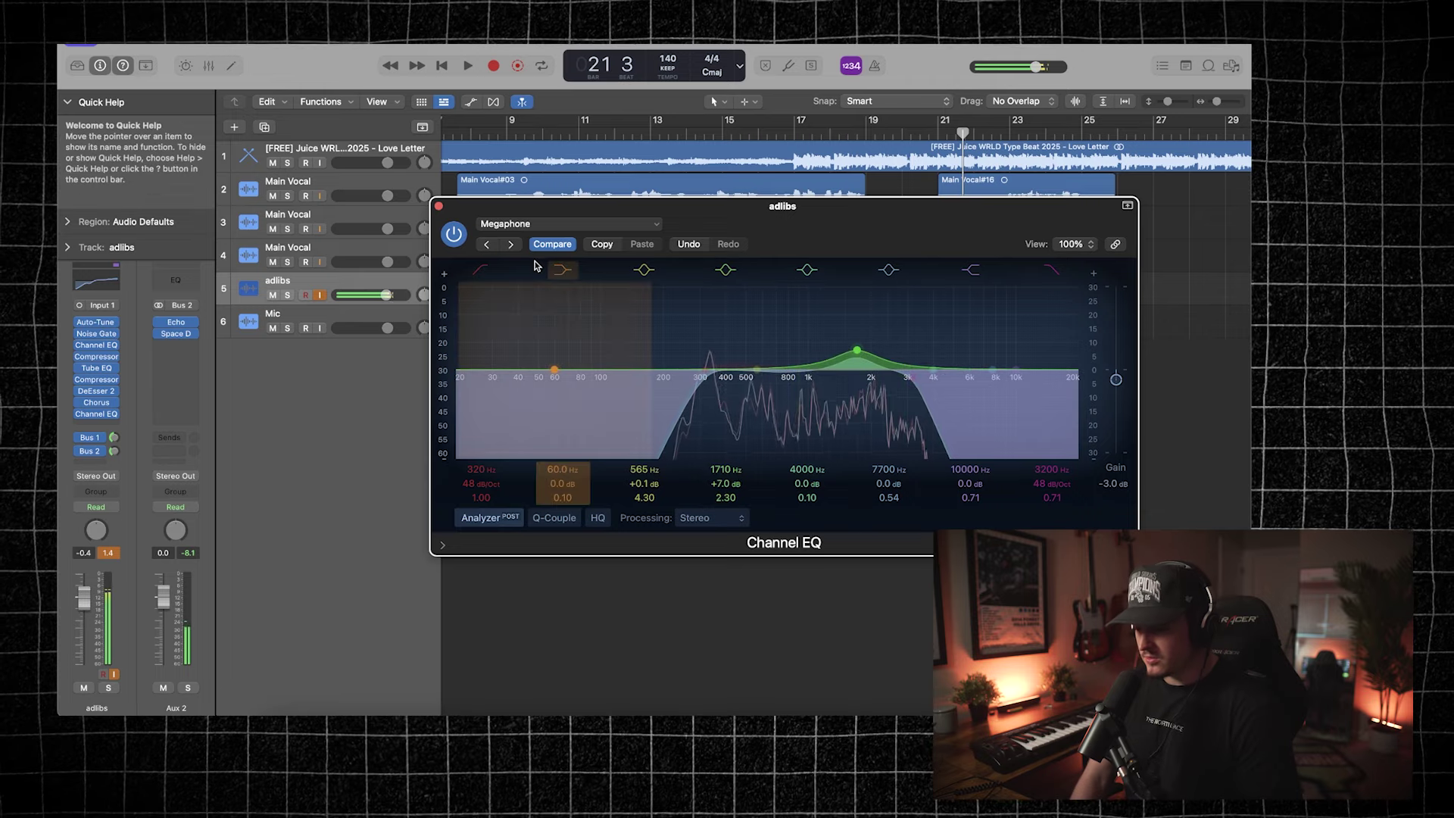
left_click(439, 208)
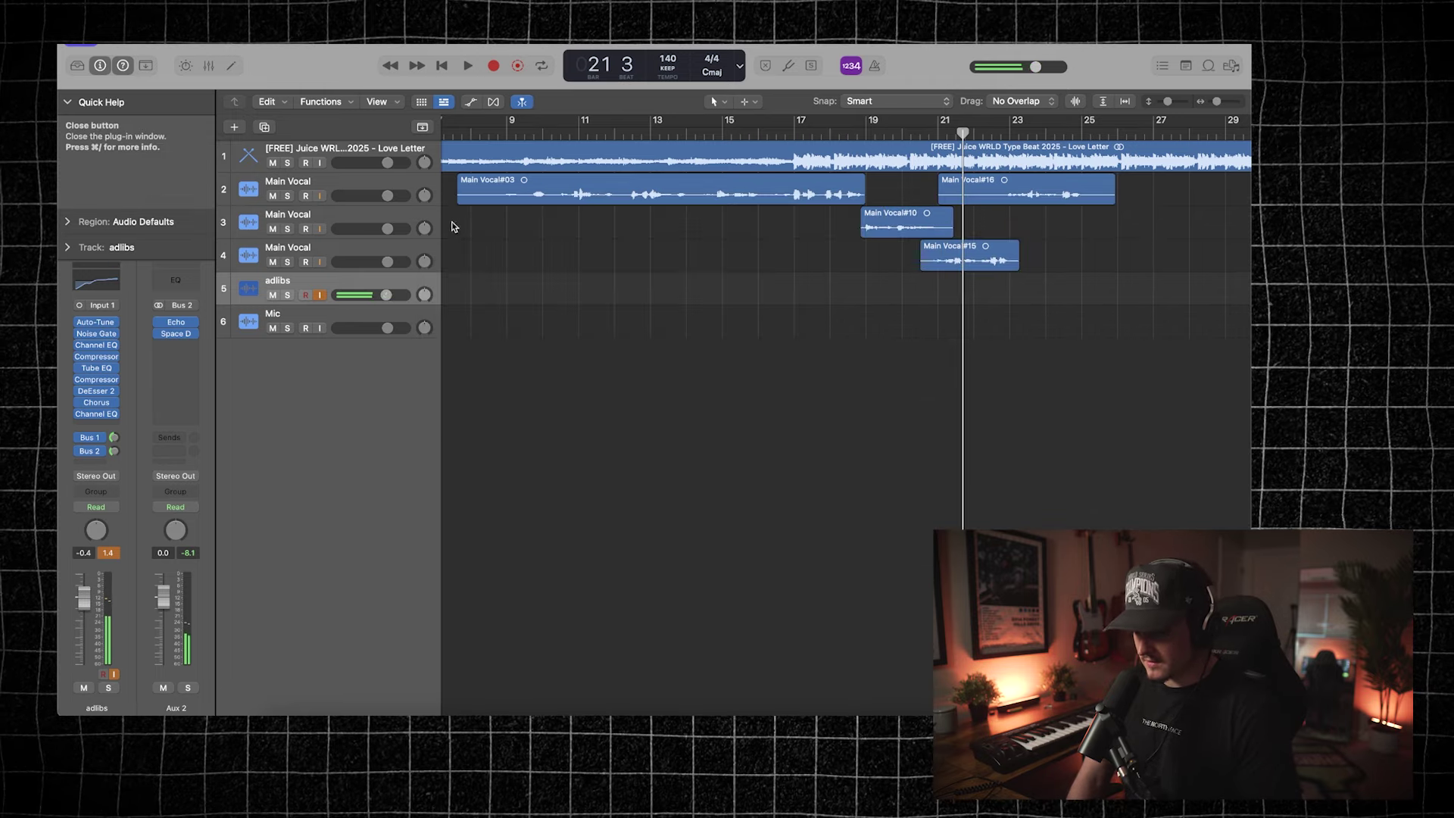
Step: Record an ad-lib take on the adlibs track starting at bar 7
scroll(527, 195, "left", 5)
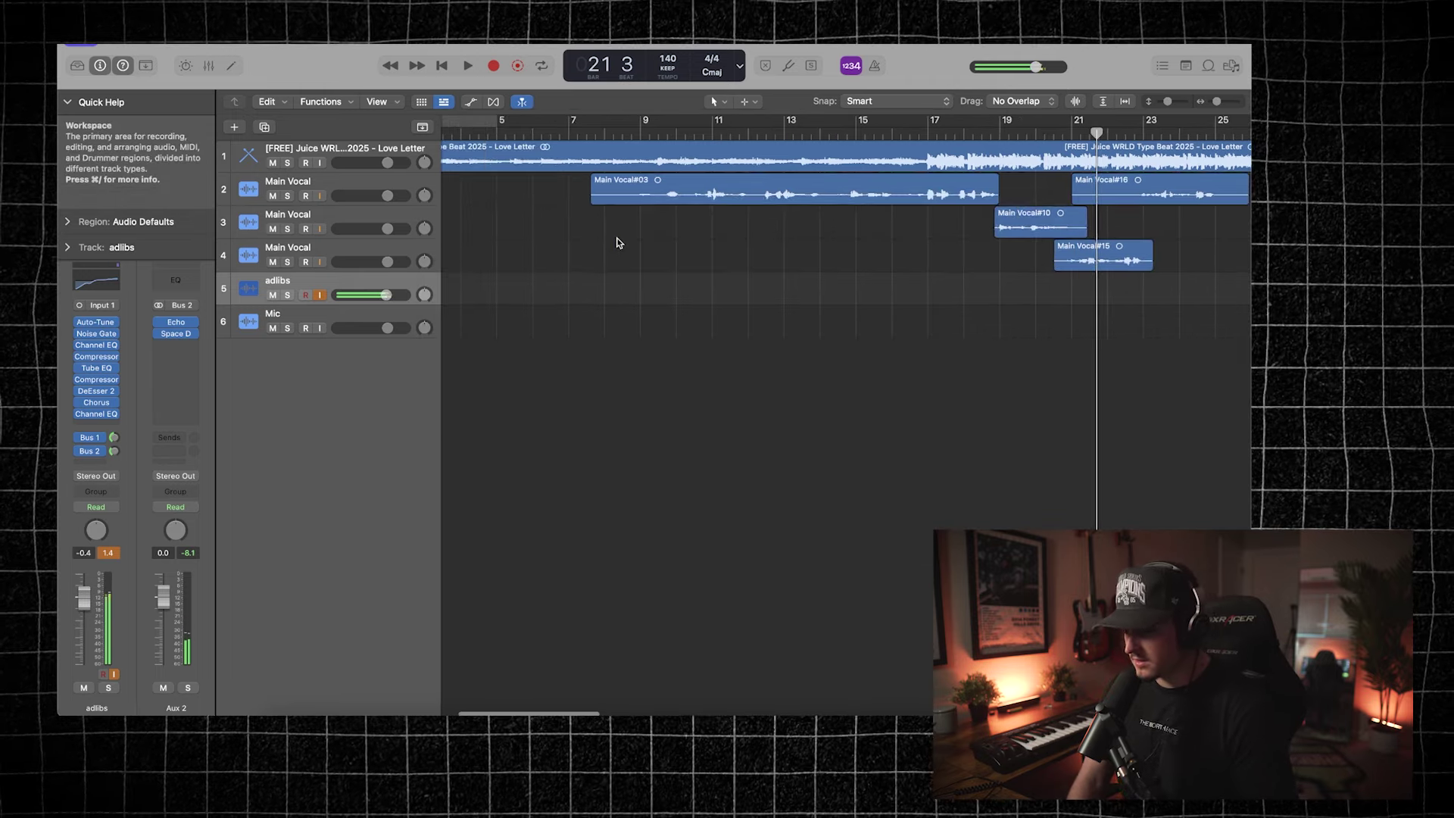
double_click(568, 135)
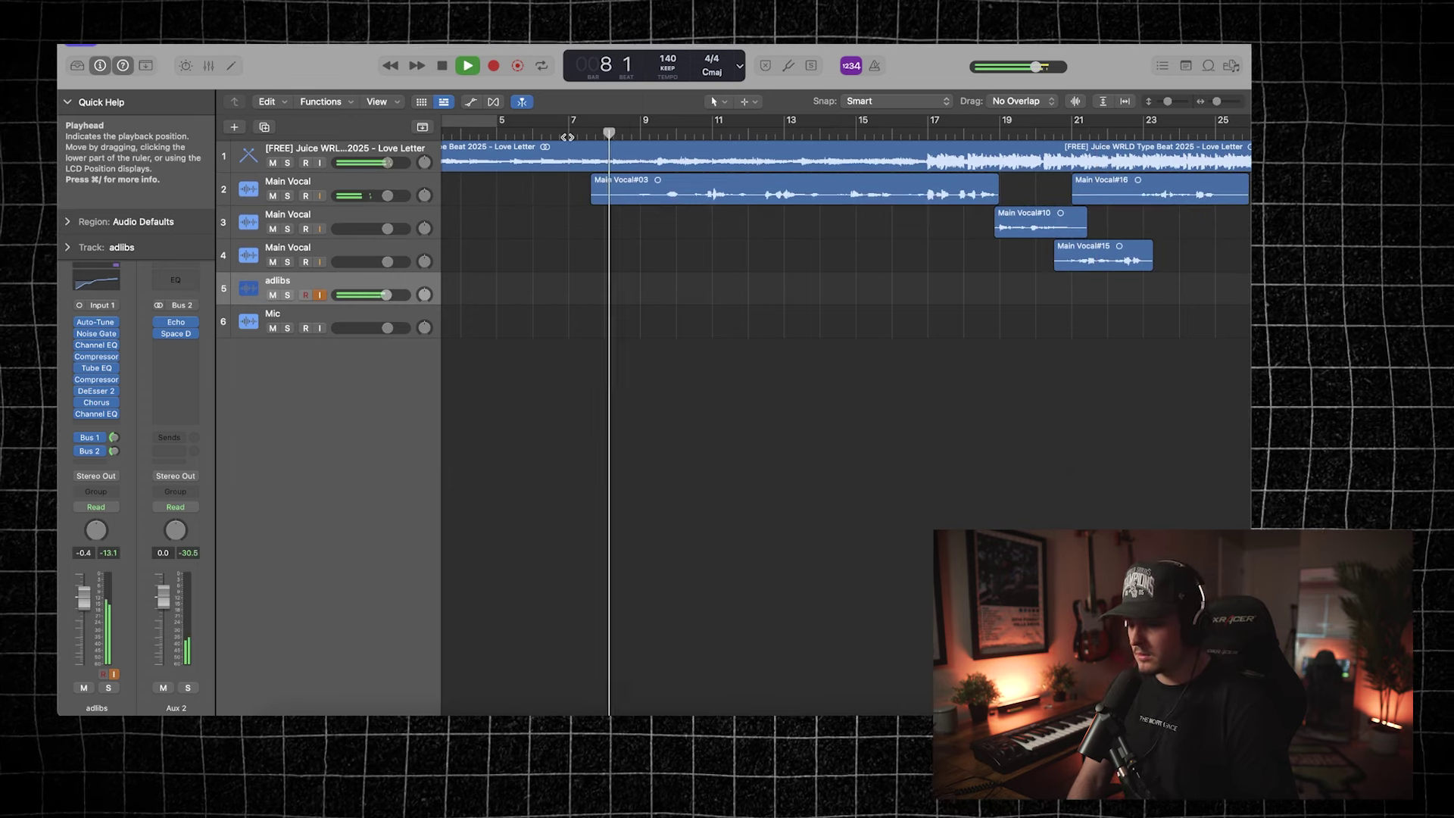
key("space")
key("r")
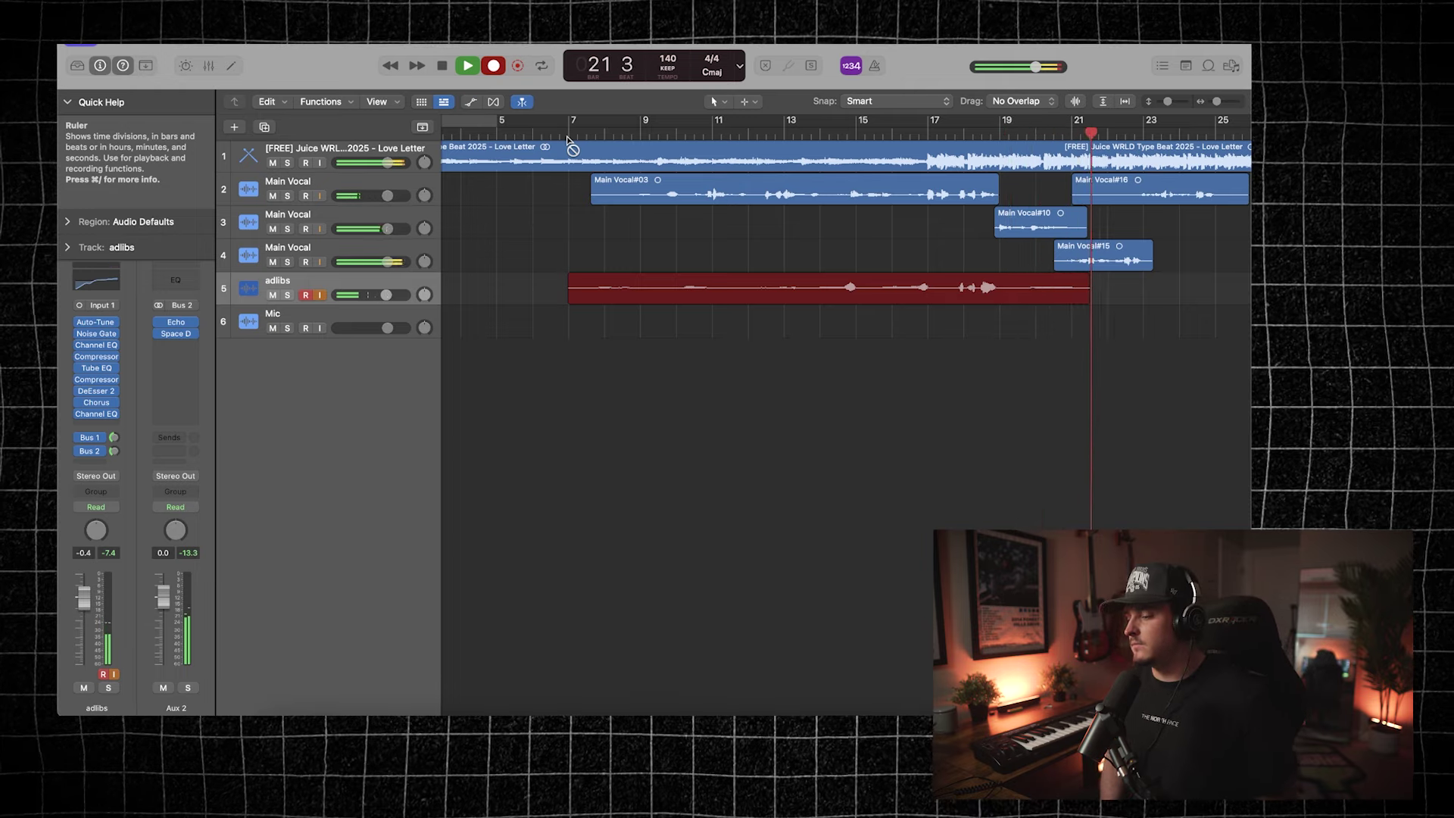
Step: Duplicate the third Main Vocal track with its channel settings to get an empty fourth Main Vocal track above adlibs
scroll(1007, 231, "right", 5)
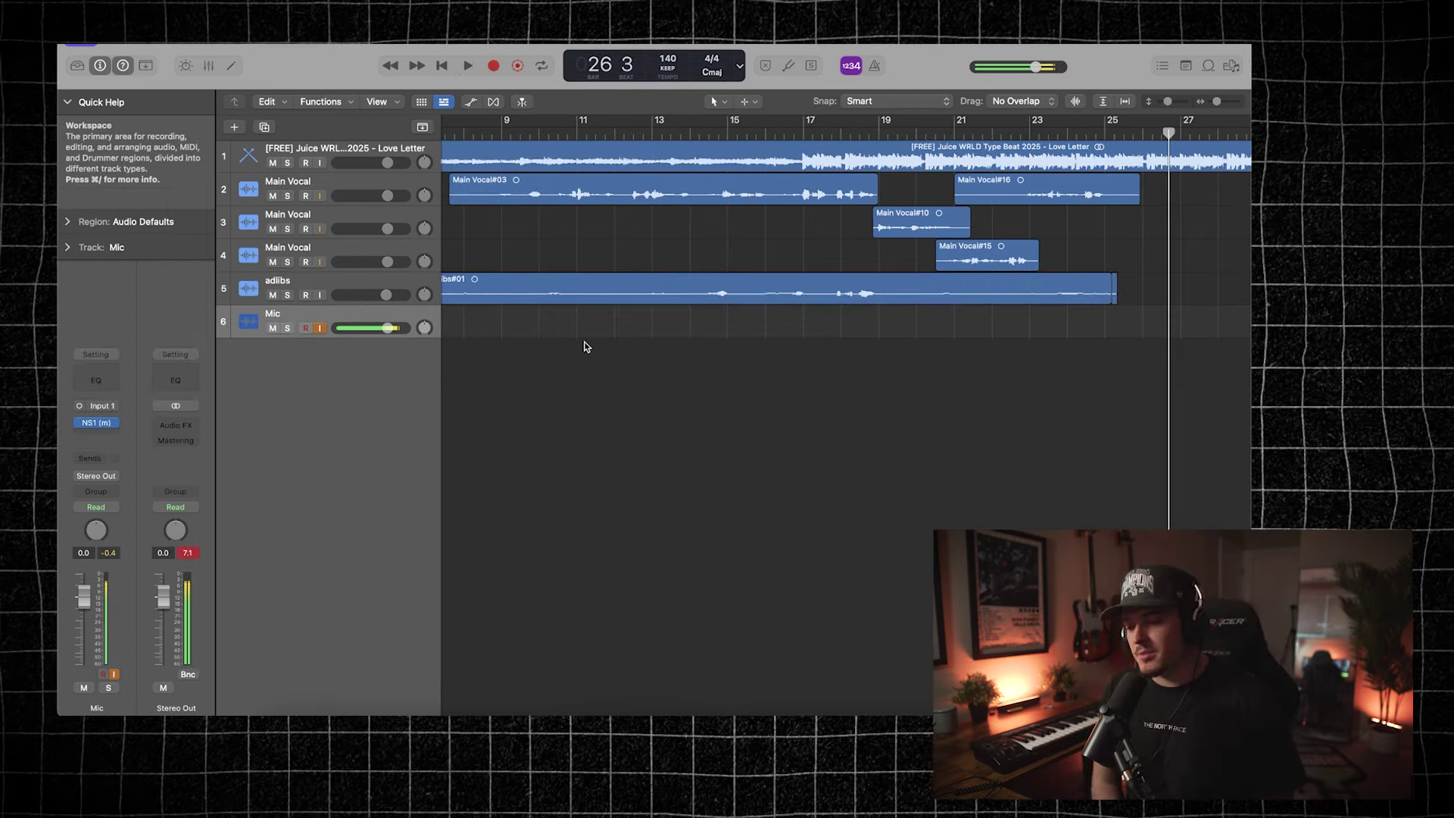
scroll(584, 347, "left", 5)
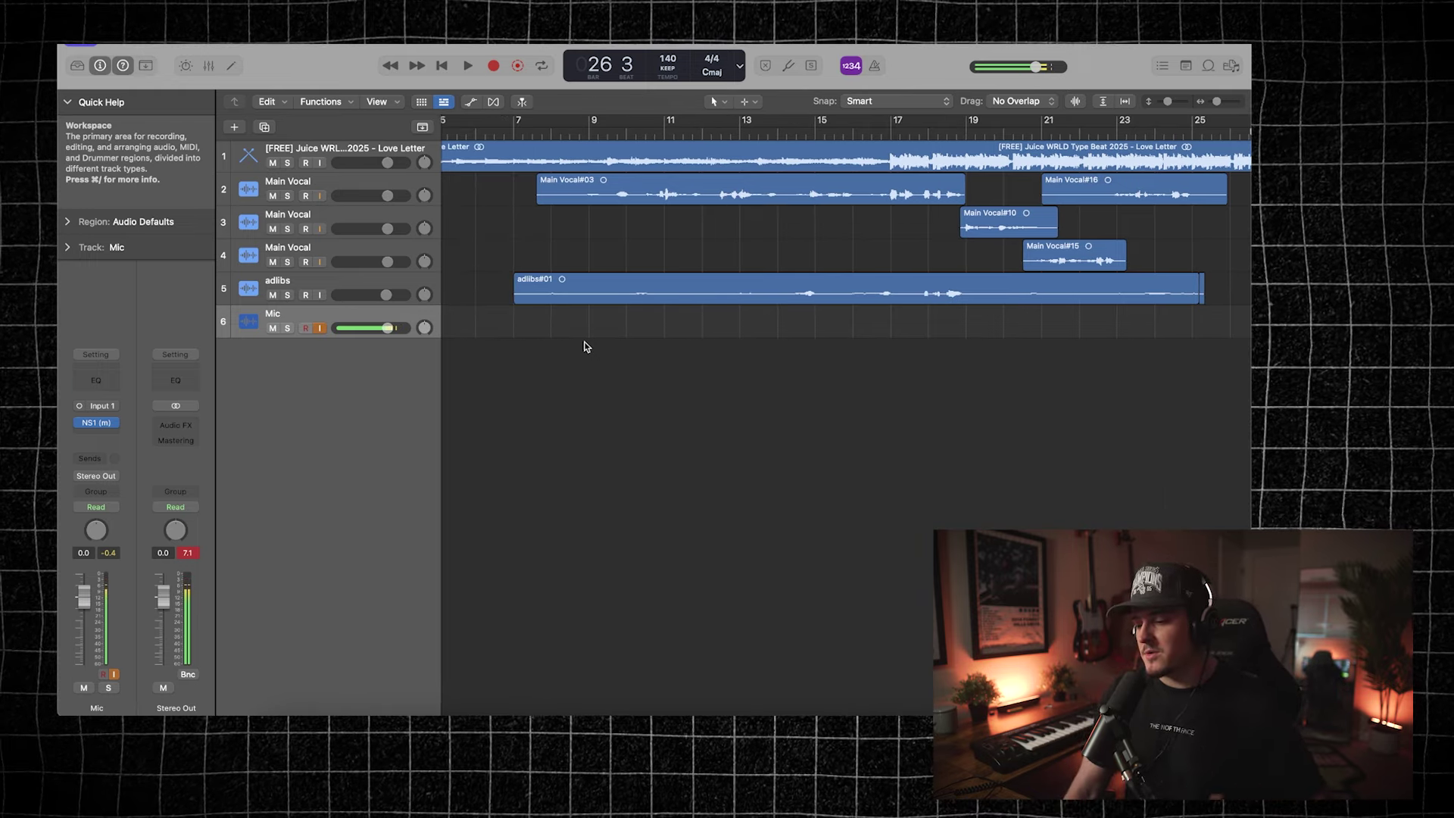
scroll(583, 347, "left", 8)
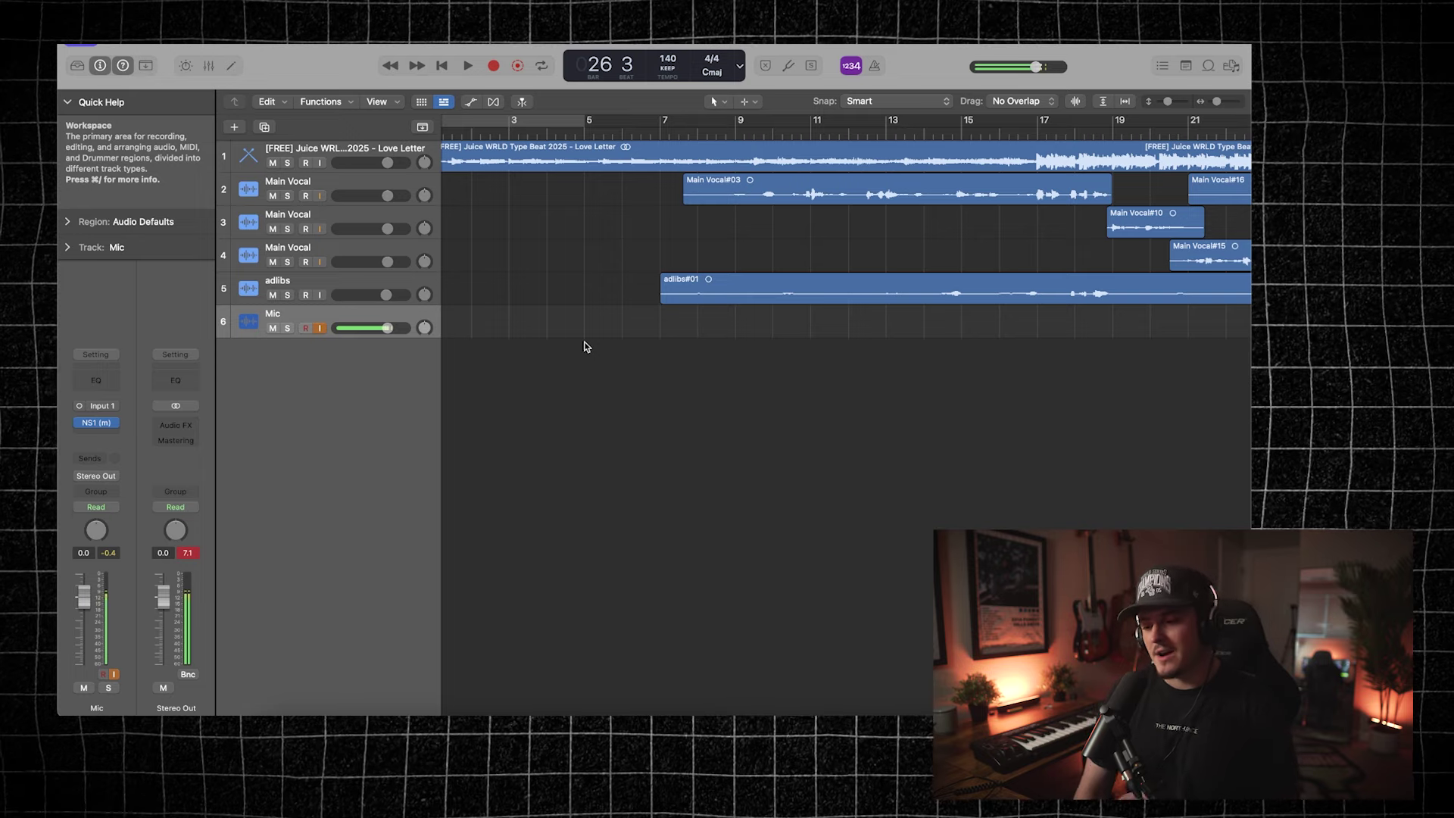
scroll(584, 347, "left", 1)
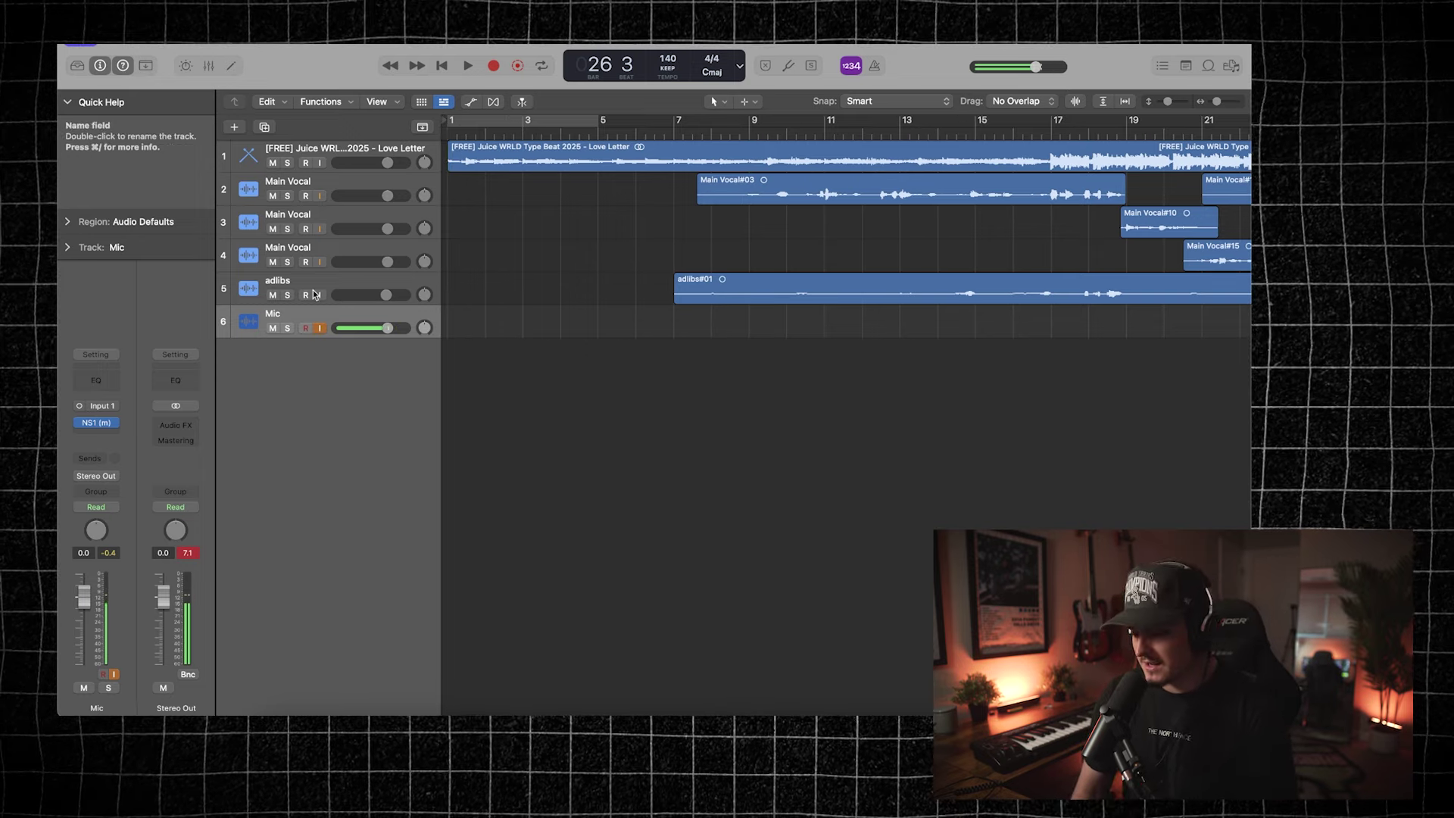
left_click(321, 251)
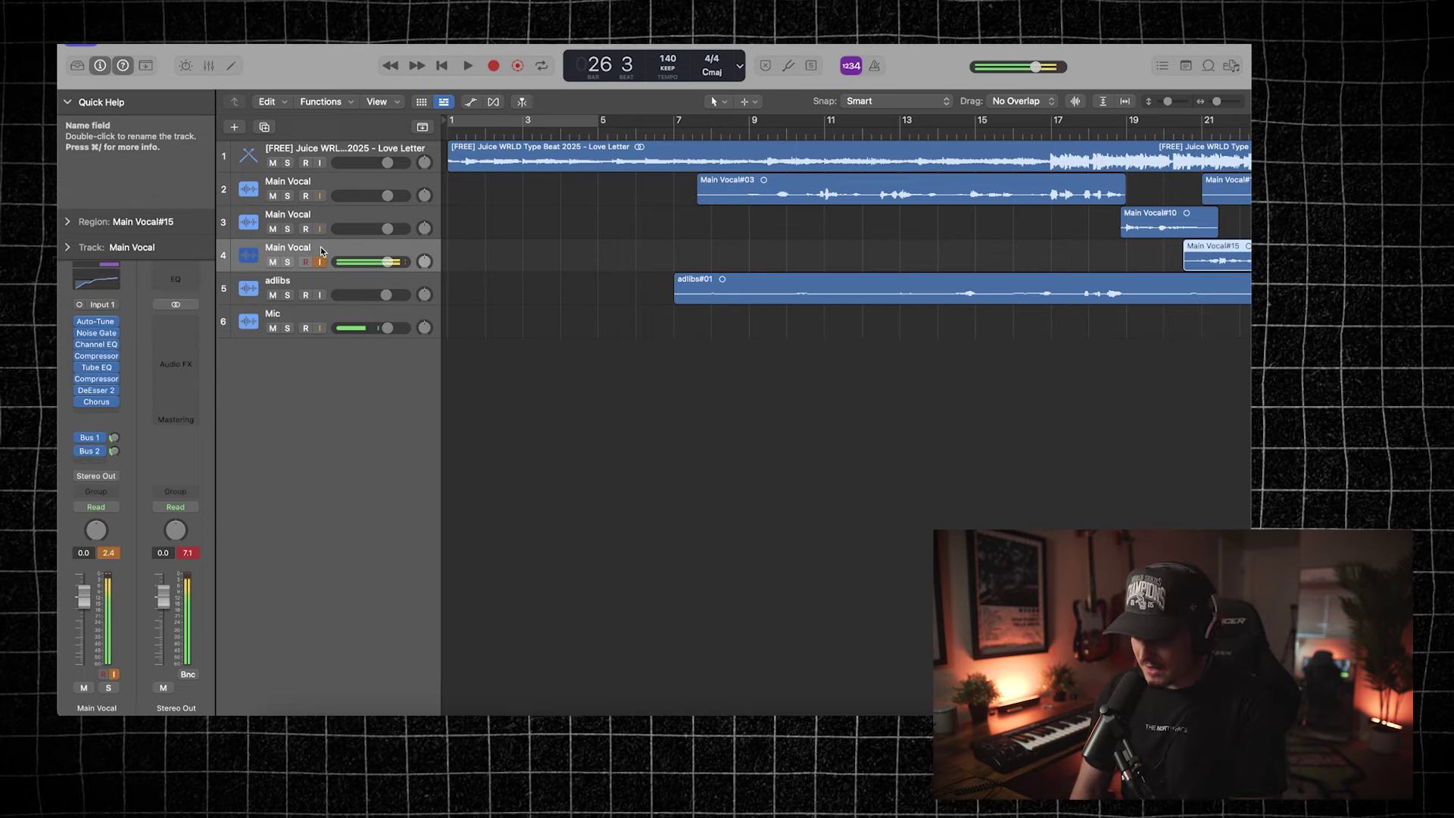
key("super+d")
Step: Start recording a new take from bar 1 on the empty fourth Main Vocal track
scroll(522, 284, "right", 4)
scroll(522, 284, "left", 4)
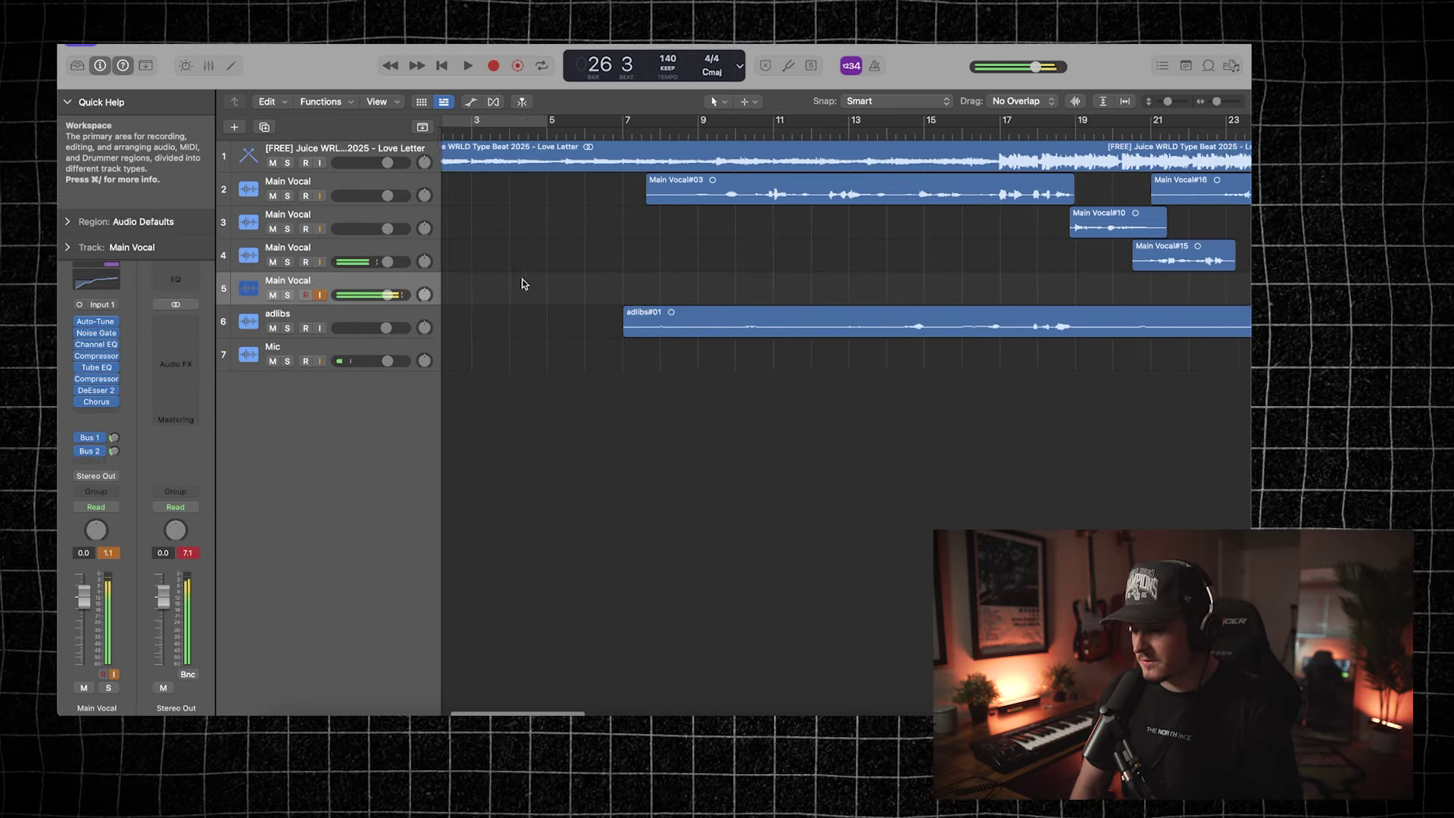
left_click(447, 133)
key("space")
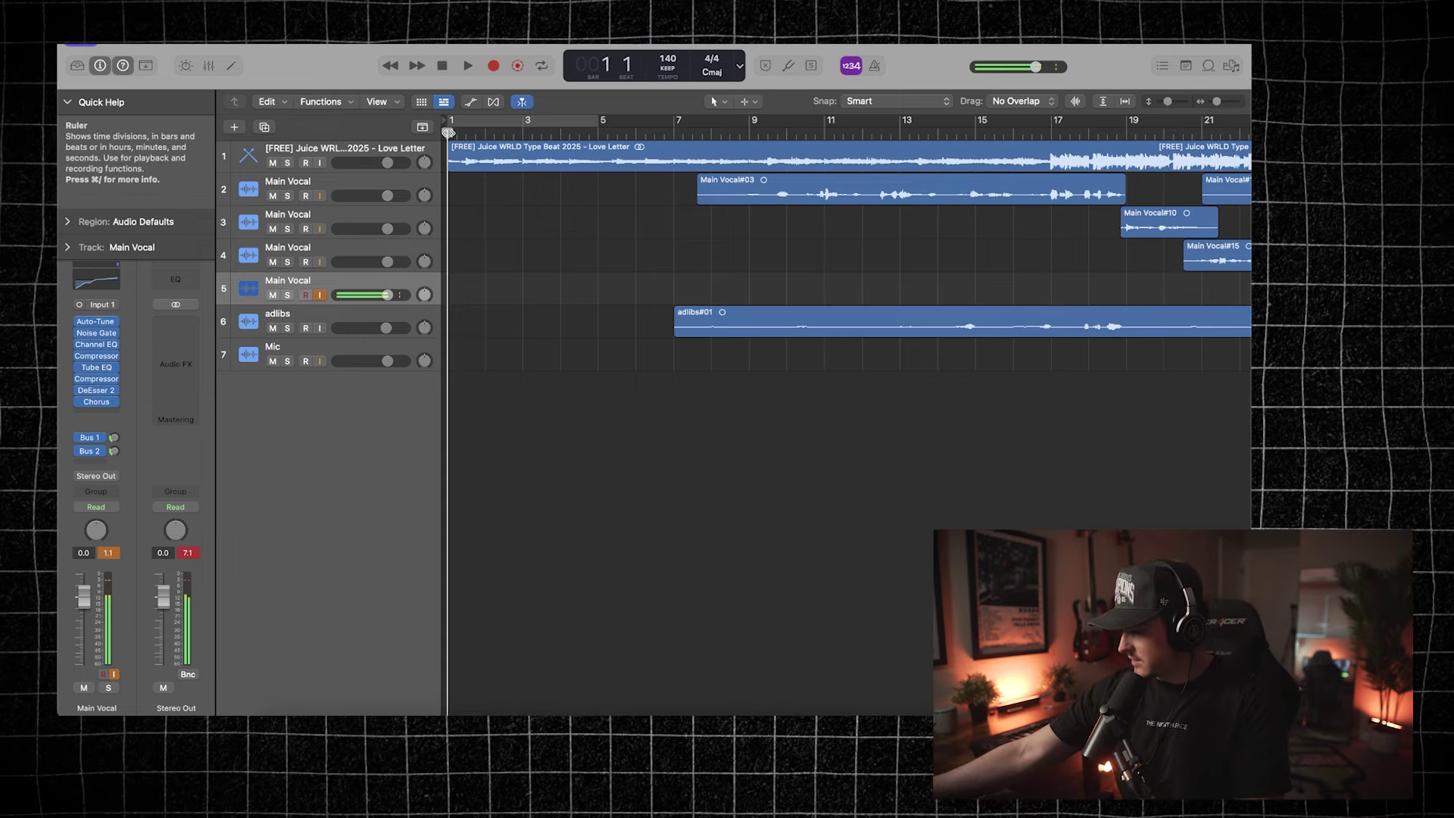
key("r")
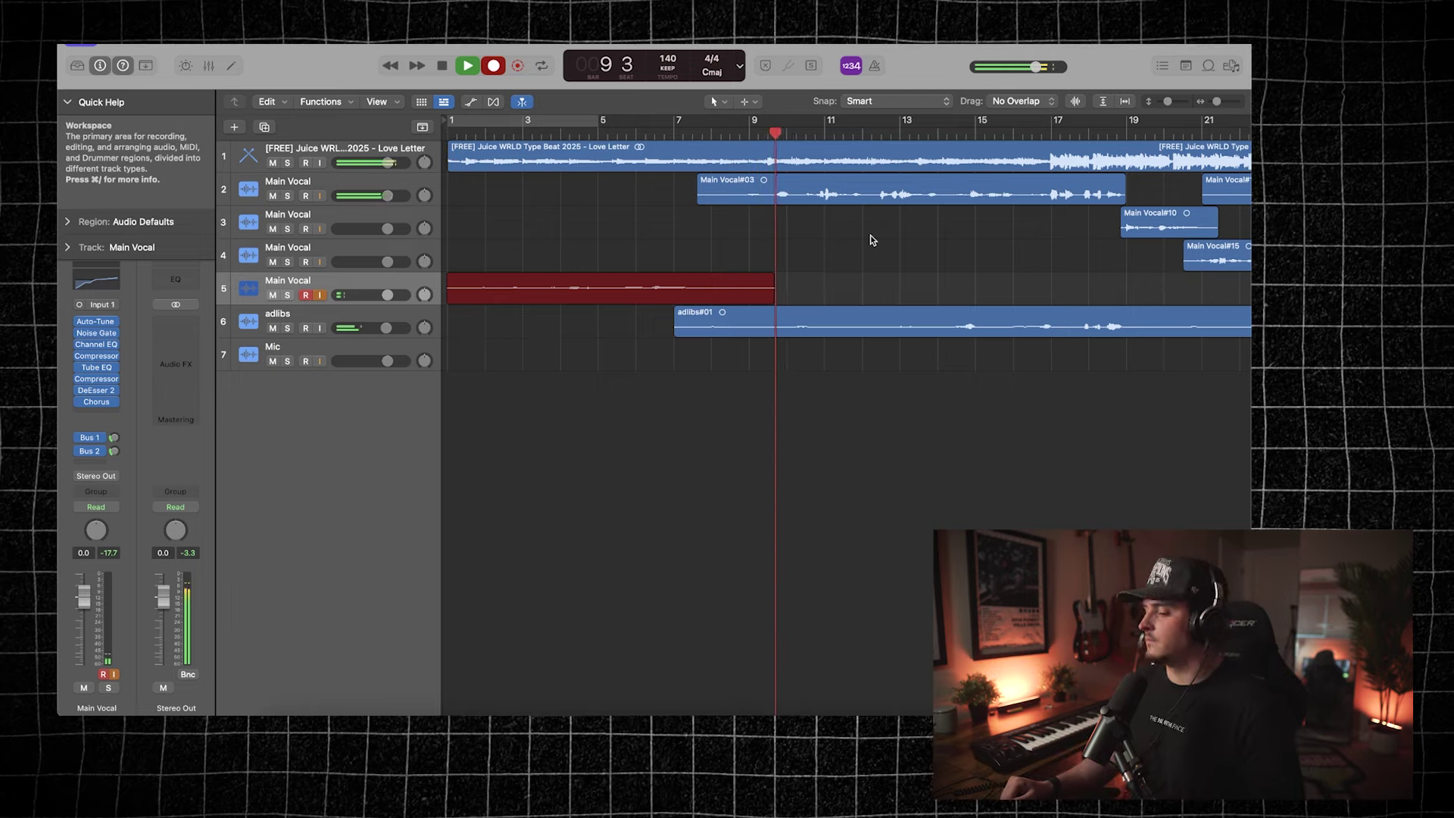
scroll(872, 240, "right", 1)
scroll(870, 240, "right", 4)
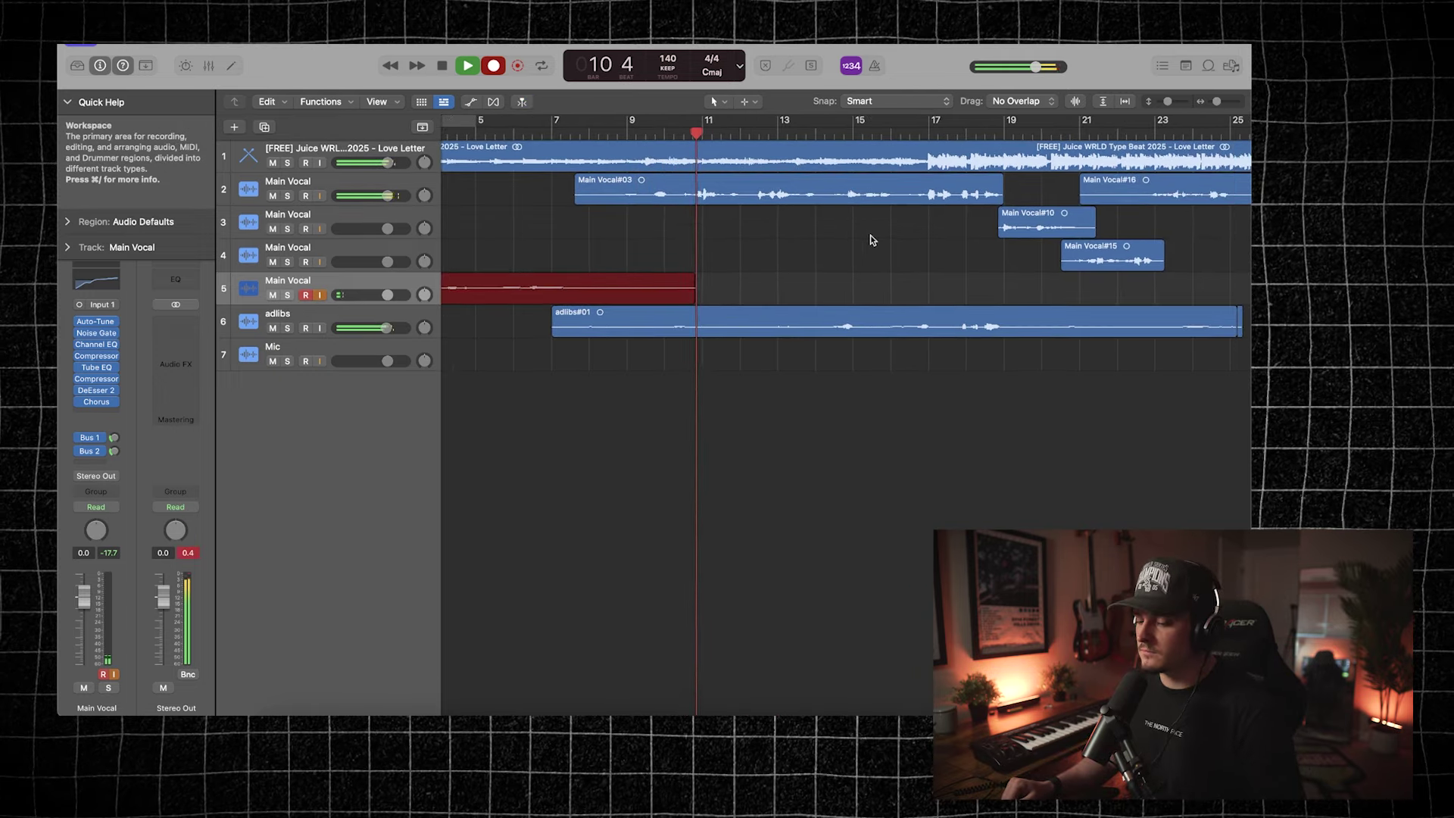
scroll(870, 240, "right", 2)
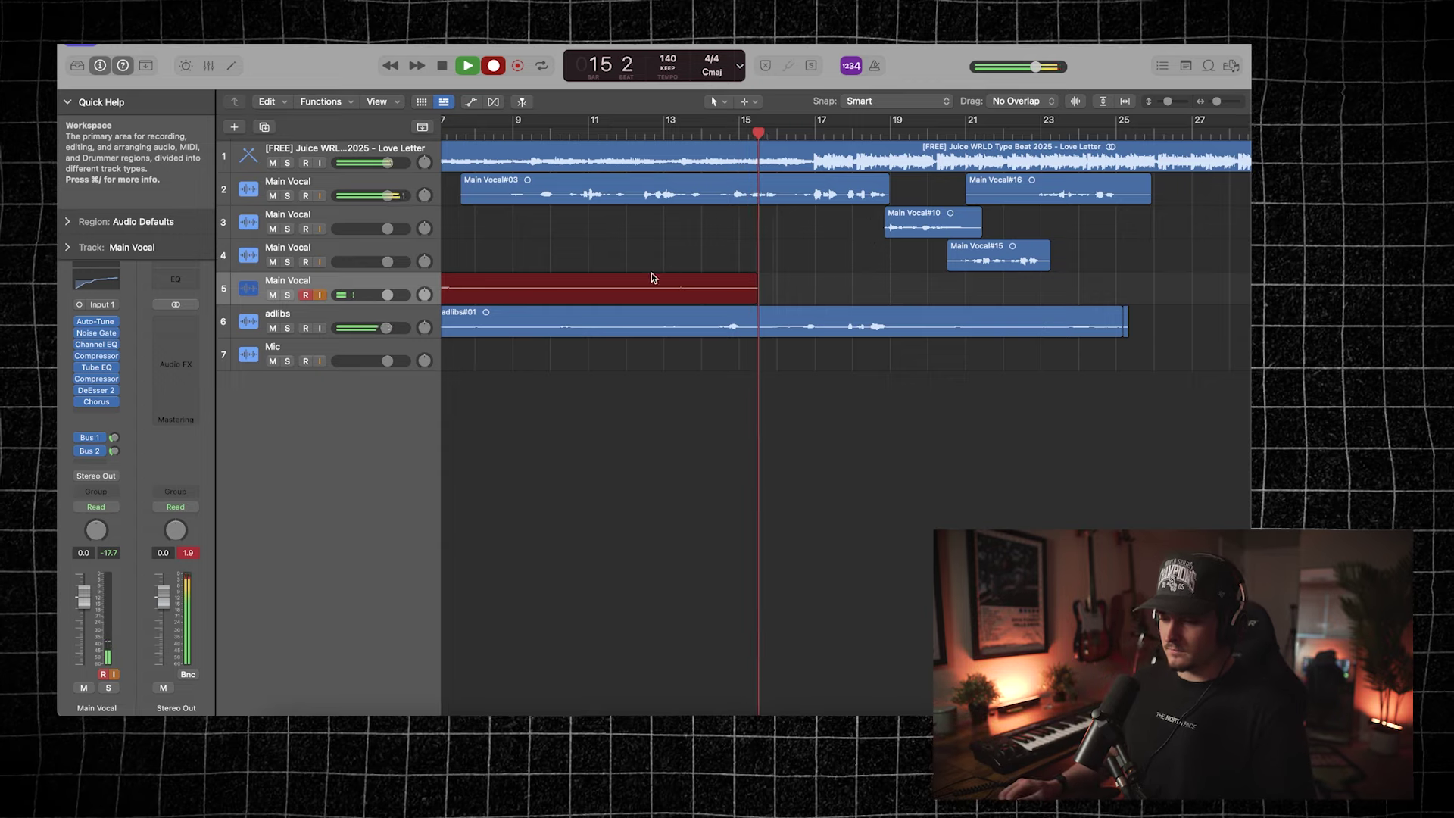
Step: Lower the adlibs track's volume slightly while continuing the take on the fourth Main Vocal track past bar 28
left_click_drag(387, 329, 381, 329)
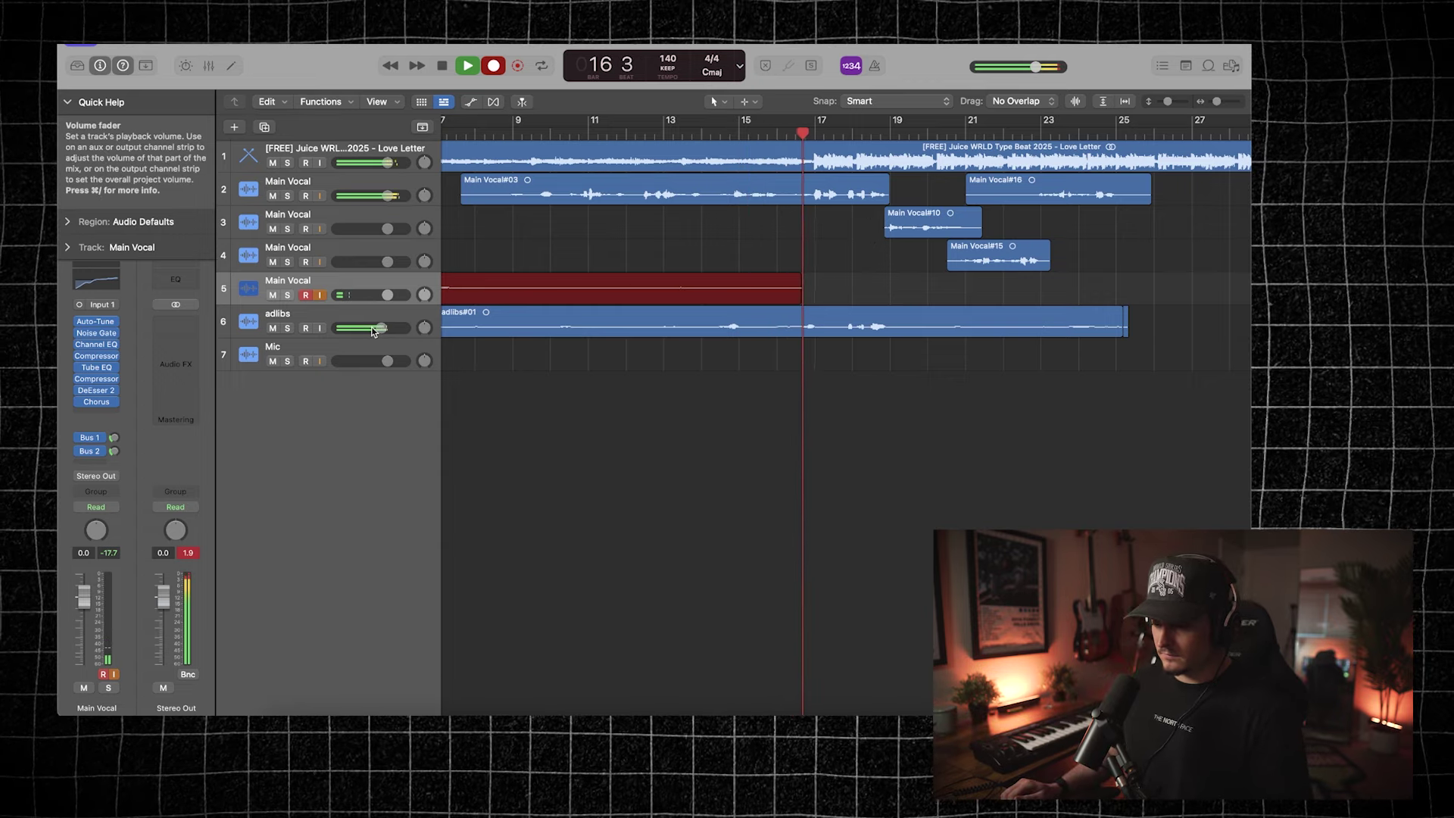
left_click_drag(381, 329, 380, 329)
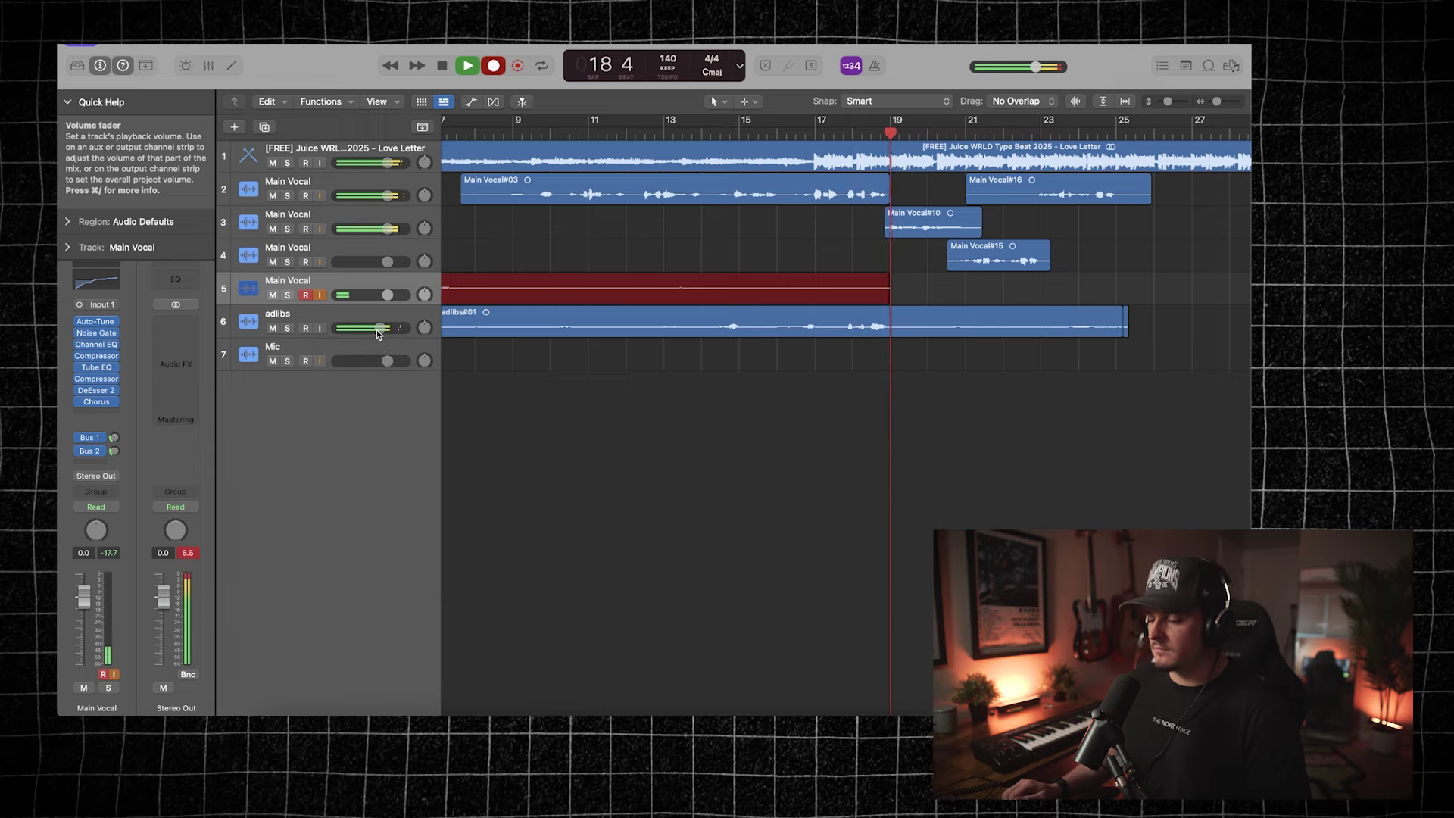
scroll(618, 409, "right", 5)
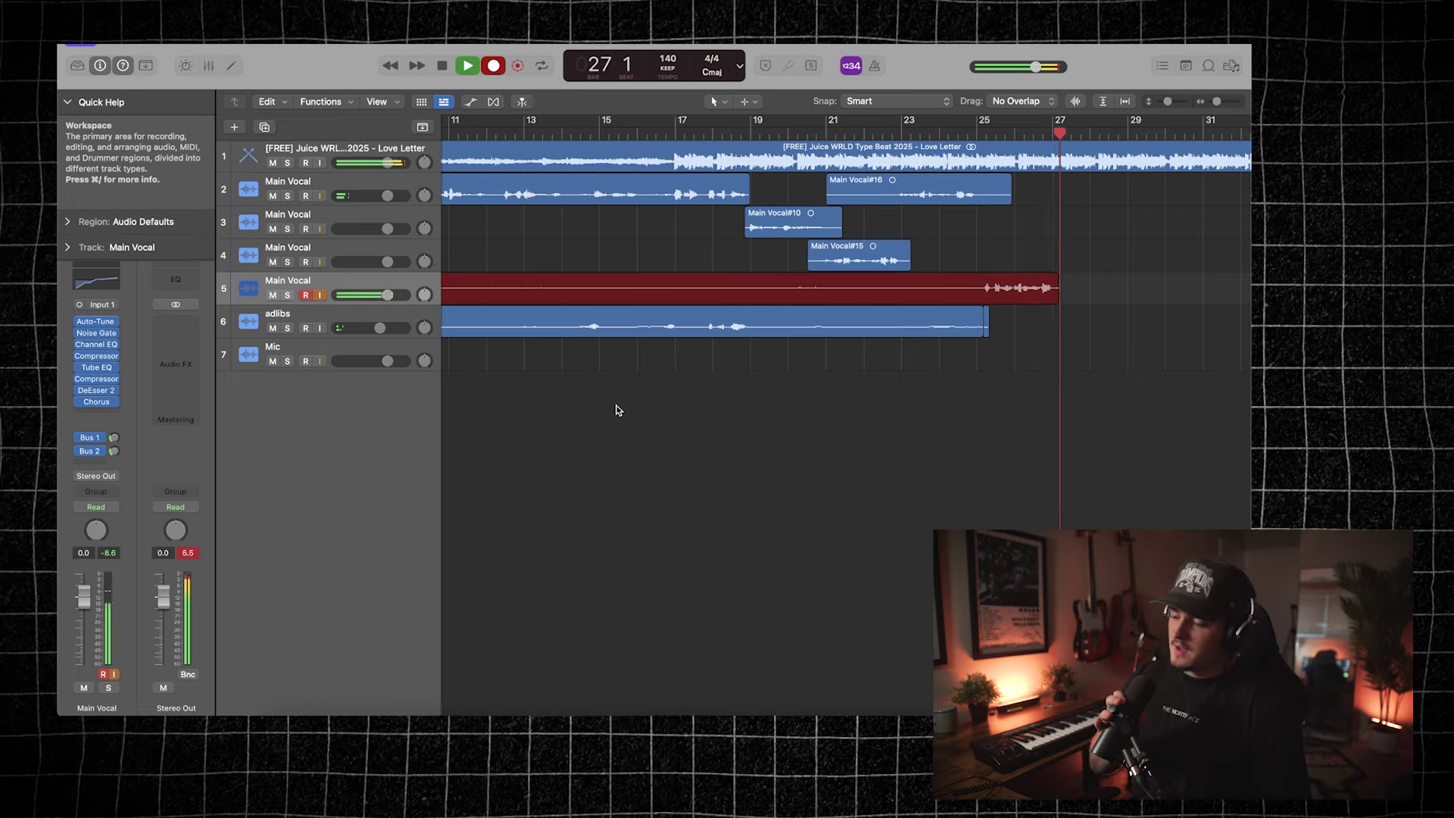
scroll(922, 346, "right", 10)
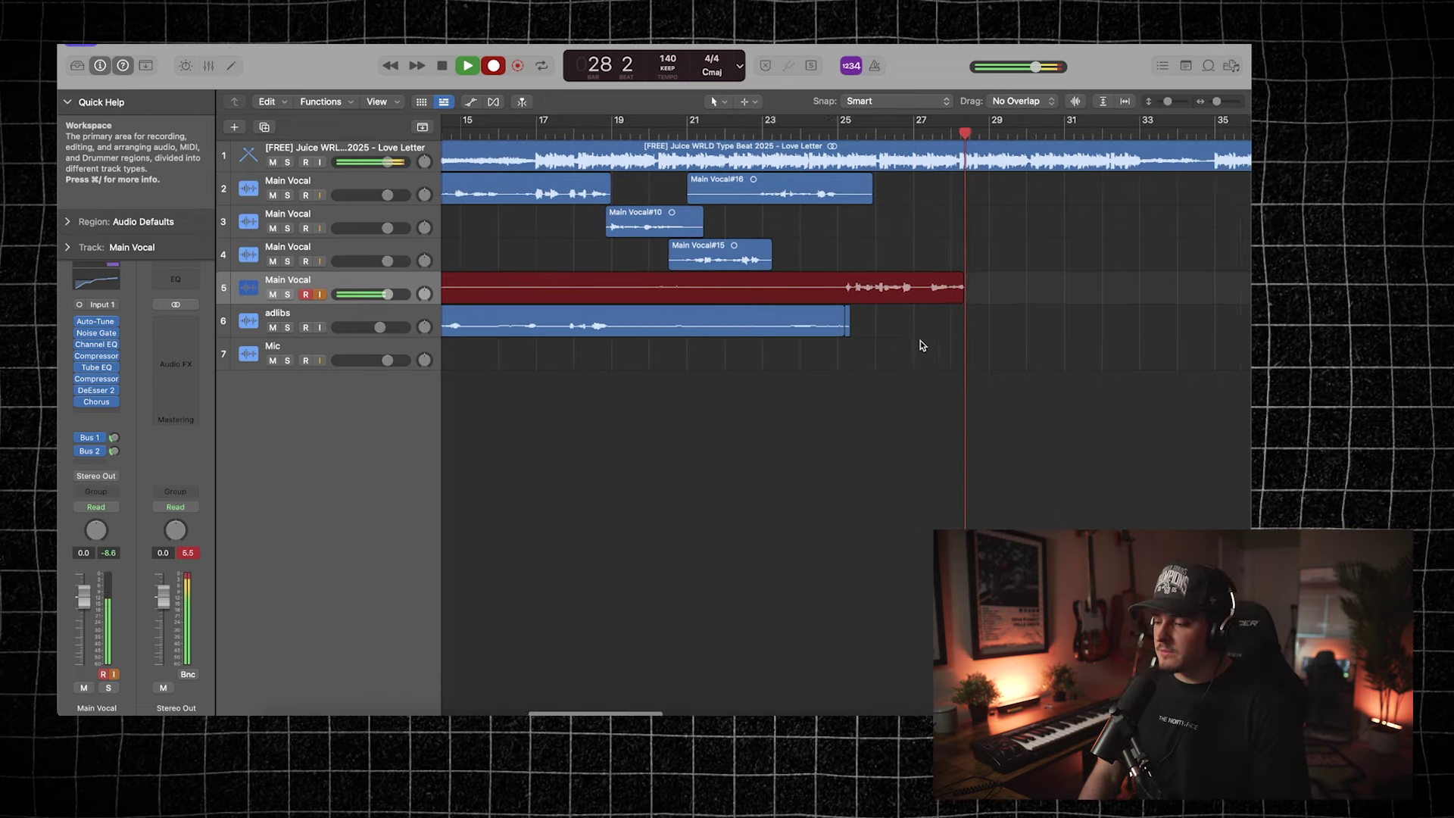